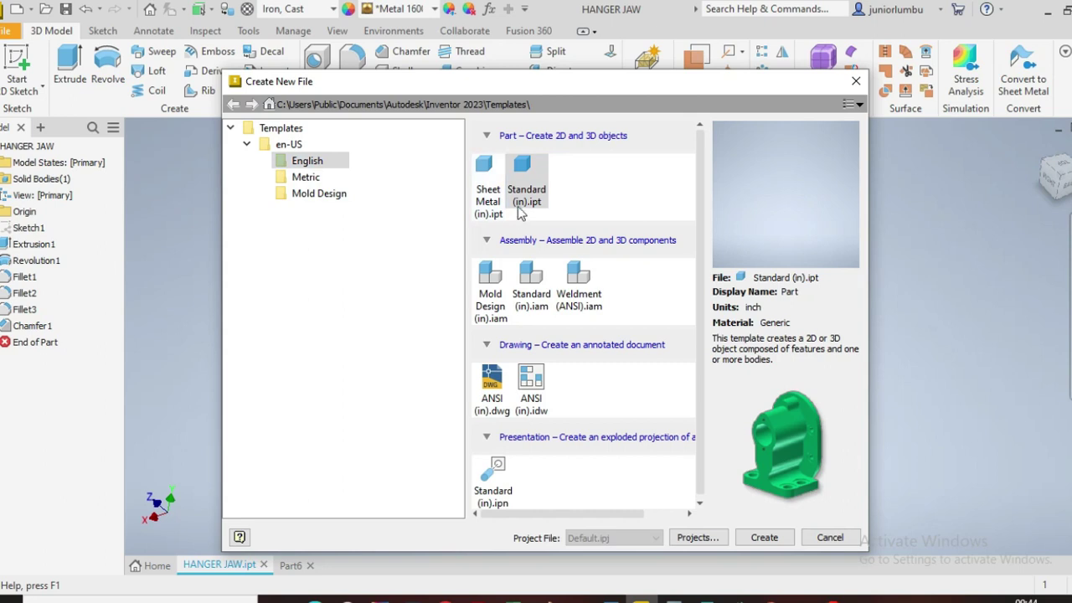
- Create a new part from the Standard (in).ipt template and start a rectangle sketch on the YZ plane
click(764, 540)
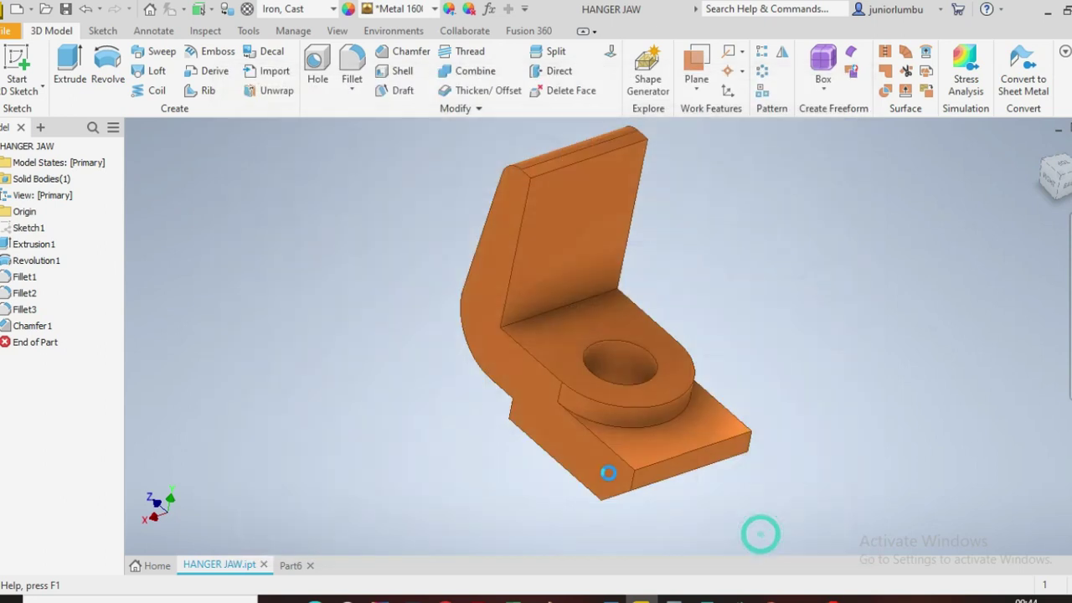
click(103, 31)
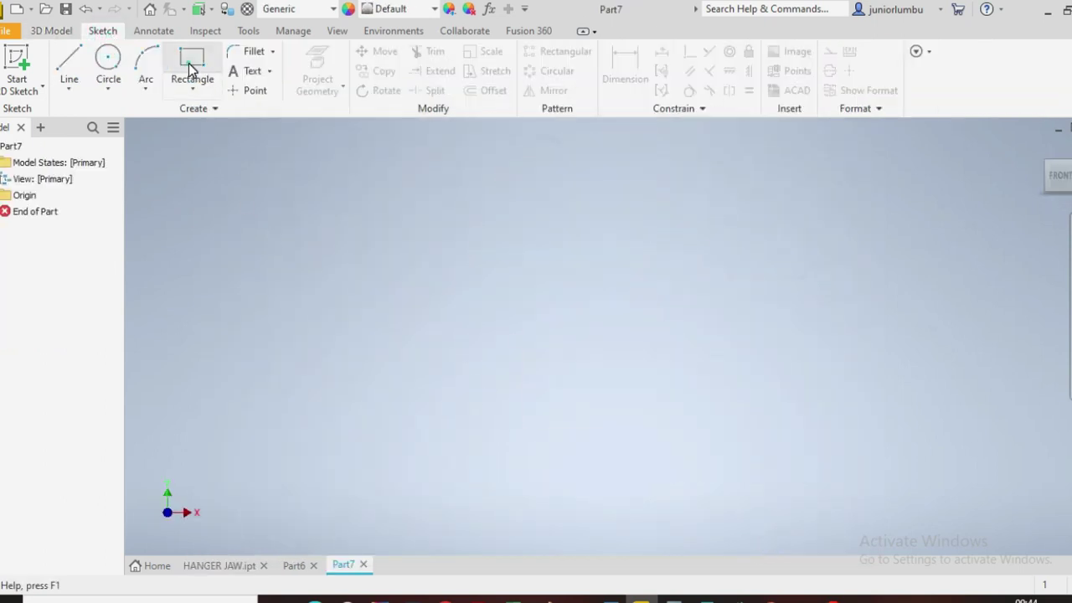
click(190, 69)
click(555, 290)
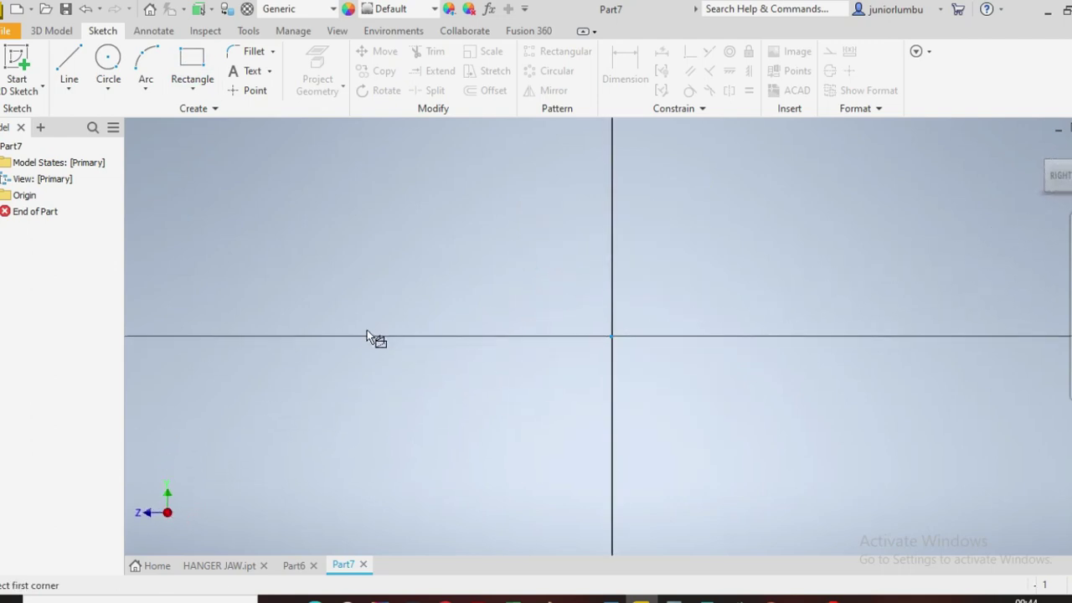
- Sketch three stacked rectangles: a wide one ending at the origin, a narrower right-aligned one below it, and a narrower left-aligned one above
click(359, 336)
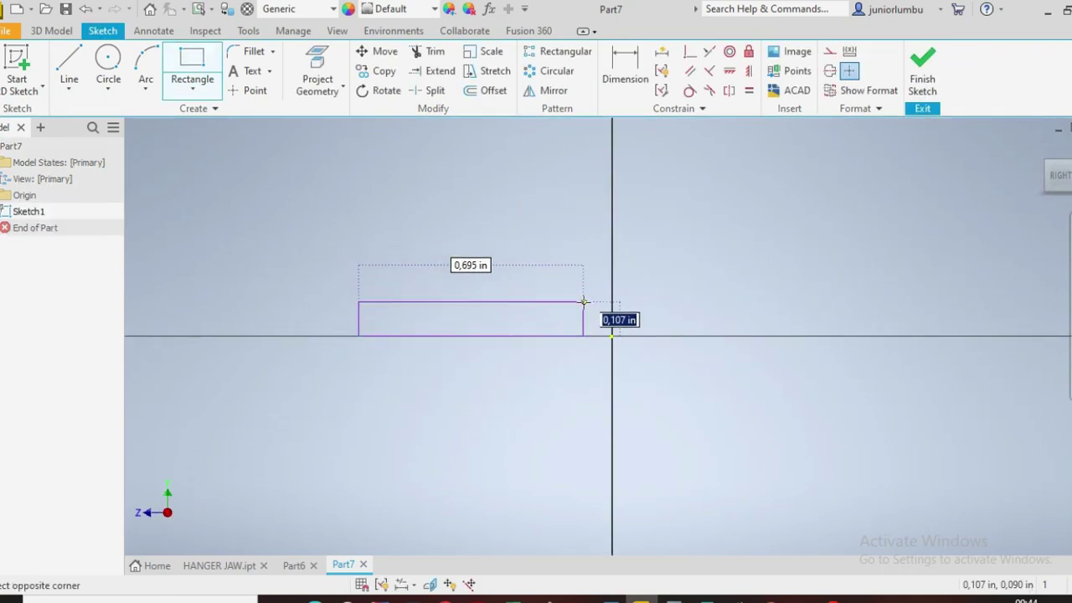
click(613, 282)
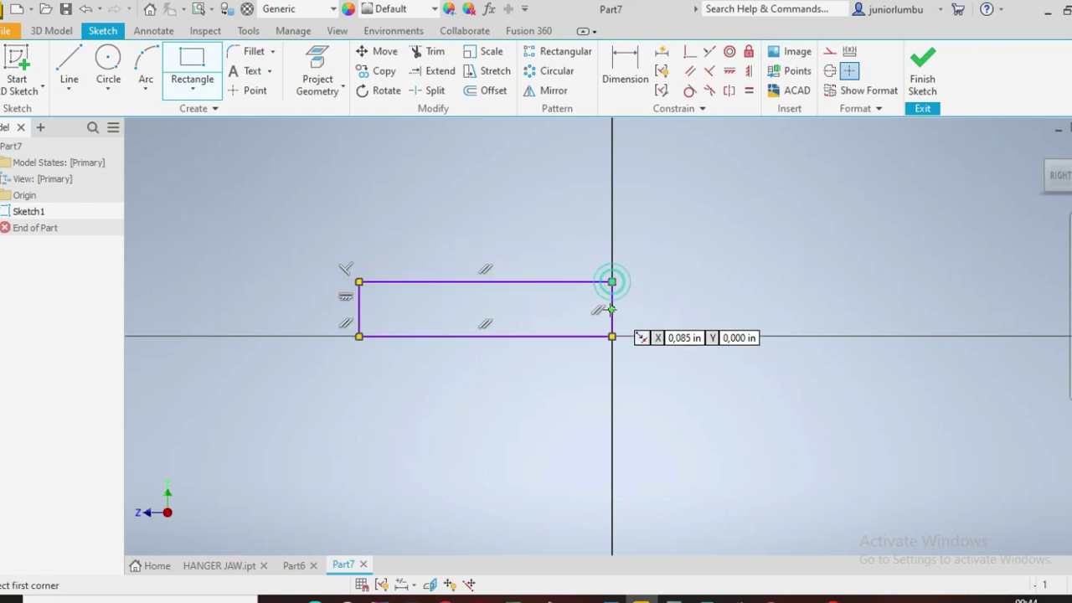
click(612, 335)
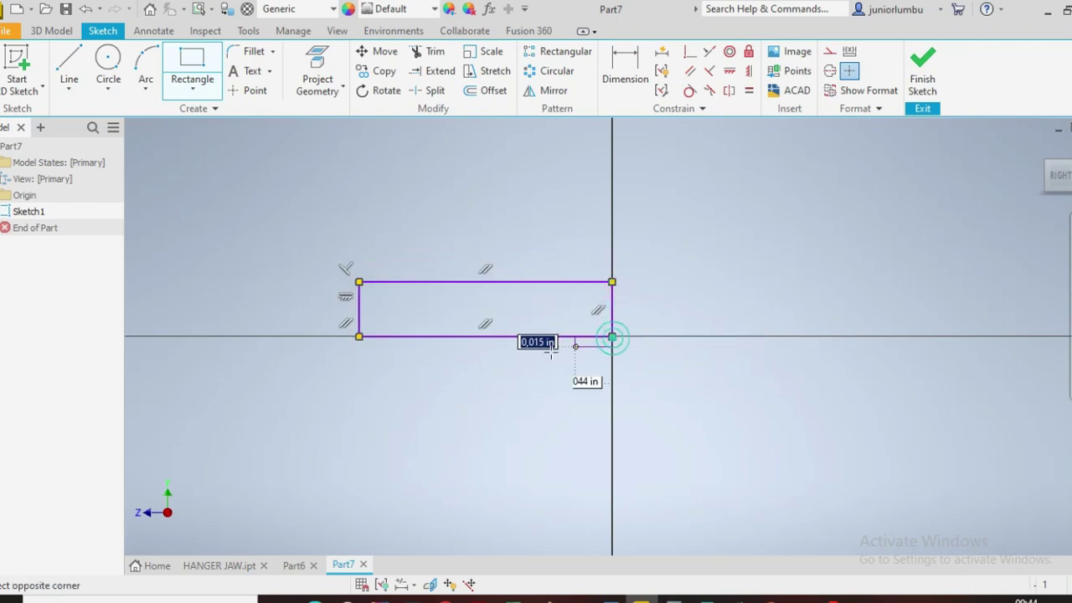
click(407, 379)
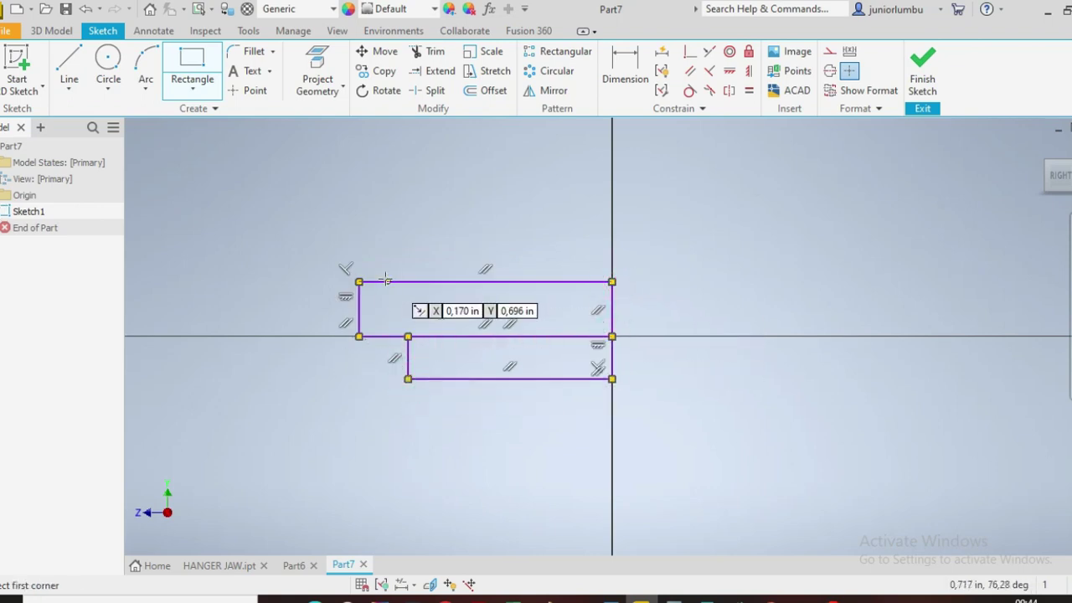
click(358, 282)
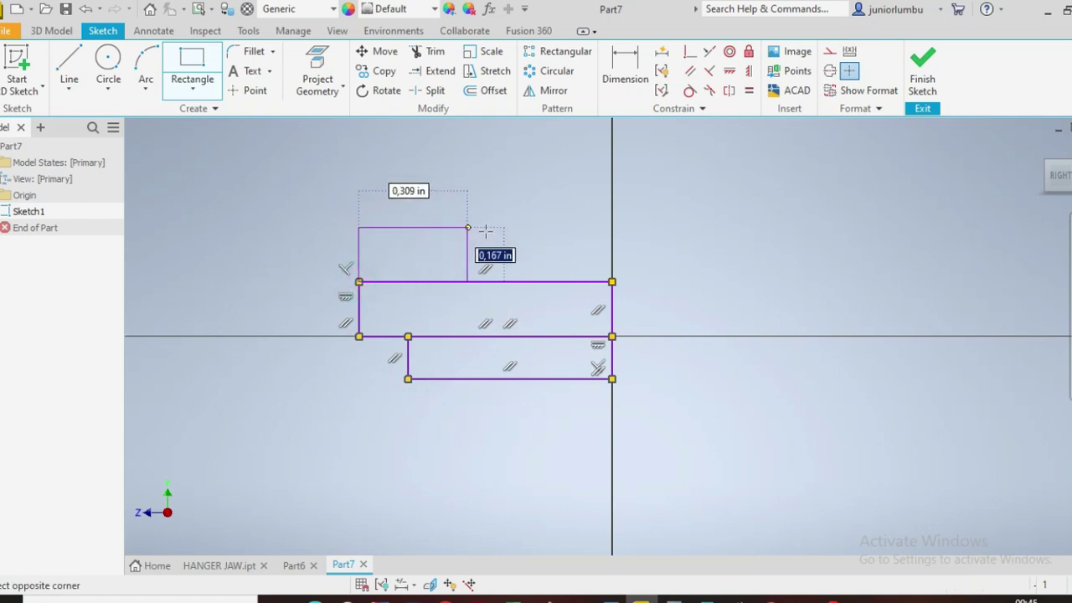
click(559, 238)
- Dimension the height from the upper rectangle's top edge to the middle rectangle's bottom edge as 1.25 in
click(625, 71)
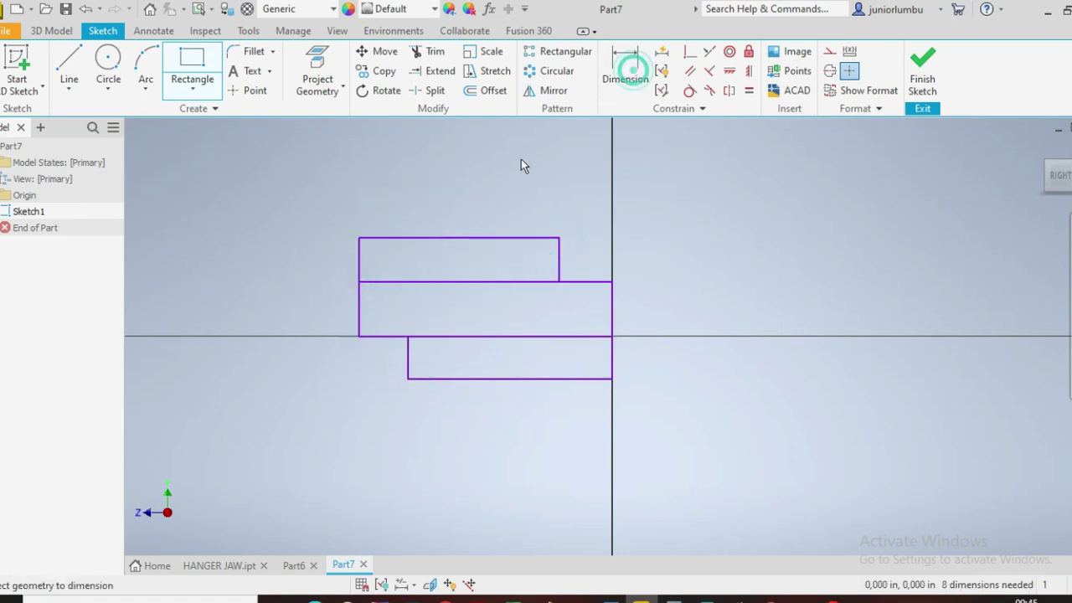
click(478, 238)
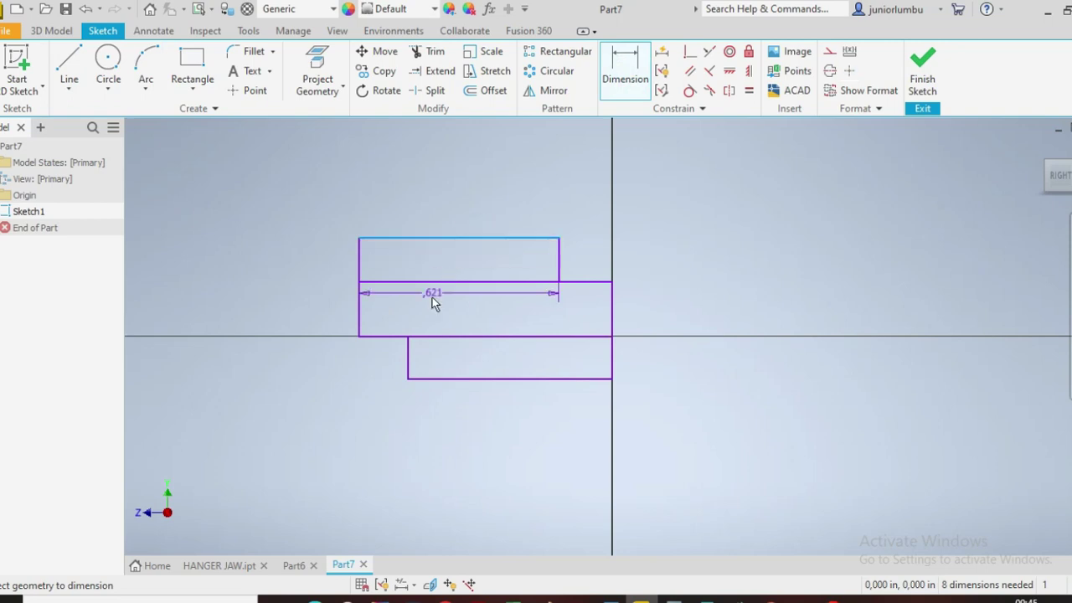
click(428, 337)
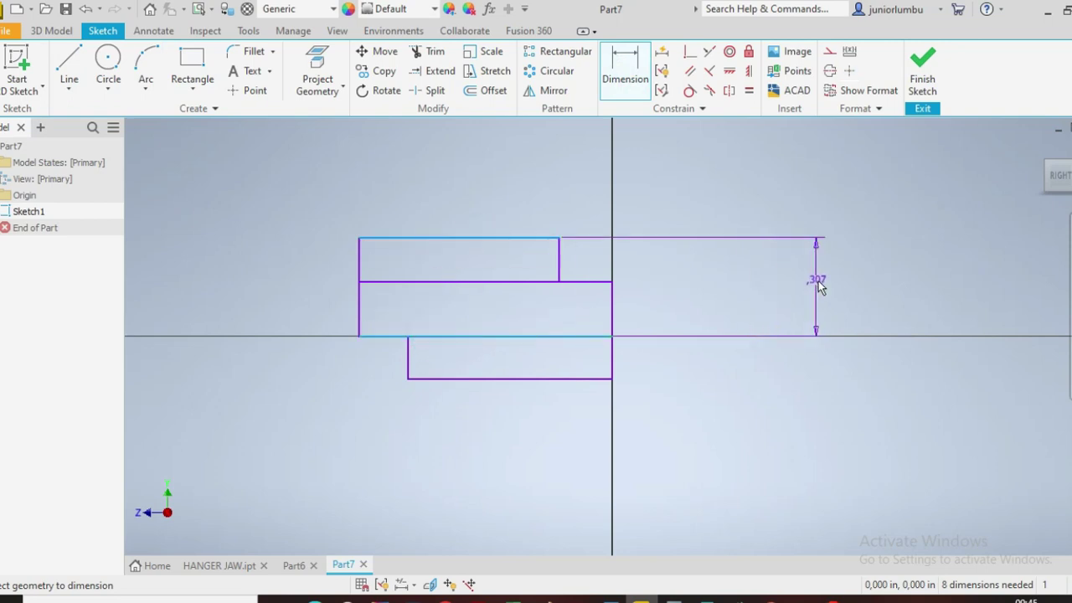
click(818, 280)
text(1.25)
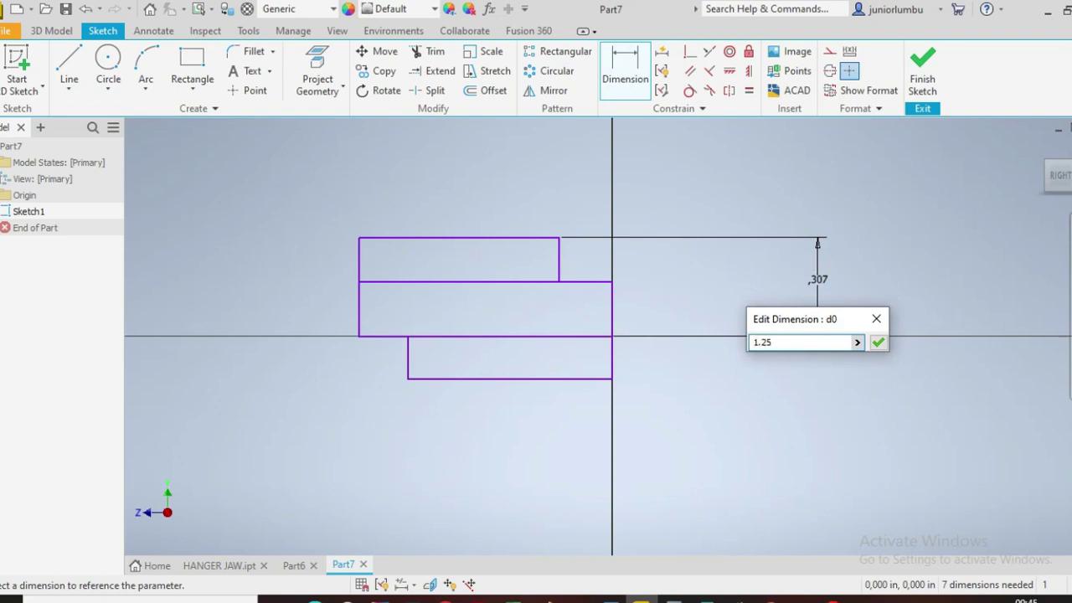
key(Return)
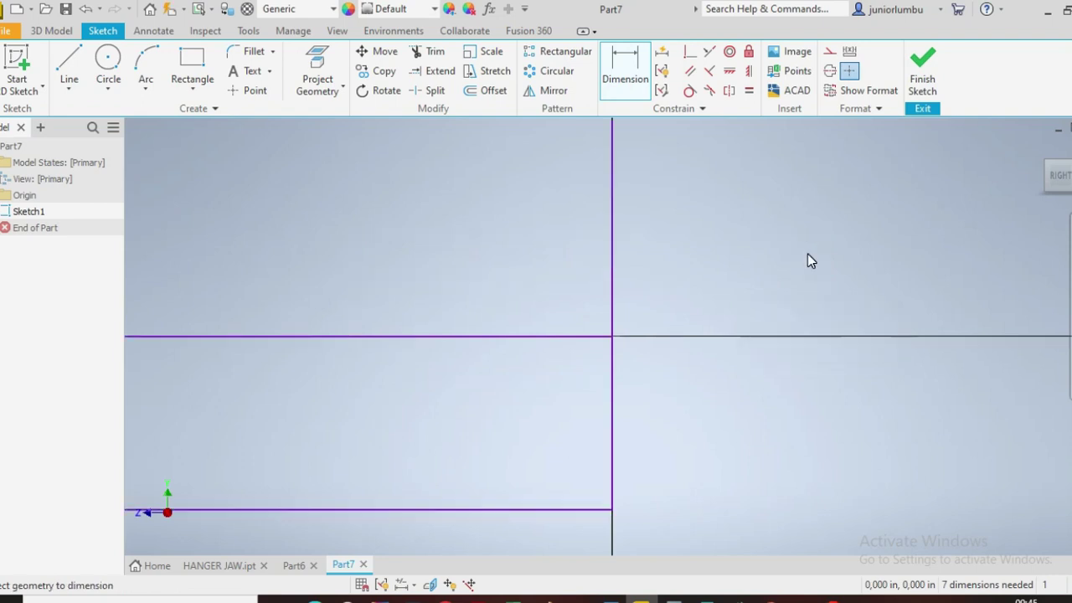
- Dimension the upper rectangle's height as 0.5 in
scroll(511, 241, up, 3)
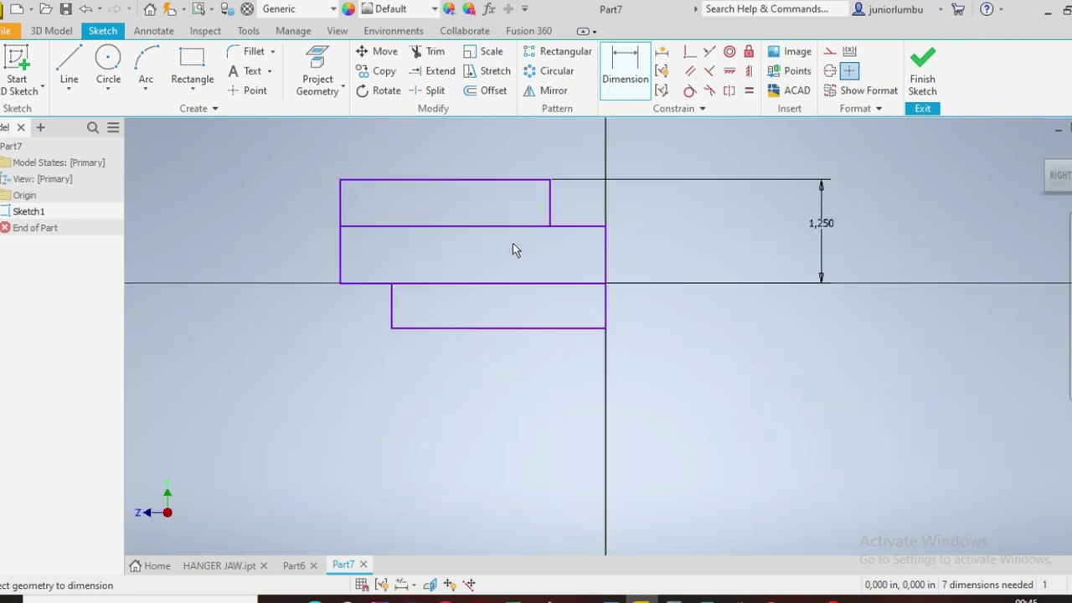
click(476, 180)
click(473, 226)
click(706, 209)
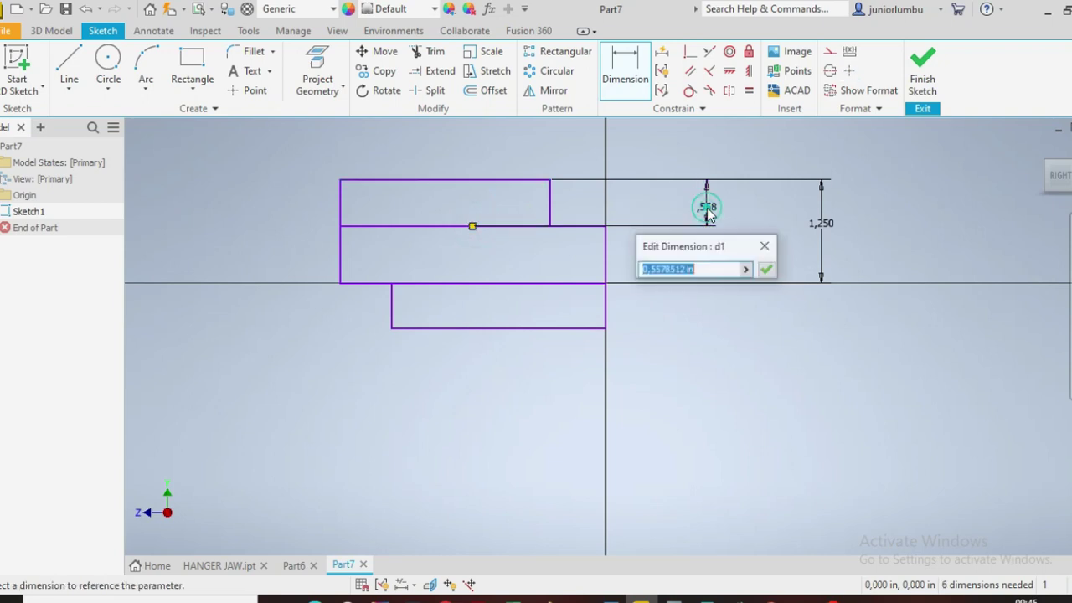
text(.)
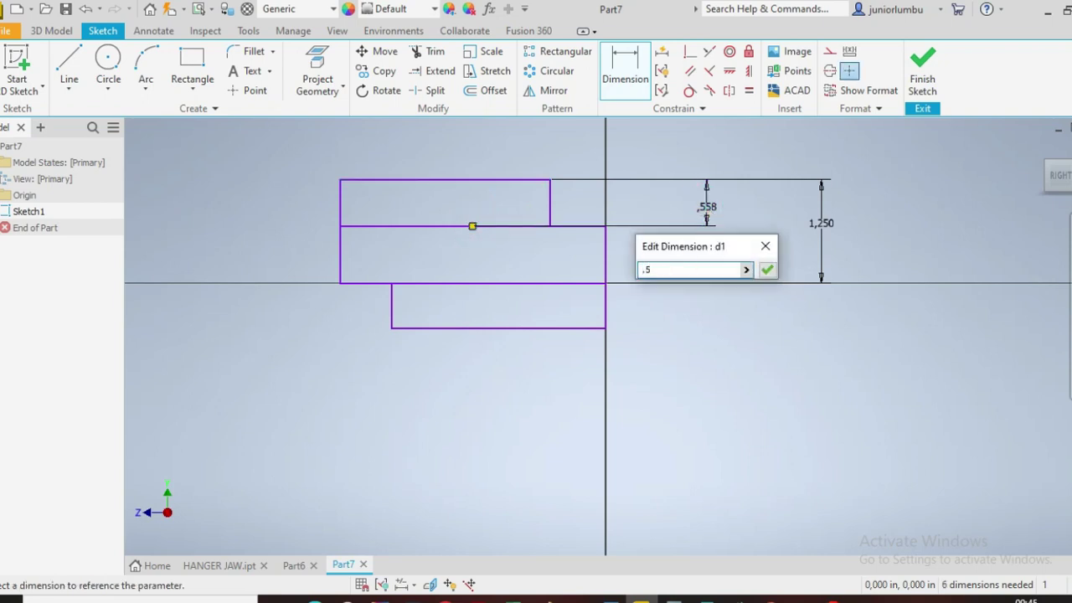
key(Return)
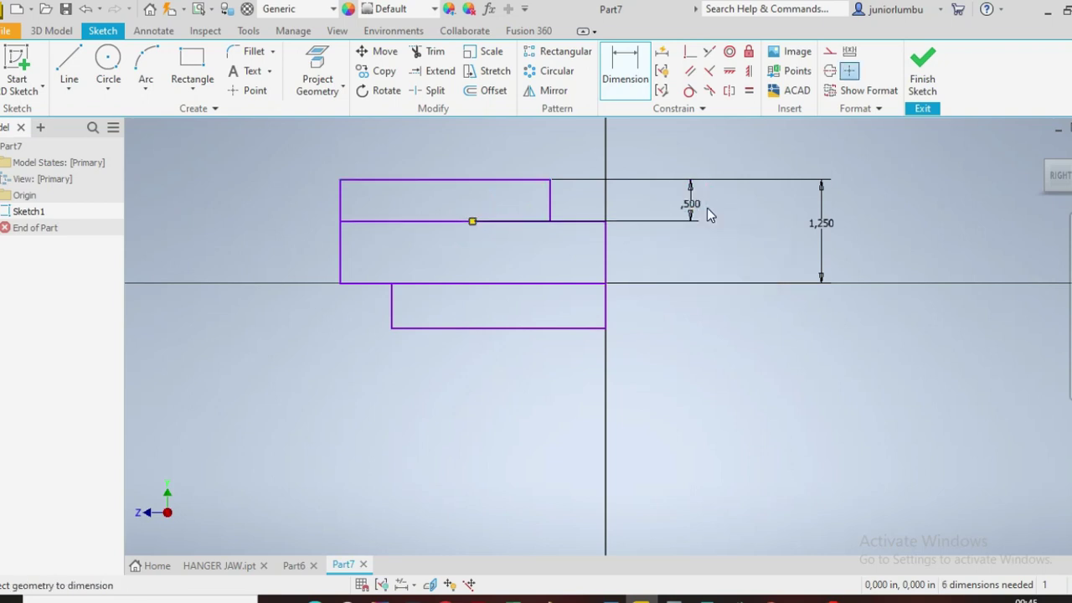
- Dimension the overall height from the upper rectangle's top edge to the lower rectangle's bottom edge as 1.75 in
click(382, 180)
click(419, 328)
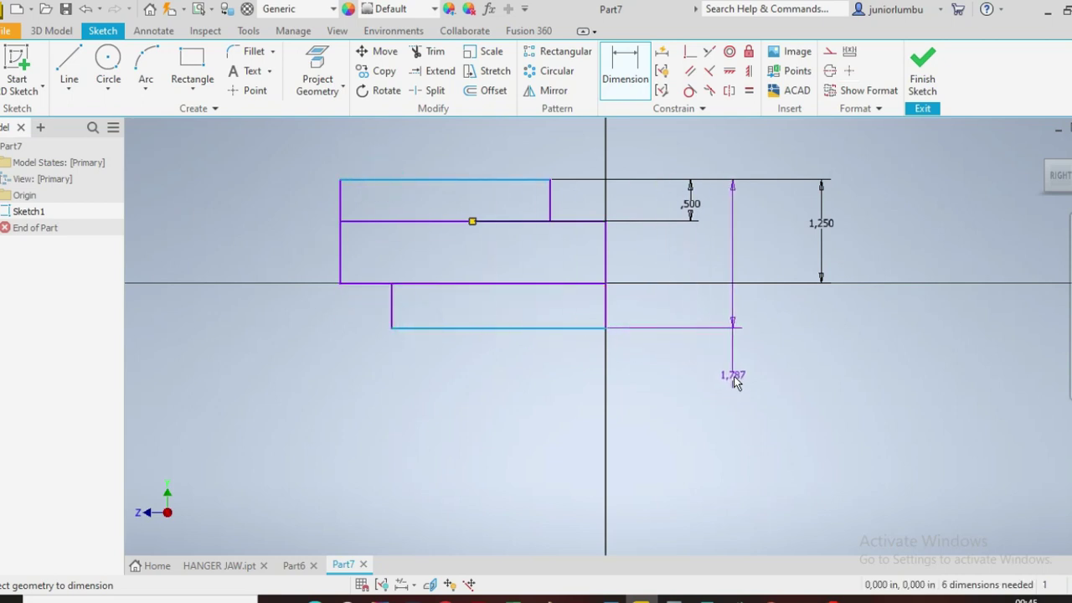
click(747, 374)
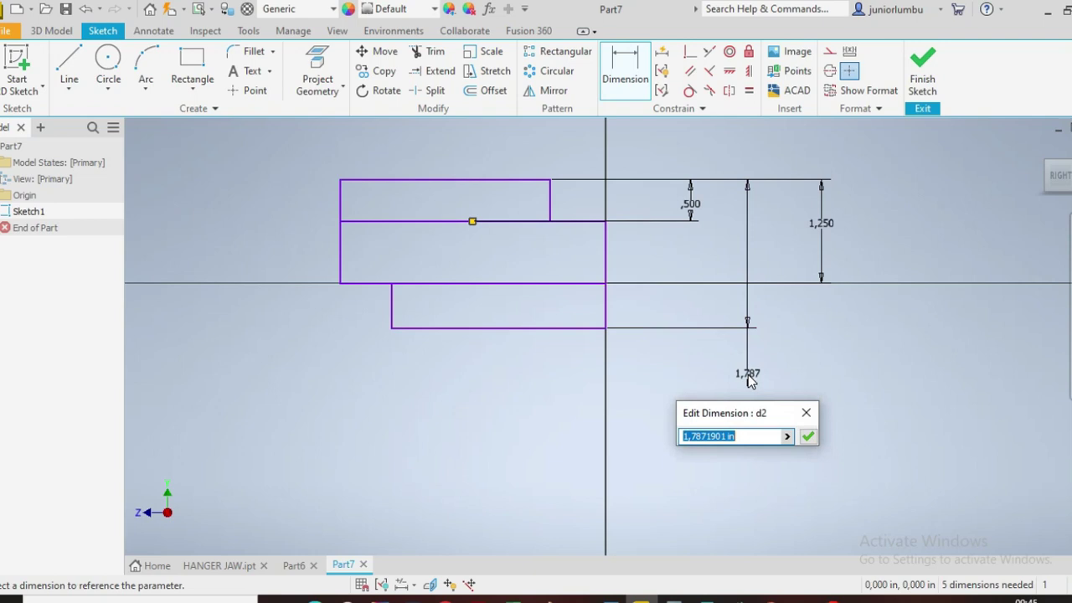
text(1.75)
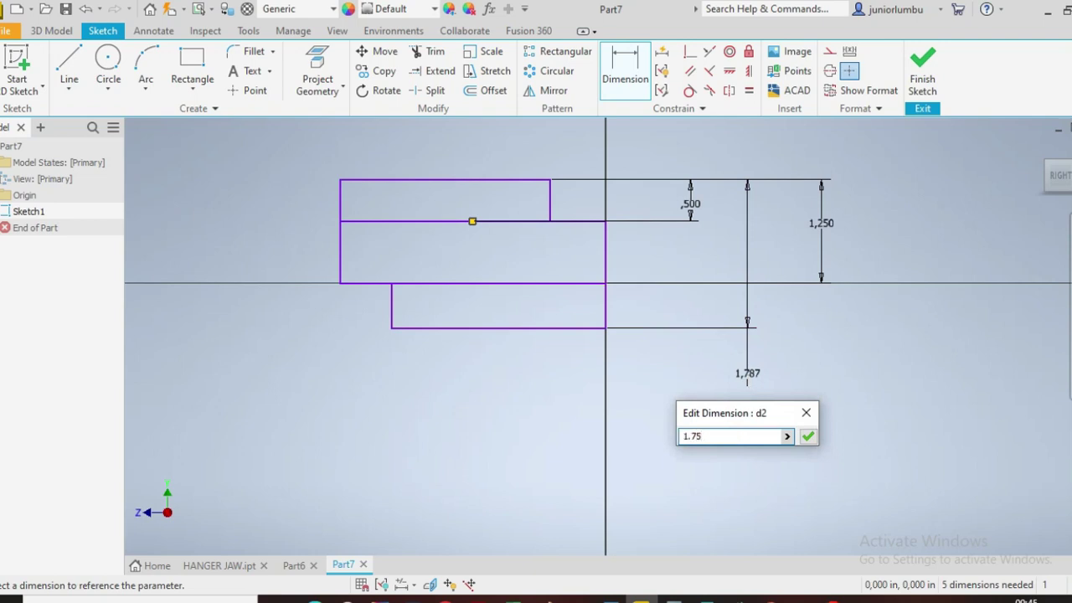
key(Return)
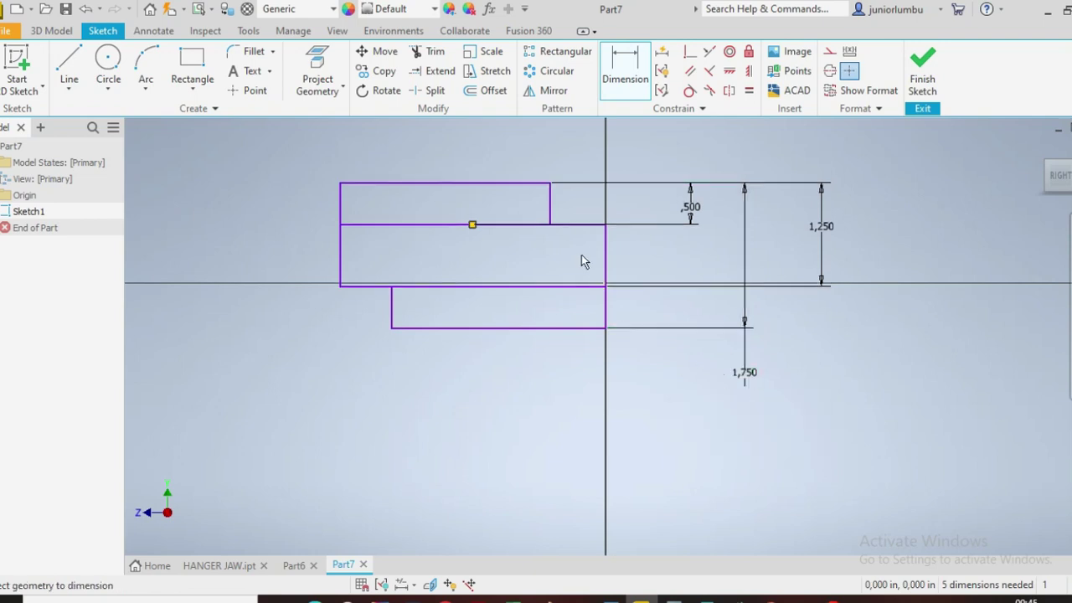
- Dimension the middle rectangle's width along its bottom edge as 4.5 in
scroll(581, 252, down, 3)
scroll(571, 204, up, 3)
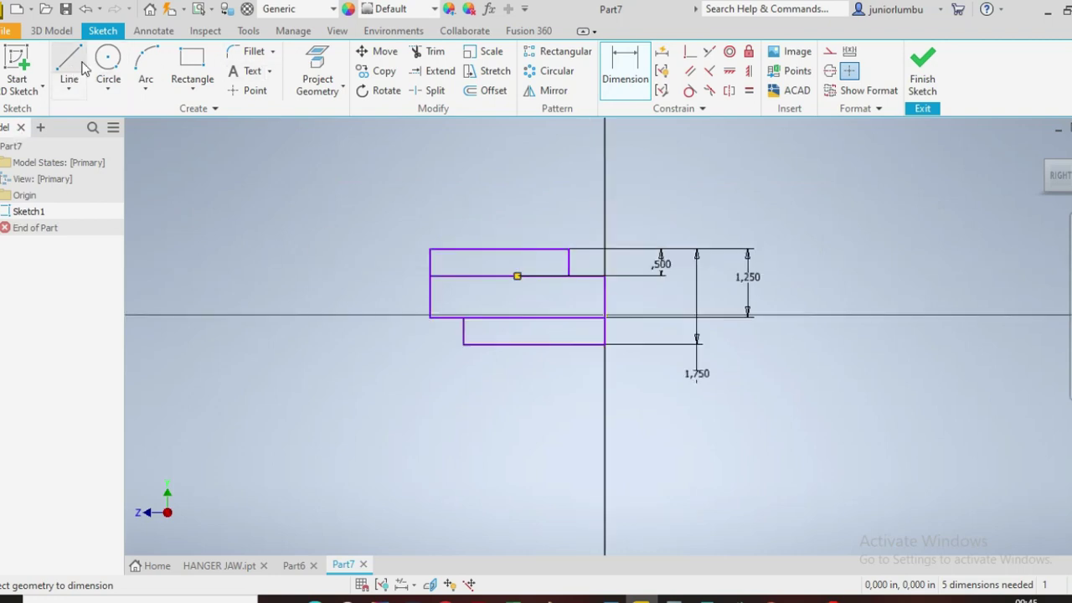
click(180, 61)
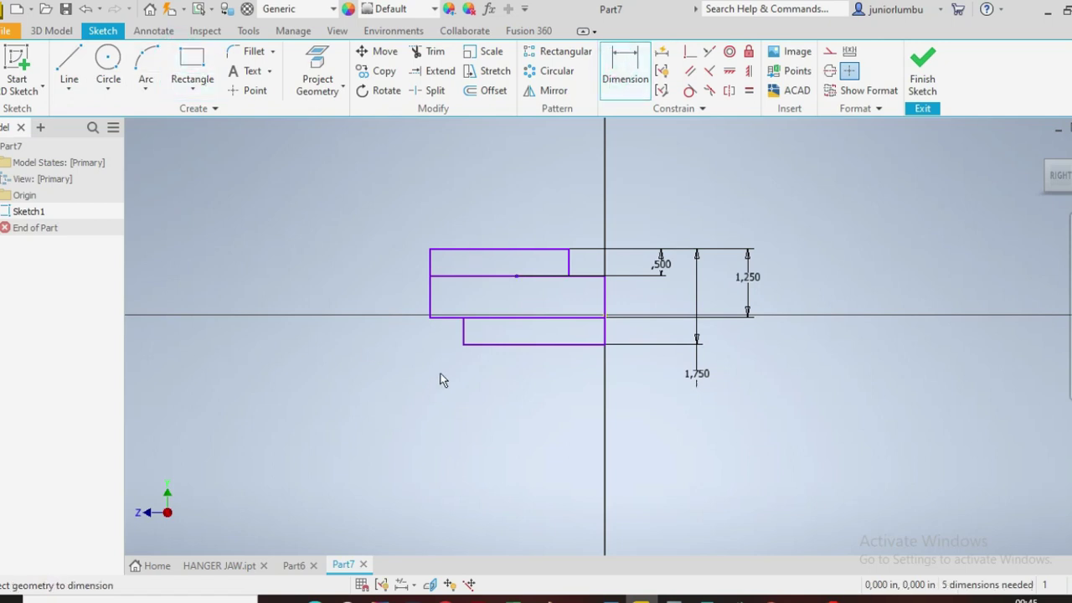
click(445, 318)
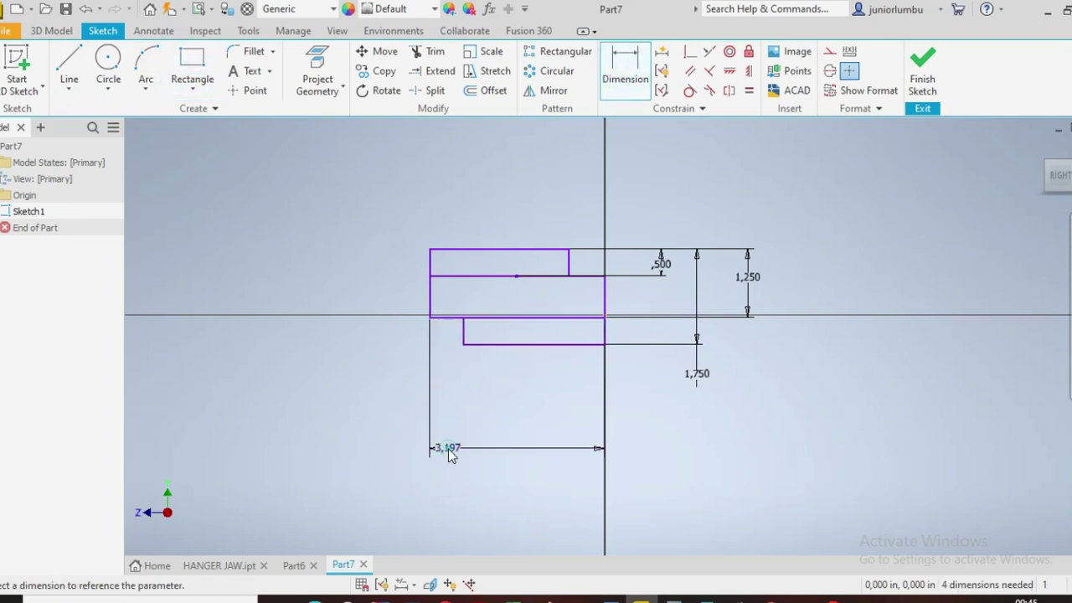
click(444, 450)
text(4.5)
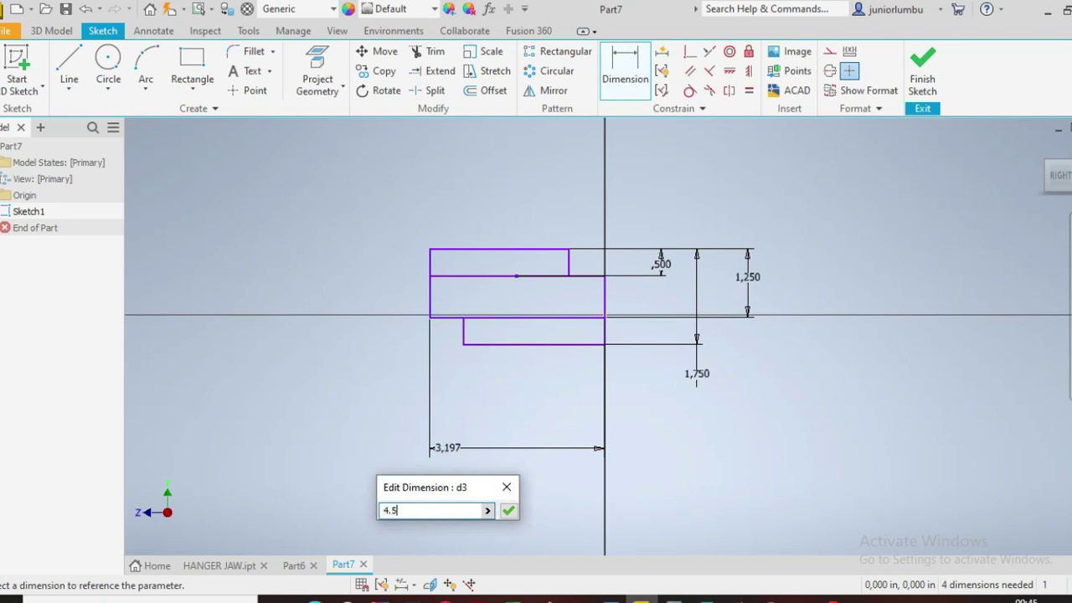
key(Return)
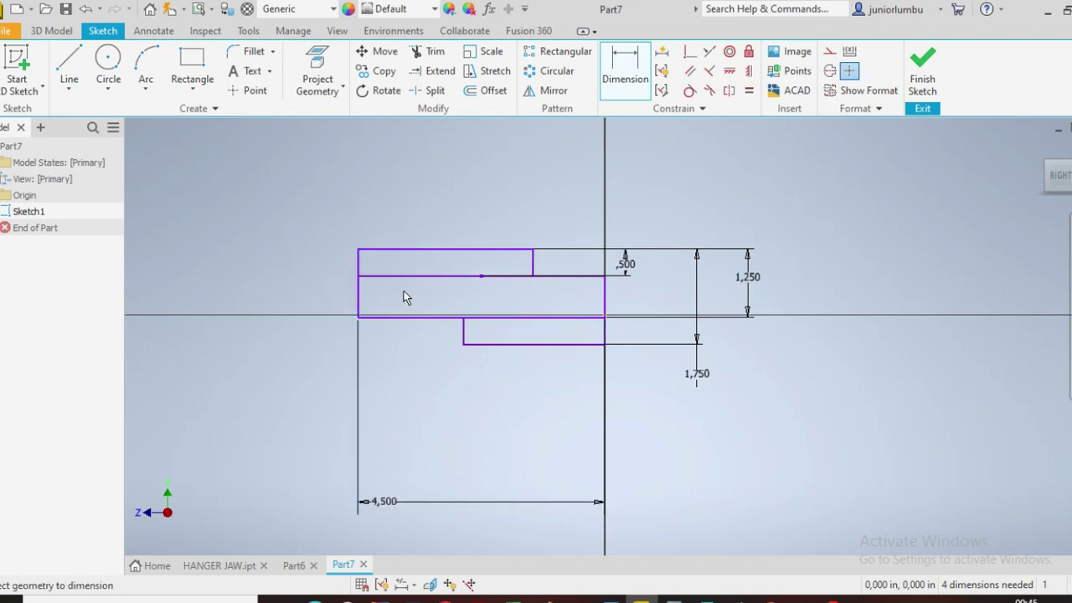
- Dimension the upper rectangle's width as 3.5 in, placing the dimension below the profile
click(411, 249)
click(433, 457)
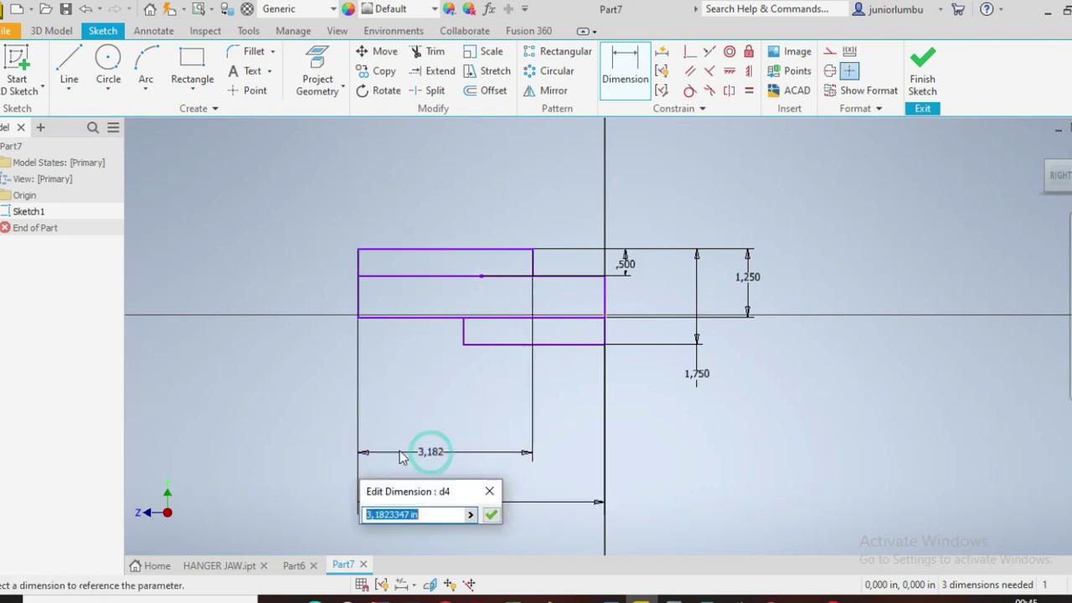
text(3)
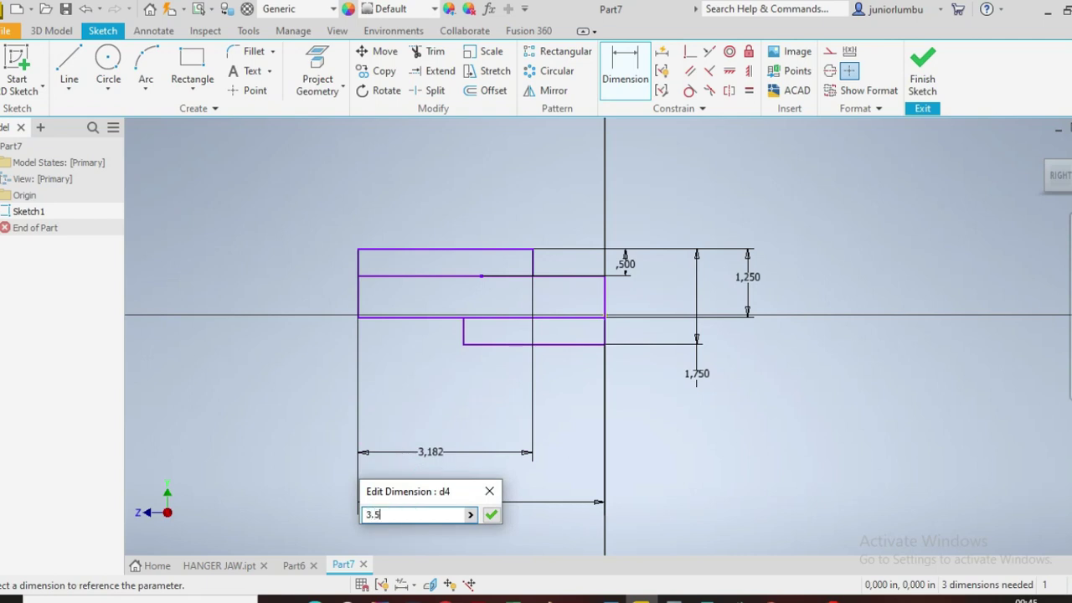
text(.5)
key(Return)
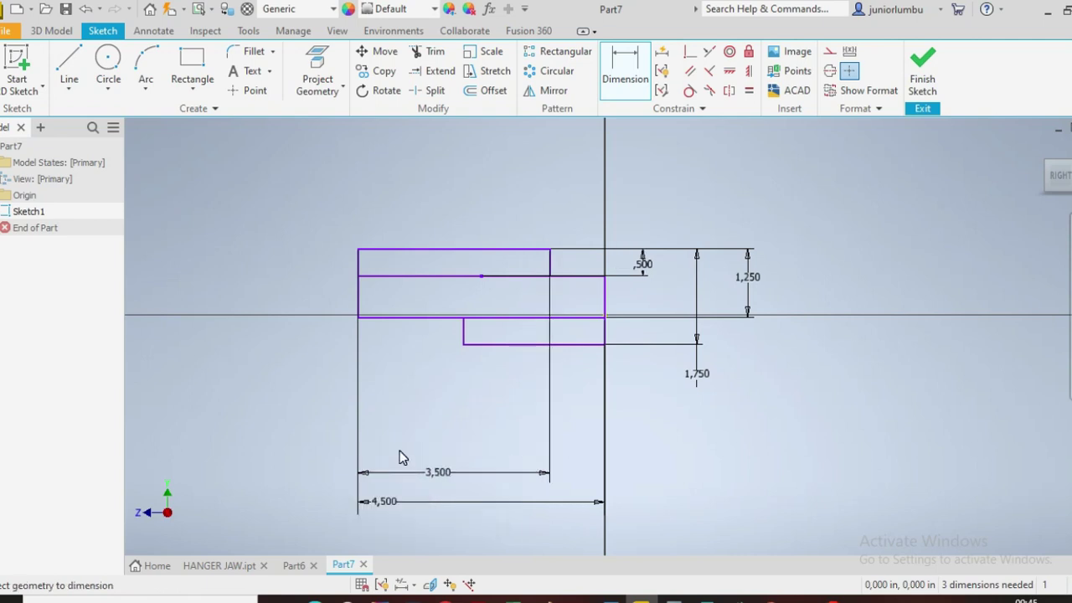
- Dimension the lower rectangle's width along its bottom edge as 3.75 in
click(493, 343)
click(430, 428)
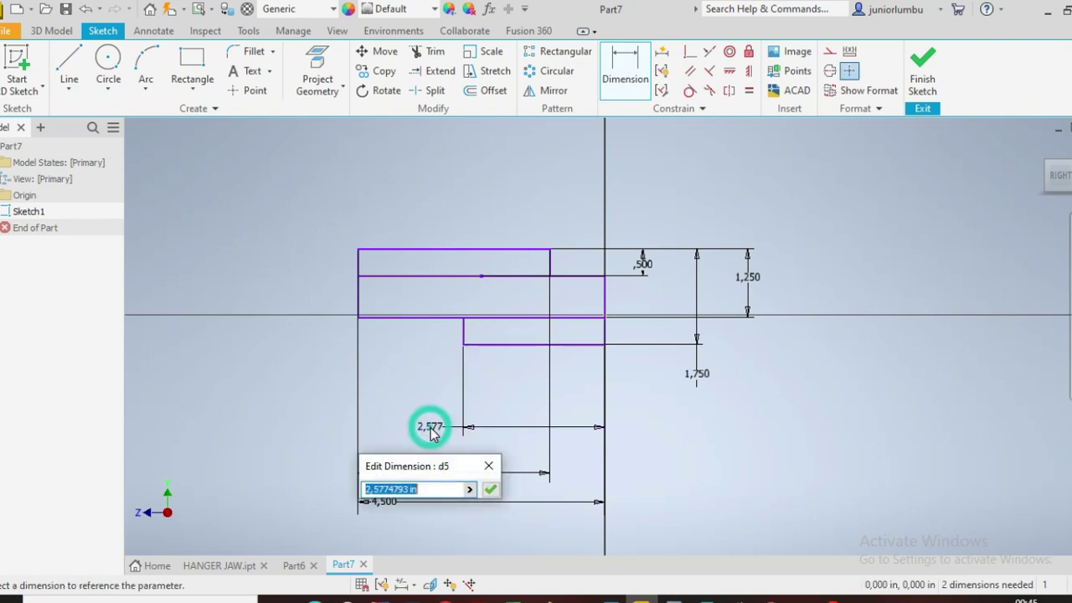
text(3)
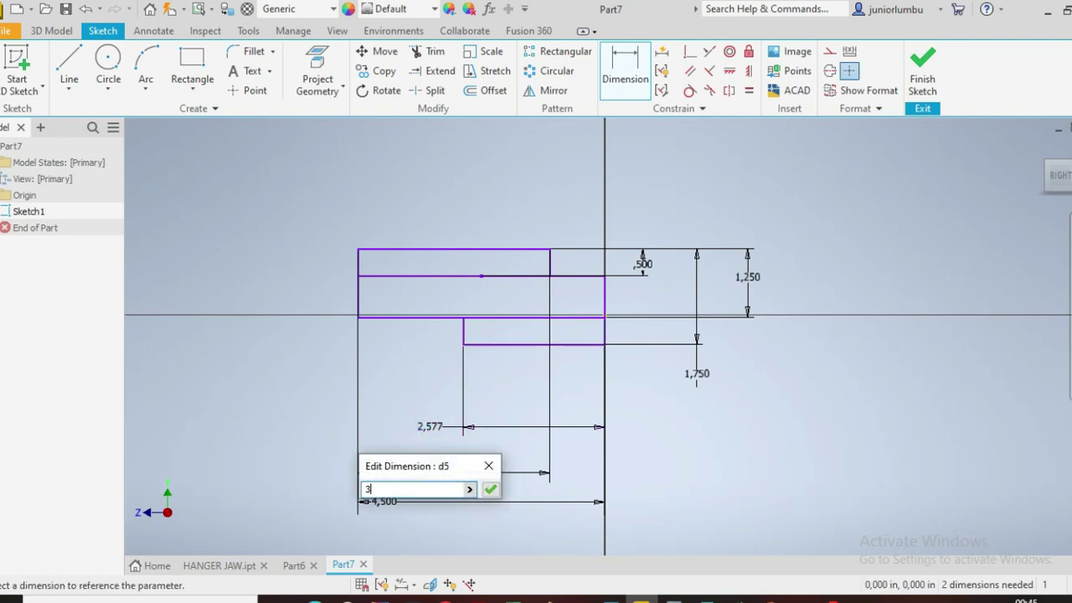
key(Return)
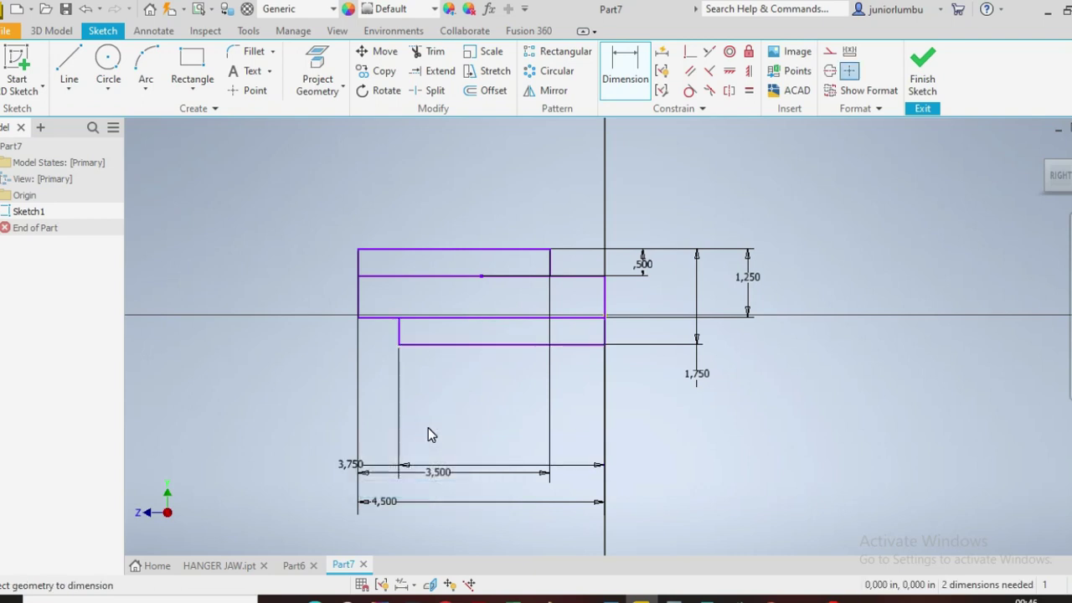
- Sketch a tall rectangle extending up and left from the middle rectangle's lower-left corner, rising well above the upper rectangle
click(192, 67)
scroll(588, 305, down, 3)
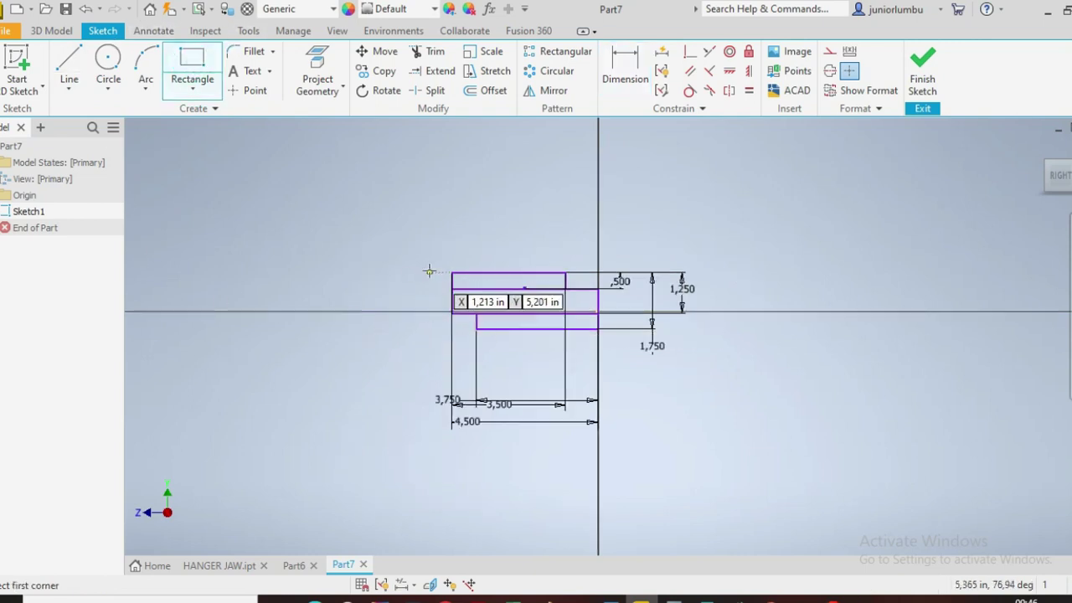
click(452, 313)
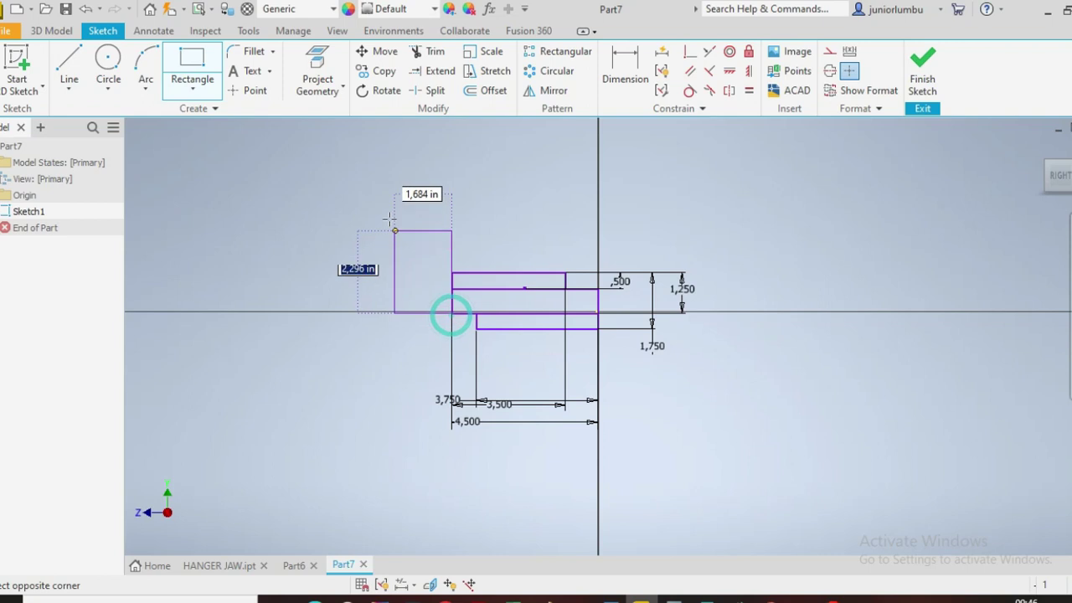
click(400, 143)
- Dimension the tall rectangle's height as 4.75 in, placing the dimension to its left
click(624, 67)
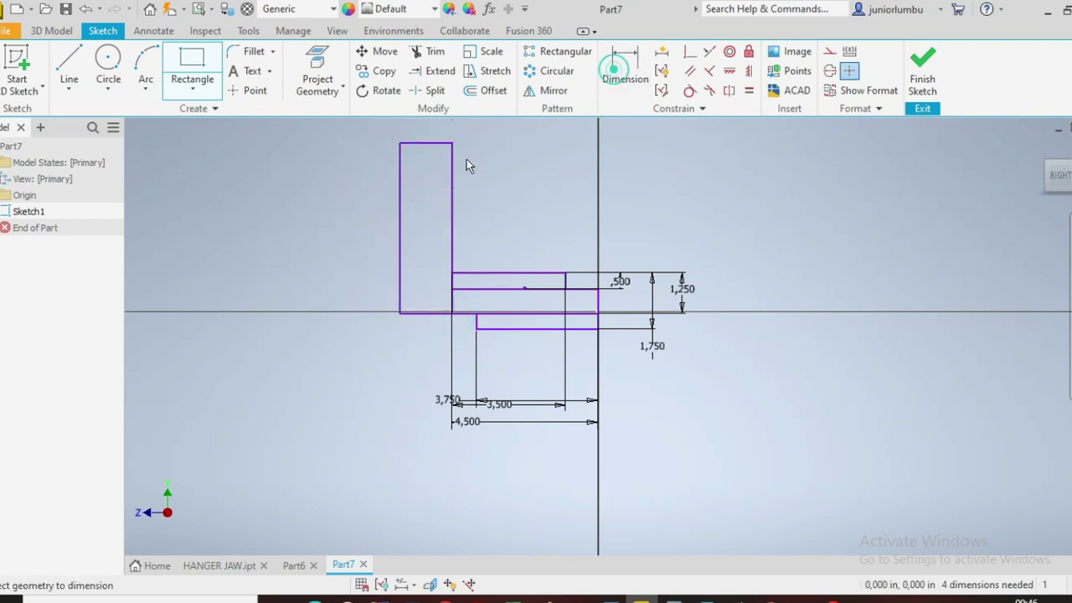
click(399, 186)
click(271, 214)
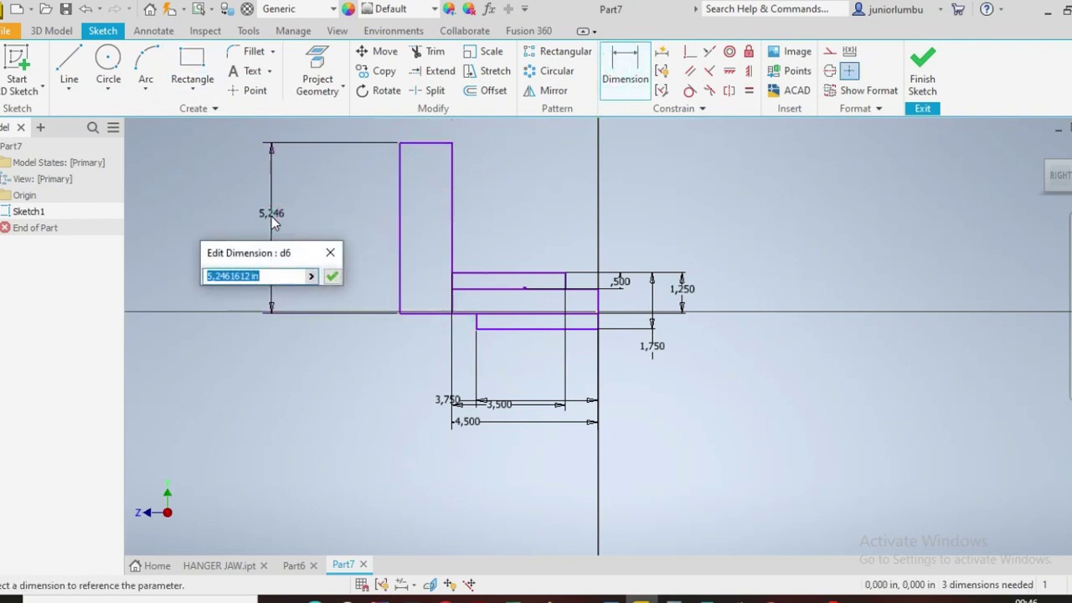
text(4.)
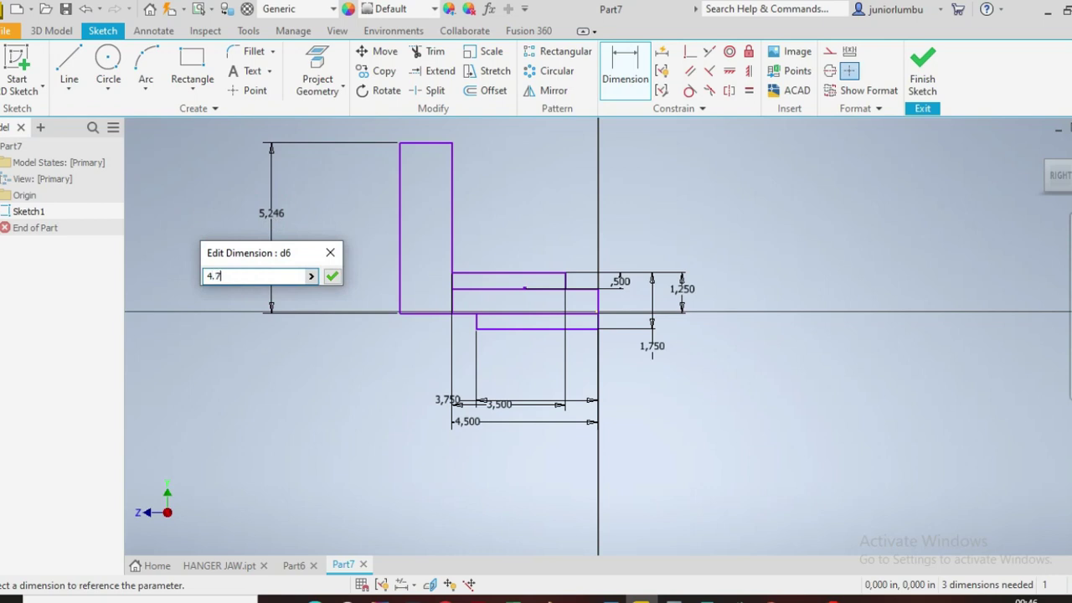
text(75)
key(Return)
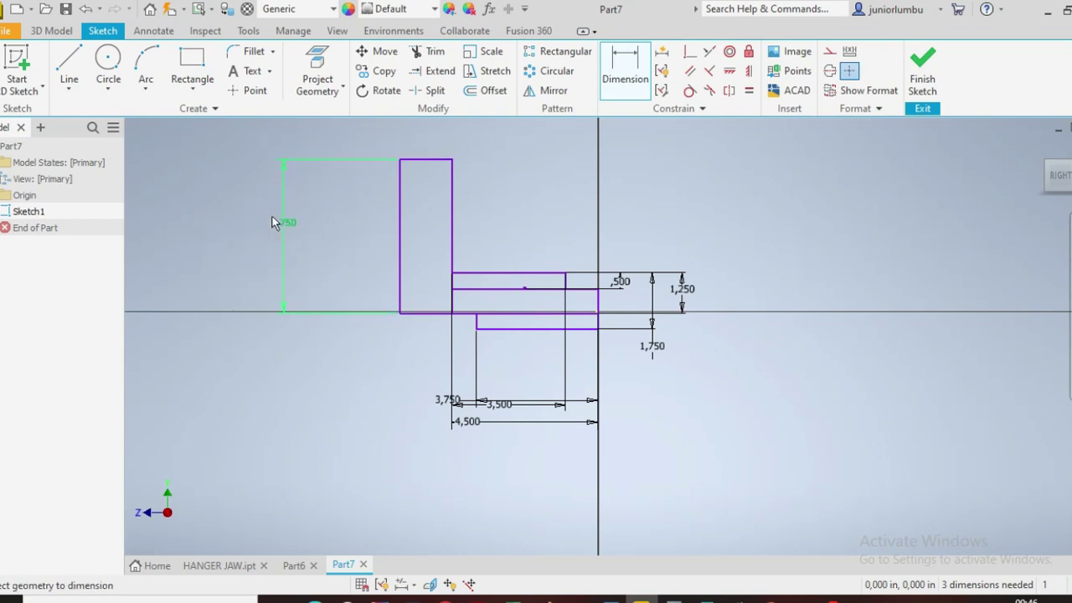
- Dimension the tall rectangle's width along its bottom edge as 1.25 in, placing the dimension below it
click(415, 314)
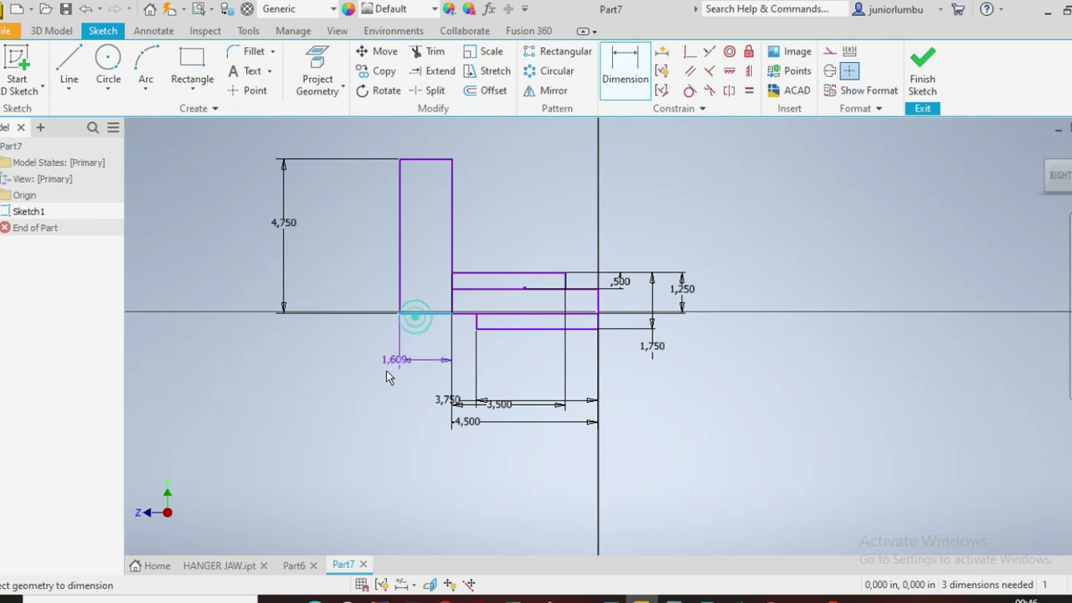
click(305, 397)
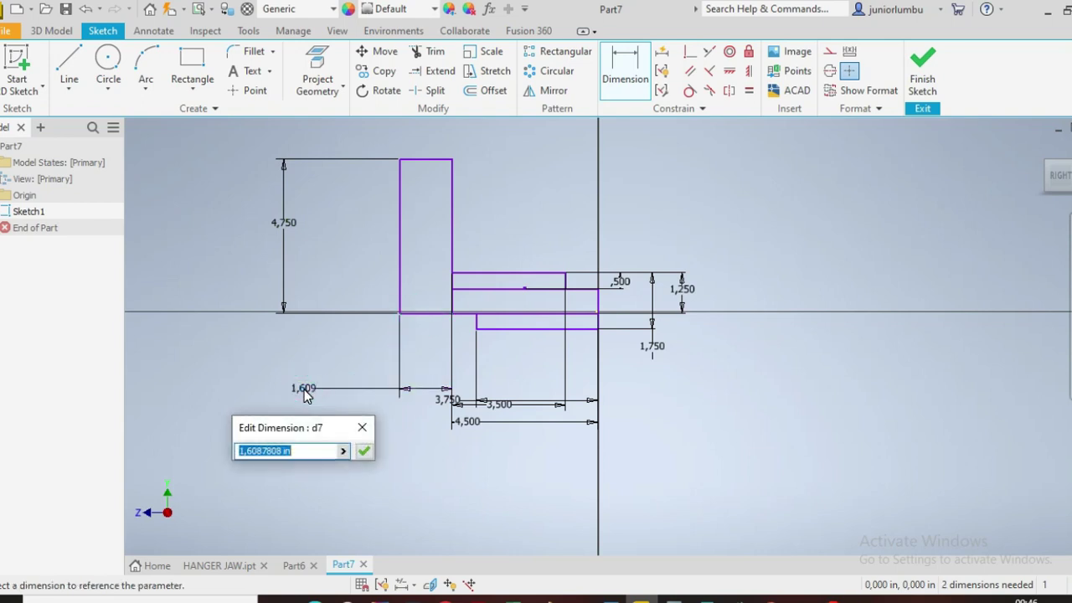
text(1.2)
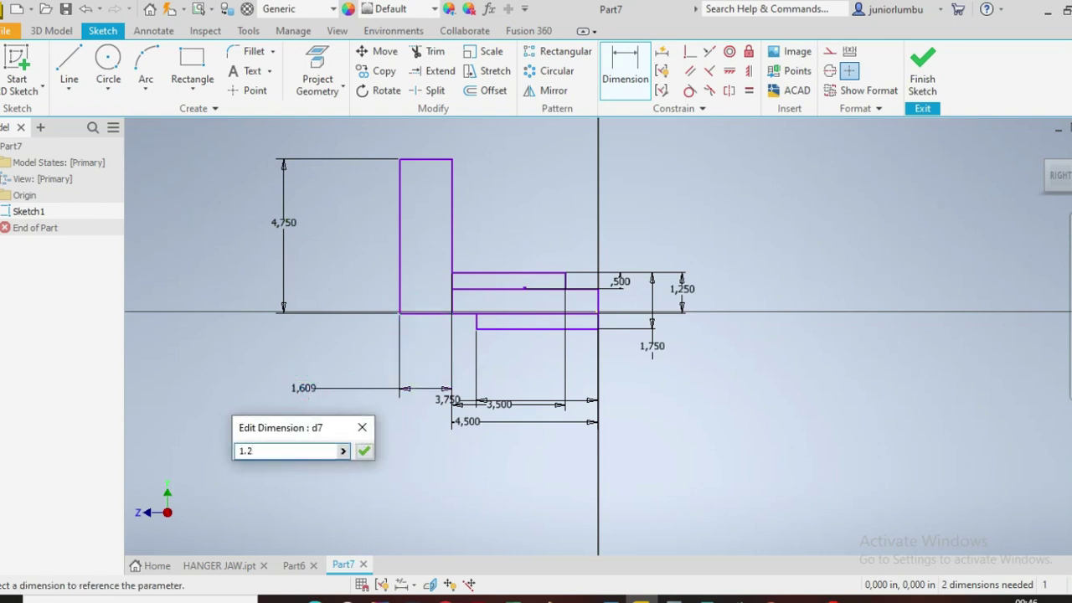
key(Return)
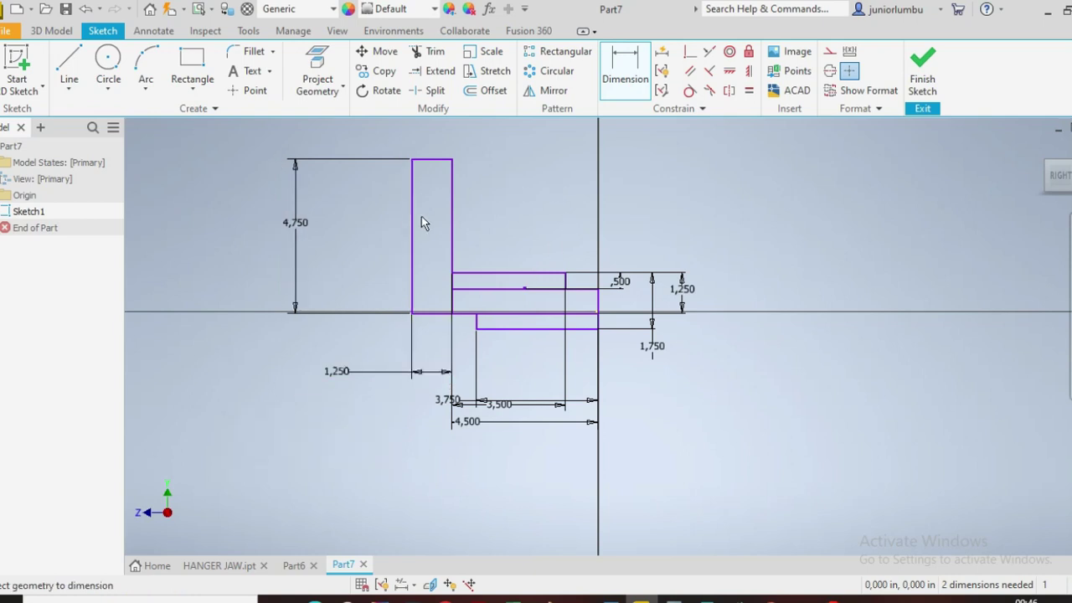
- Sketch a narrow rectangle about 0.36 in wide from the upper rectangle's top edge down to the lower rectangle's bottom edge
scroll(483, 198, down, 2)
scroll(490, 191, up, 2)
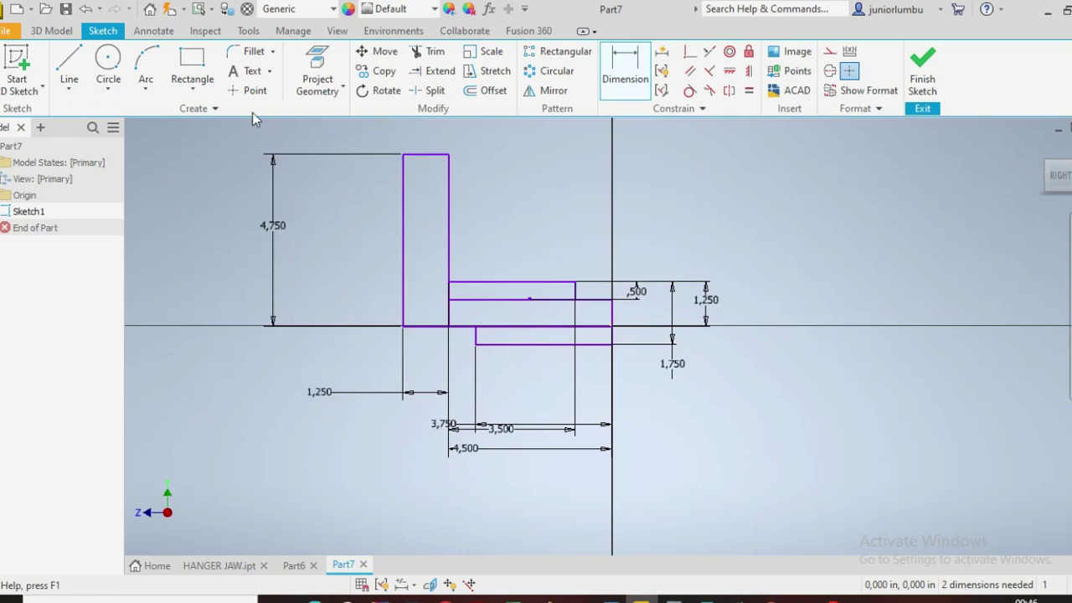
click(192, 66)
scroll(549, 336, down, 3)
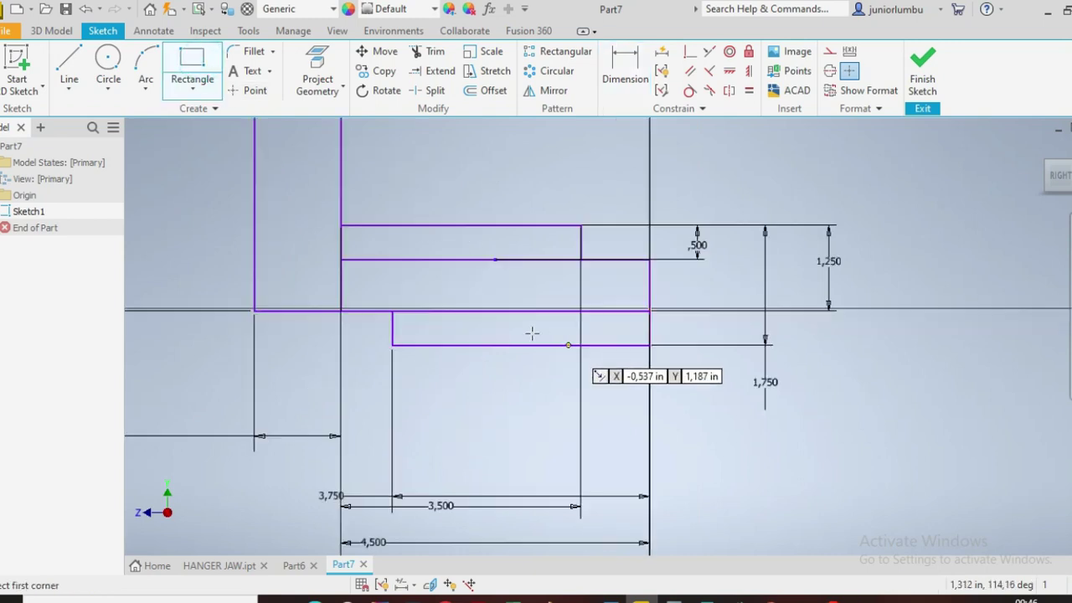
click(436, 226)
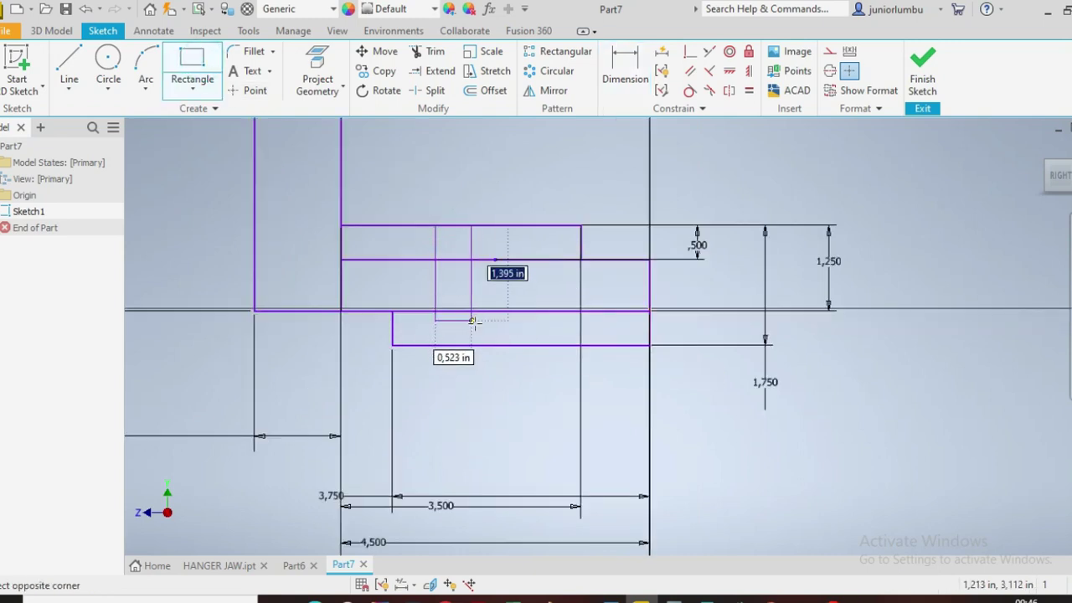
click(462, 344)
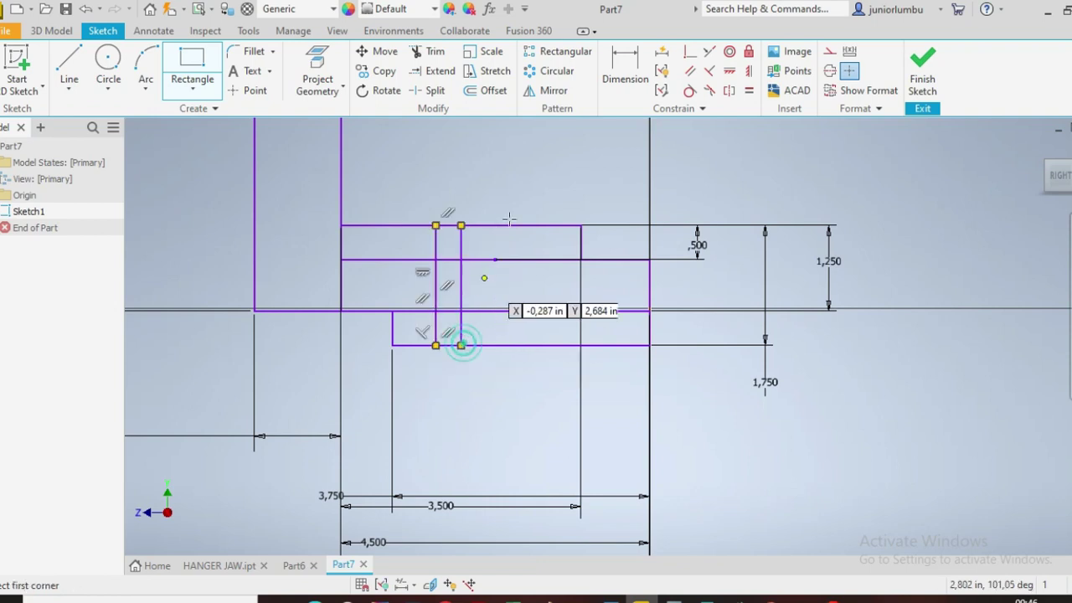
- Dimension the width between the narrow rectangle's two vertical edges as 0.75 in, placing the dimension above the profile
click(625, 67)
click(438, 243)
click(462, 245)
click(401, 192)
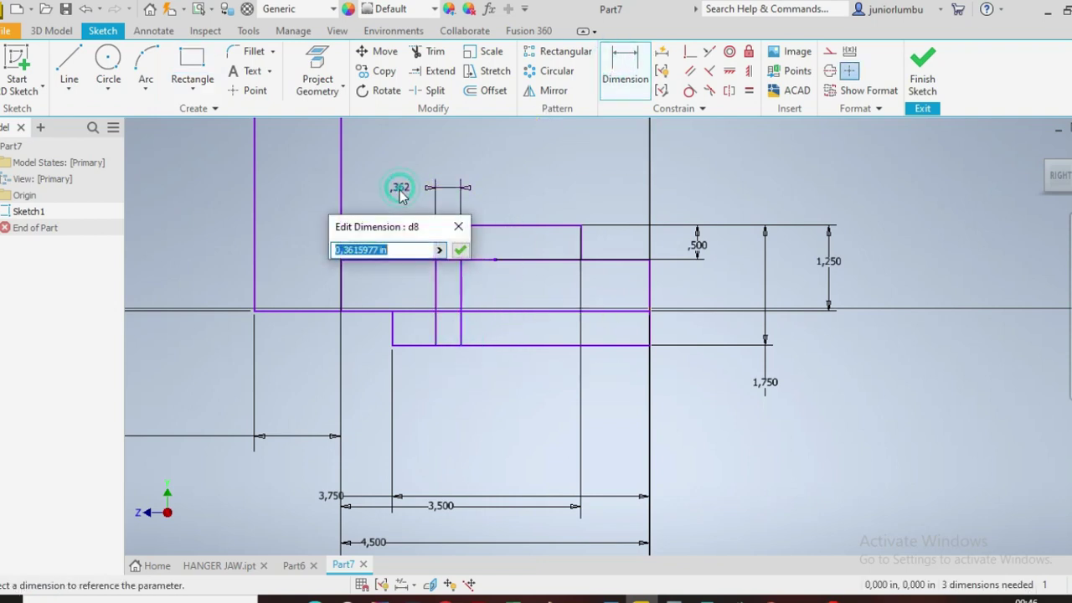
text(.)
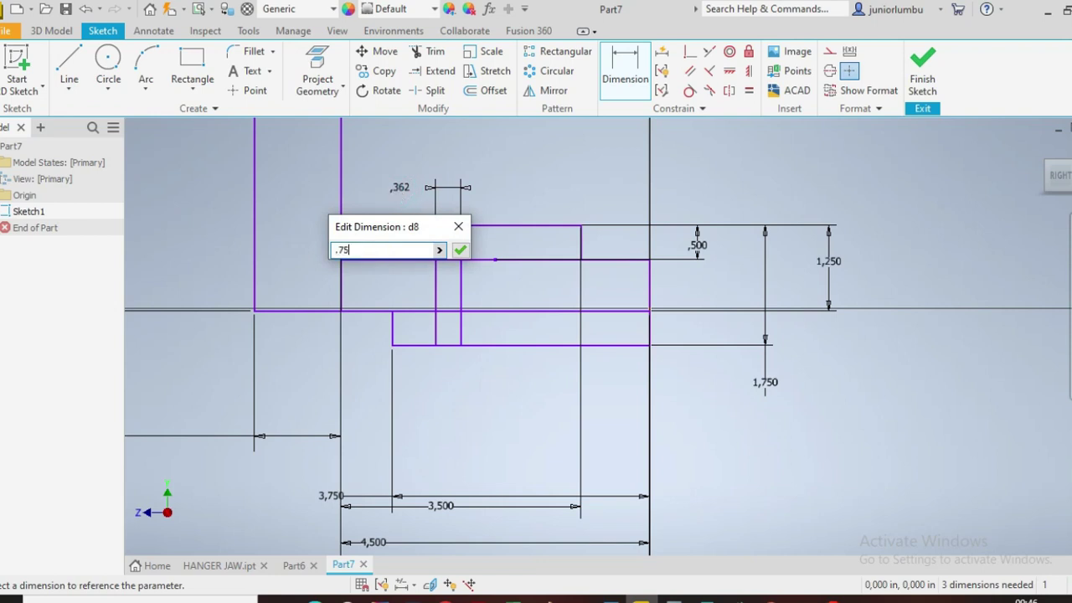
text(75)
key(Return)
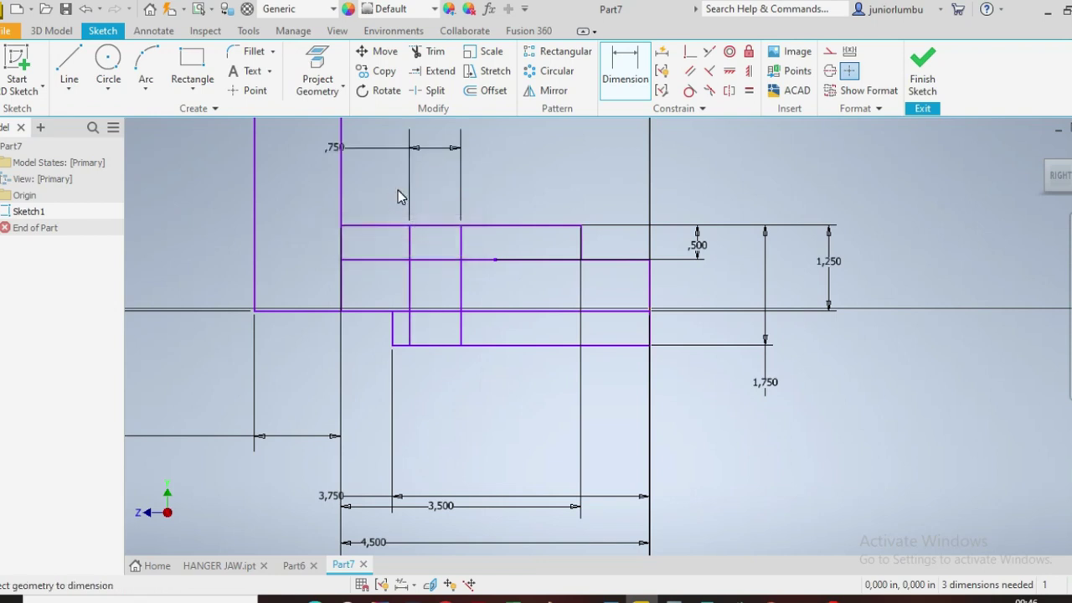
- Dimension the distance from the narrow rectangle's right edge to the middle rectangle's right edge as 2.5 in
click(461, 287)
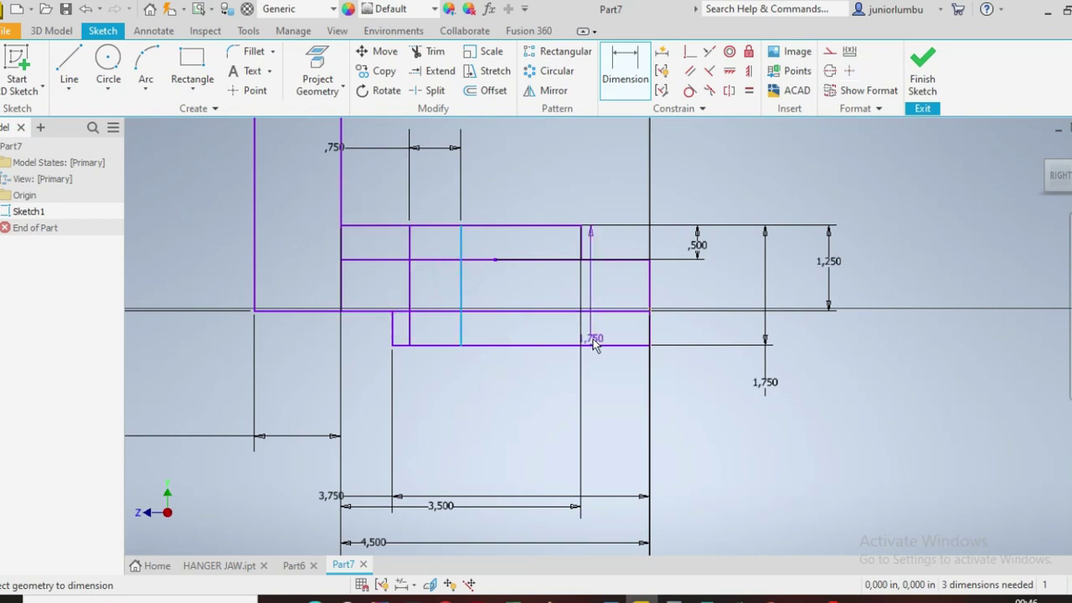
click(651, 293)
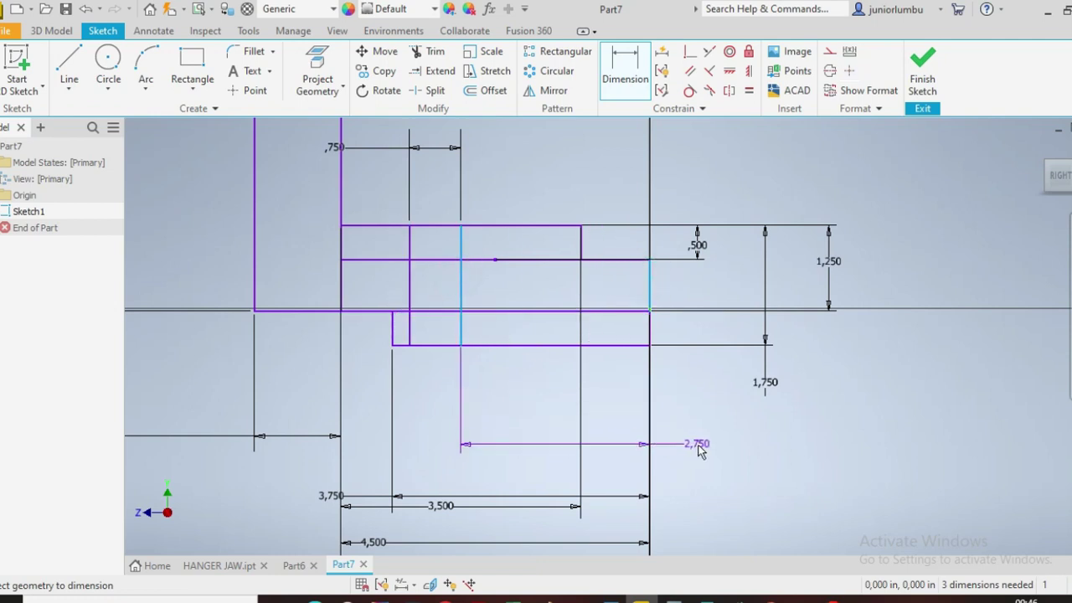
click(691, 447)
text(2.5)
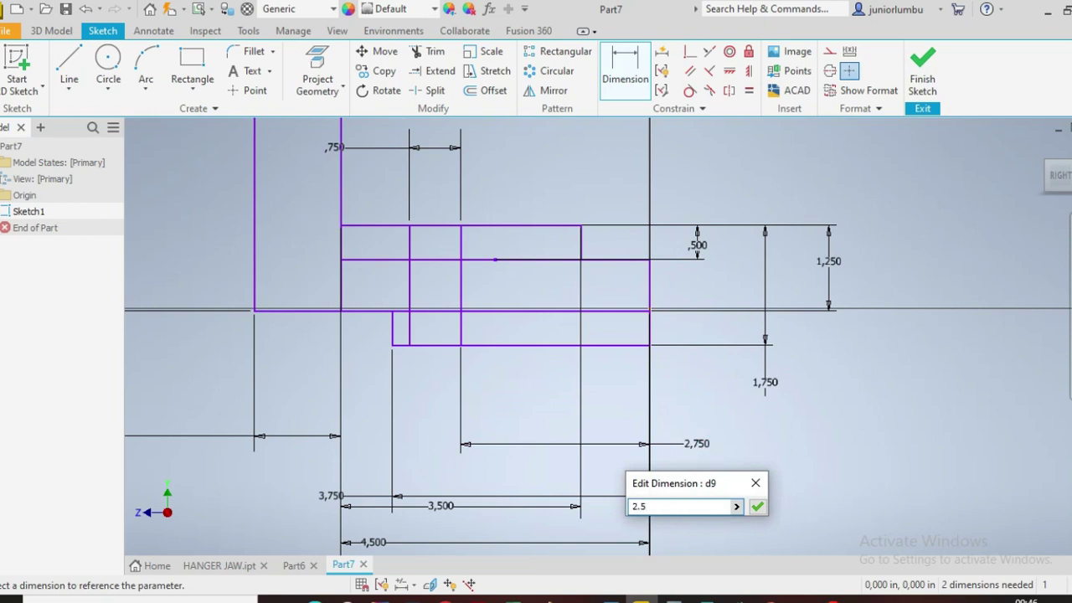
key(Return)
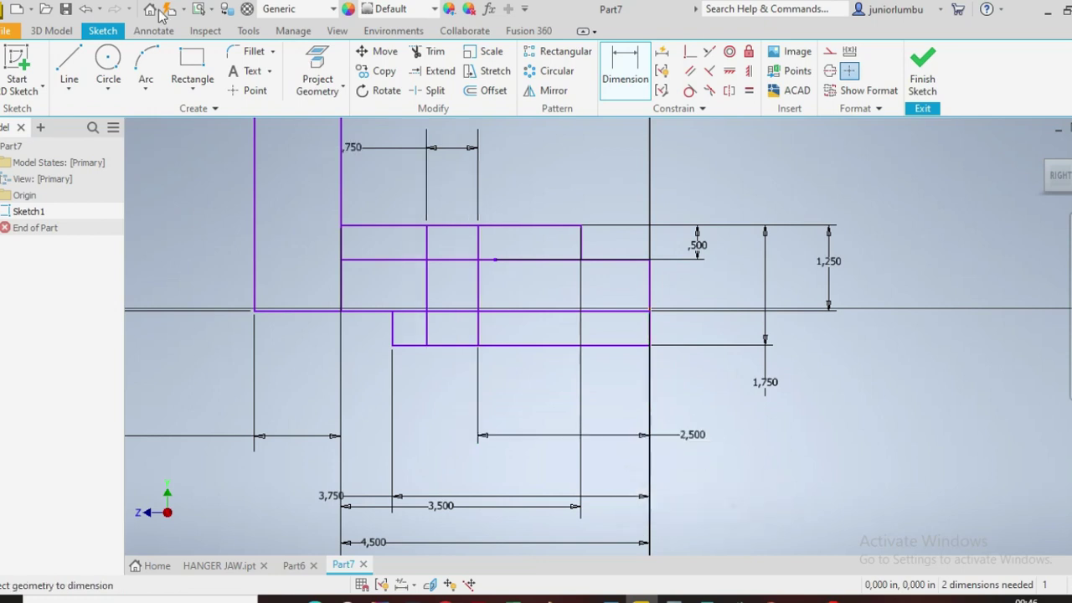
- Draw a vertical line along the narrow rectangle's right edge, extending well above and below the stepped profile
click(69, 65)
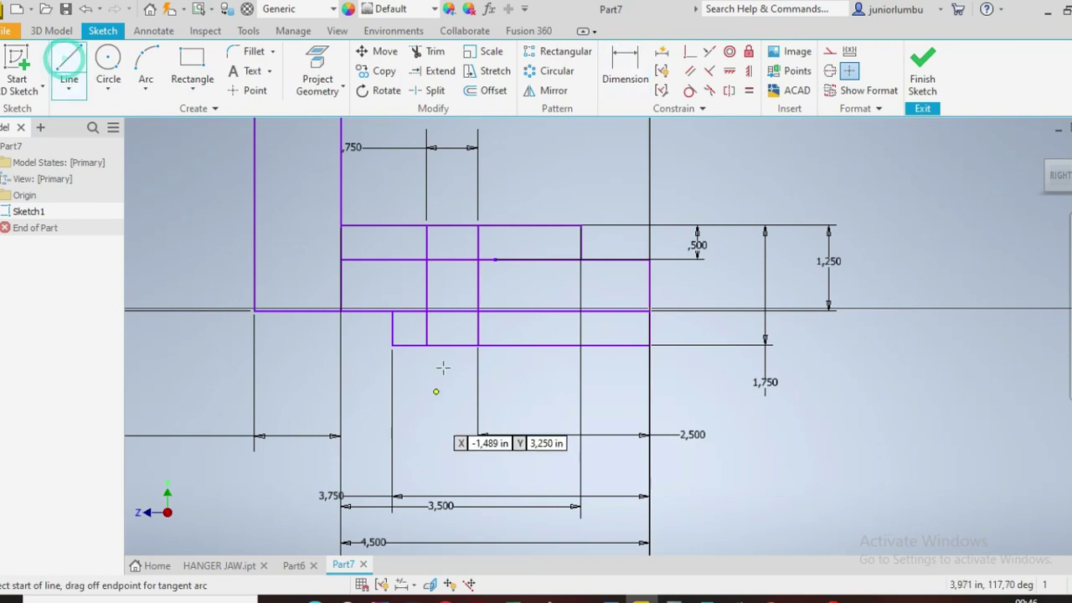
click(478, 147)
click(477, 482)
scroll(493, 428, down, 2)
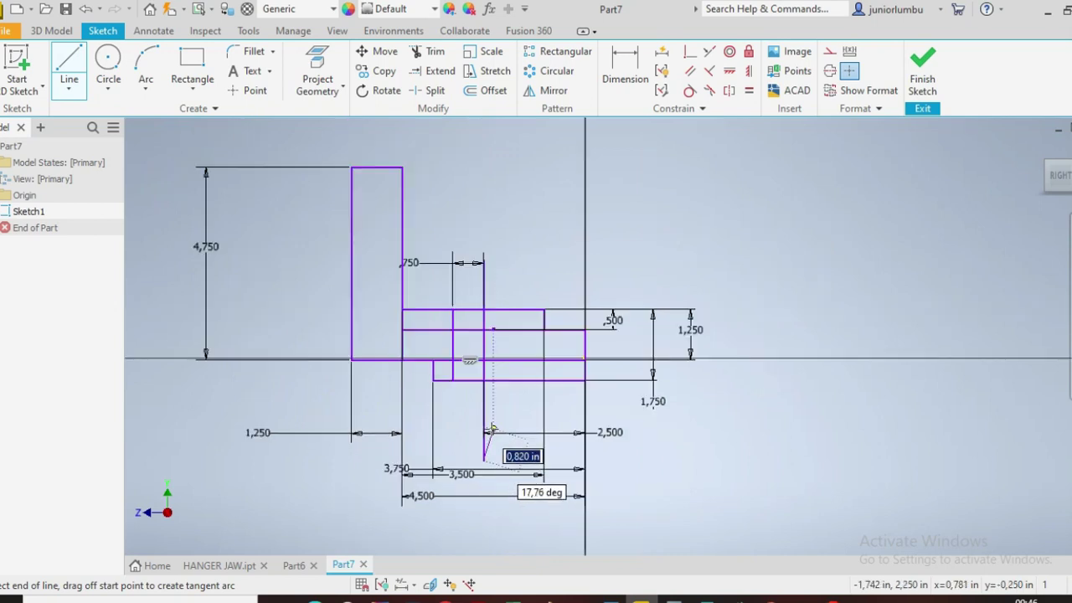
key(Escape)
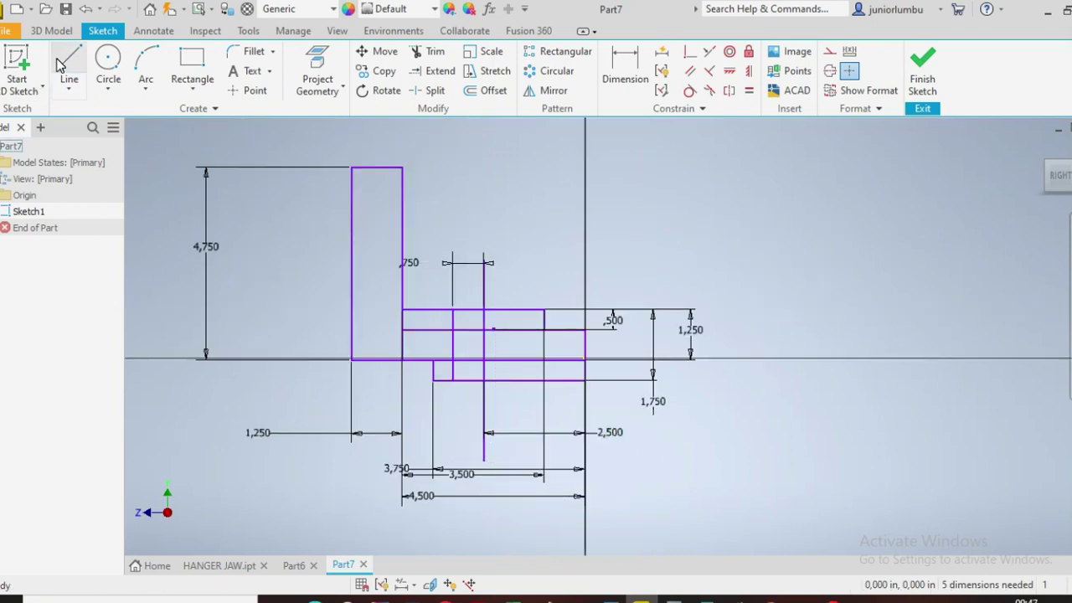
- Draw a slanted line from the tall rectangle's left edge, about 1.25 in above its base, up to its top edge near the left corner
click(62, 65)
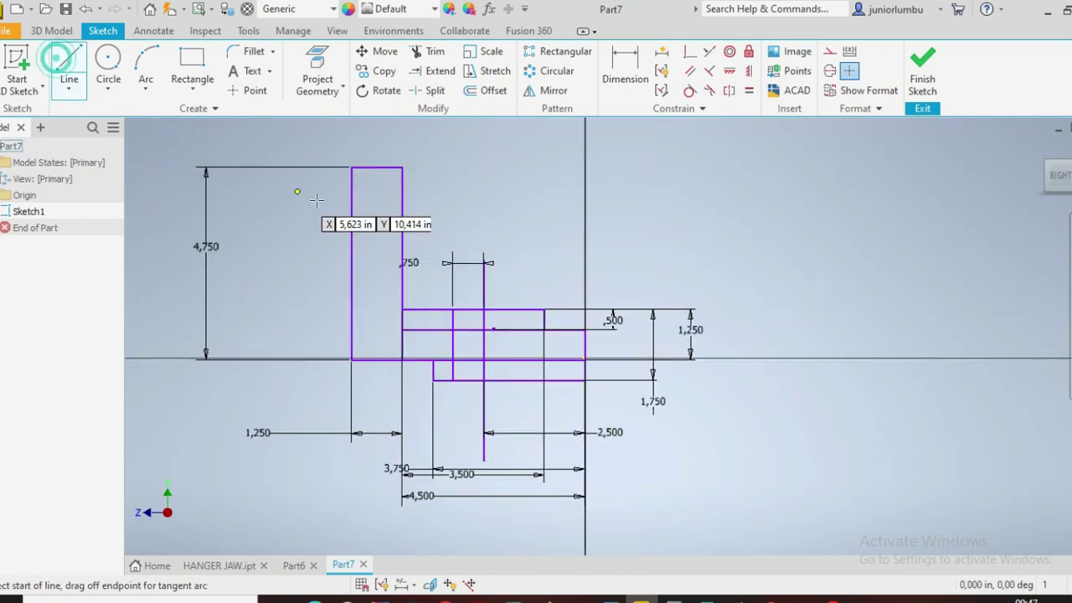
click(350, 308)
click(360, 166)
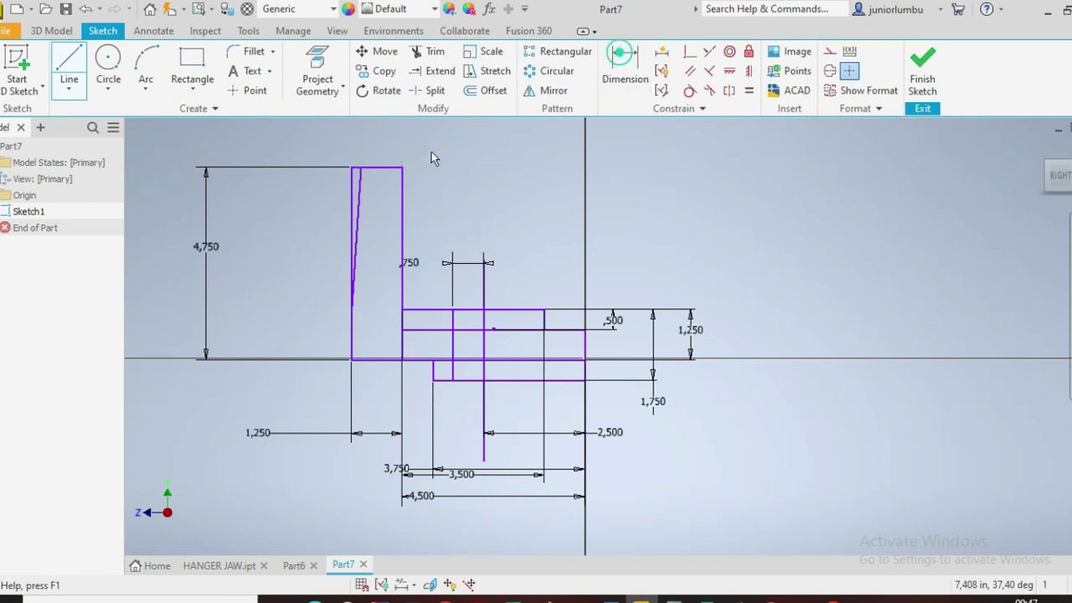
- Dimension the slanted line's upper endpoint 0.75 in from the tall rectangle's top-right corner
key(d)
scroll(359, 172, up, 3)
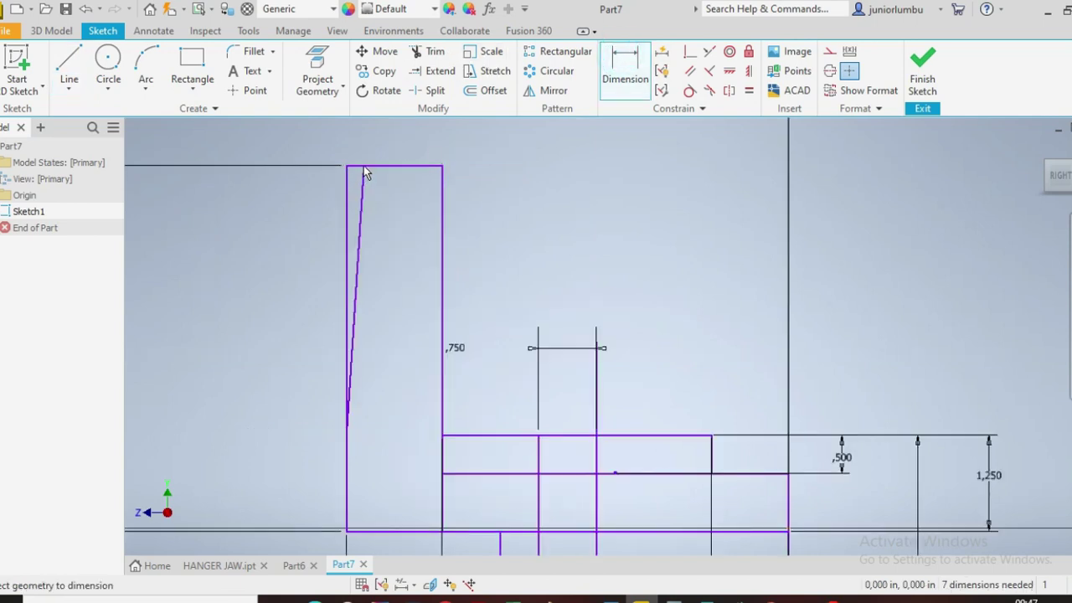
click(365, 167)
click(441, 165)
click(605, 146)
text(,)
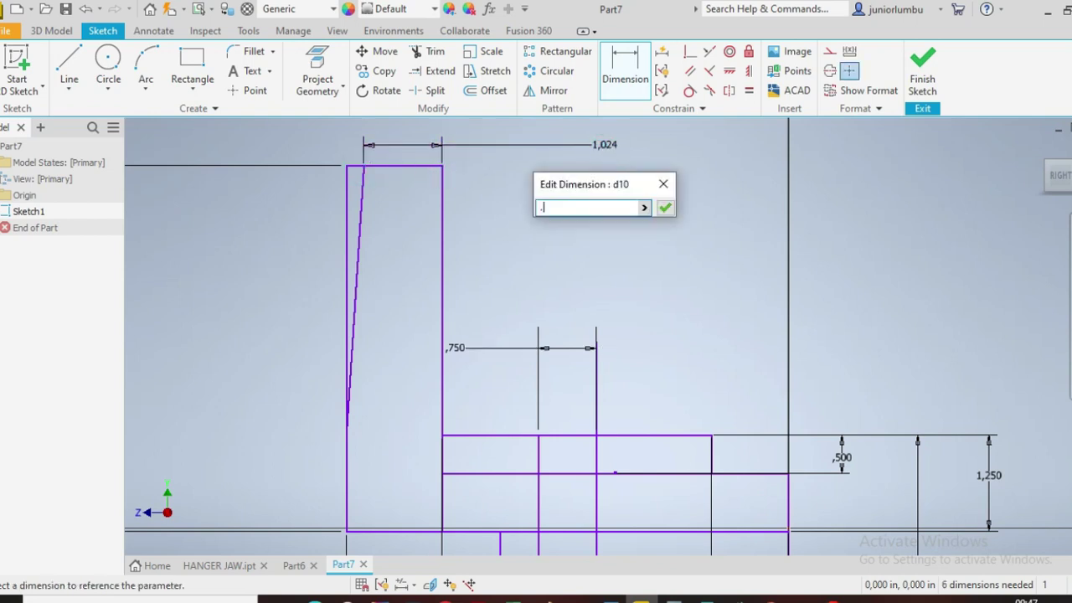
key(Return)
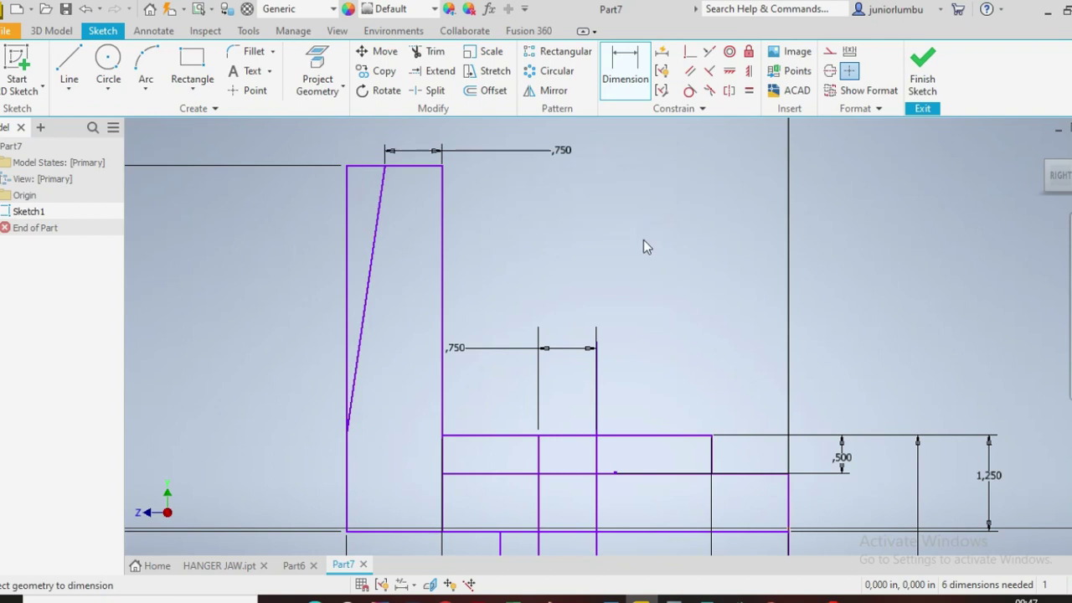
- Dimension the slanted line's lower endpoint 1.25 in above the tall rectangle's bottom edge
scroll(662, 293, down, 5)
scroll(646, 433, up, 4)
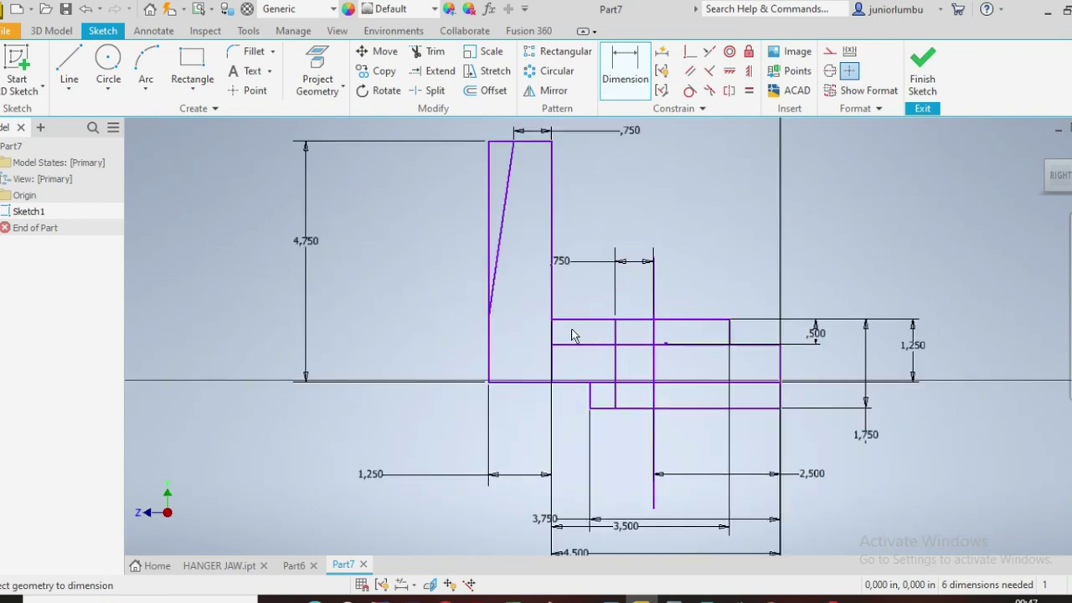
click(486, 319)
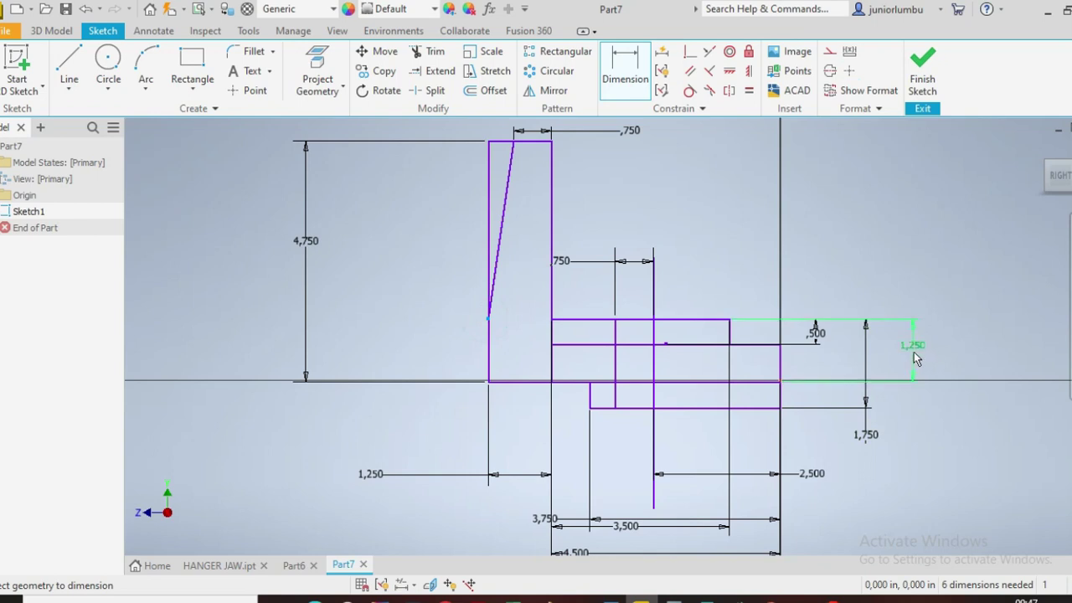
click(514, 383)
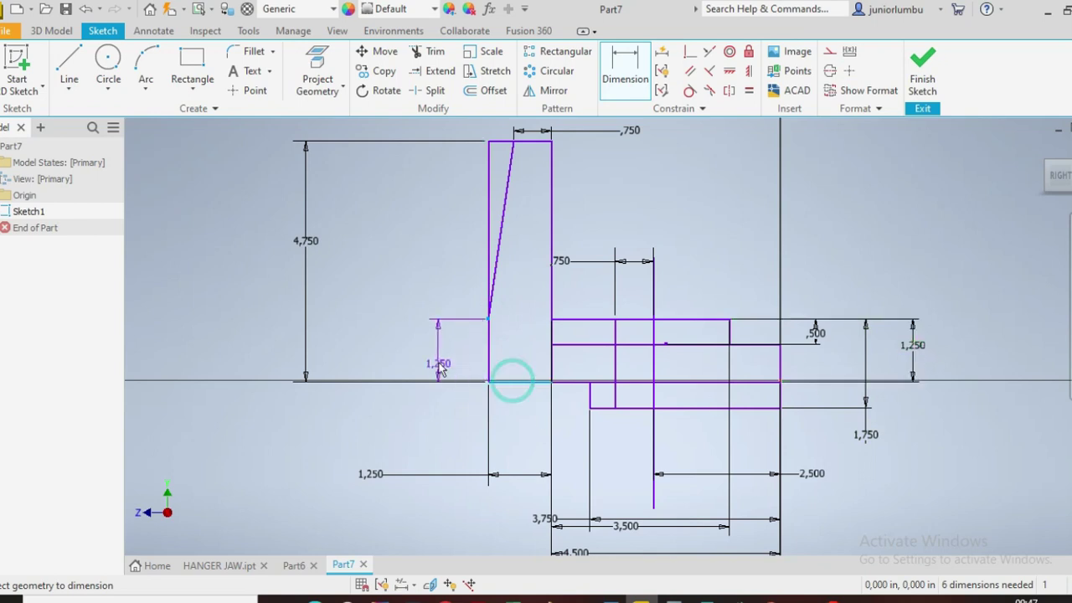
click(434, 359)
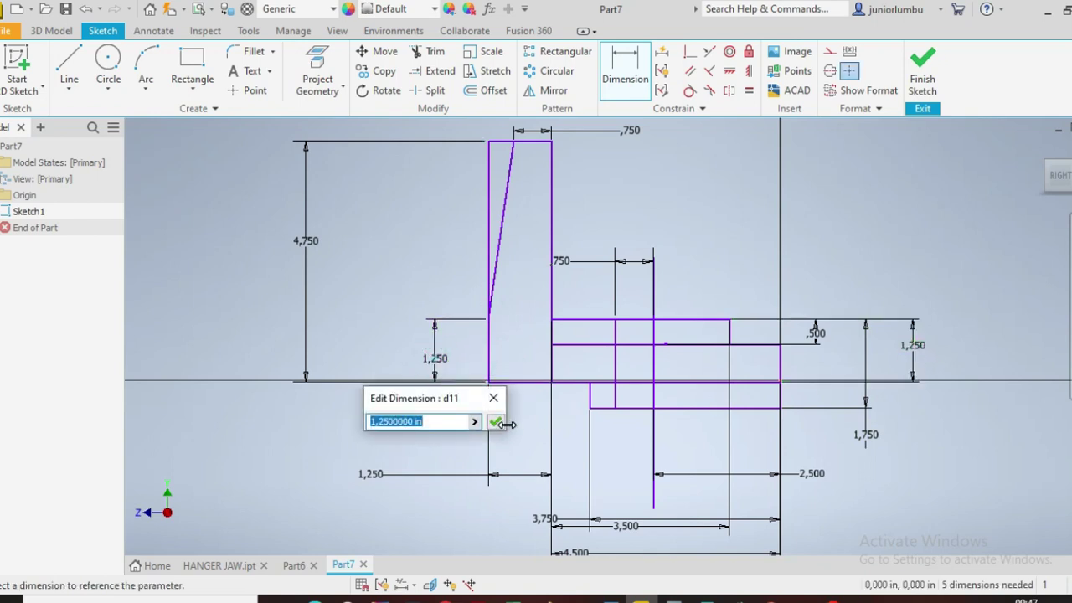
click(496, 423)
- Start an Extrude with the tall region bounded by the slanted line as its profile, flipping the extrusion direction
scroll(541, 340, down, 3)
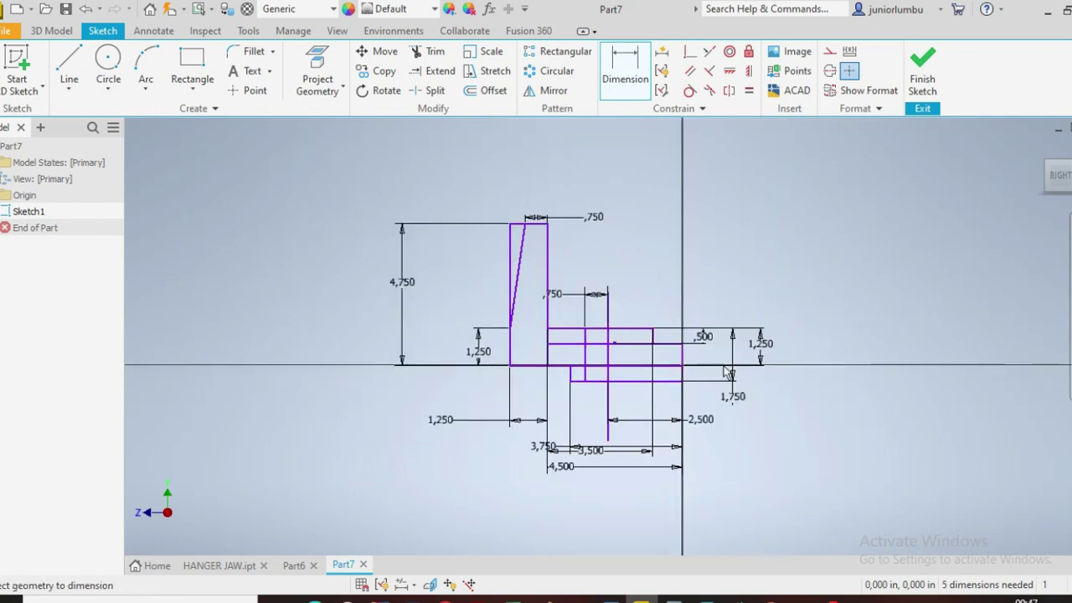
scroll(699, 366, up, 3)
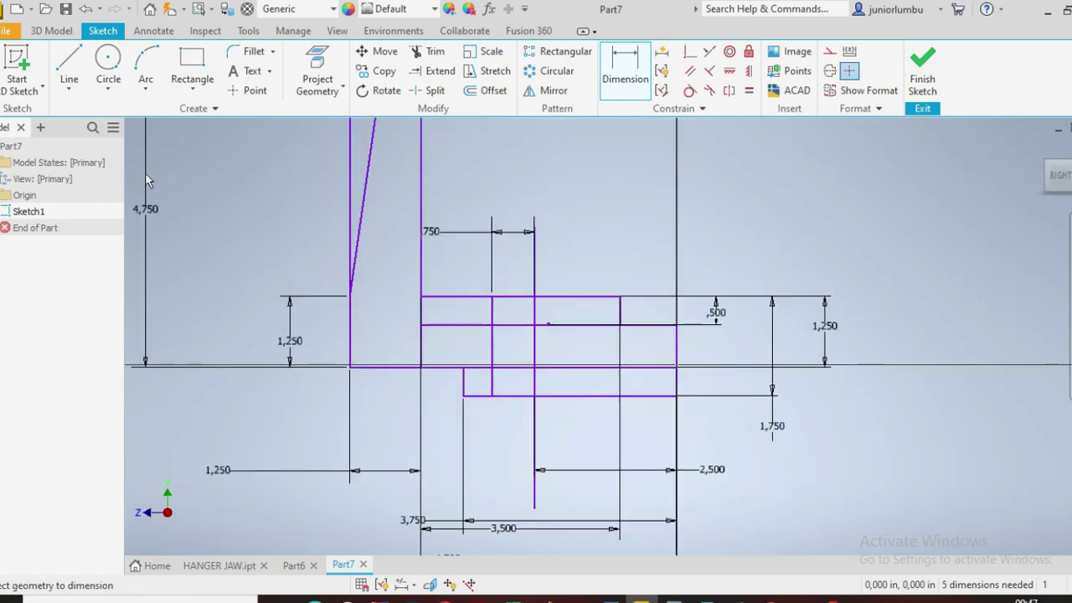
click(48, 32)
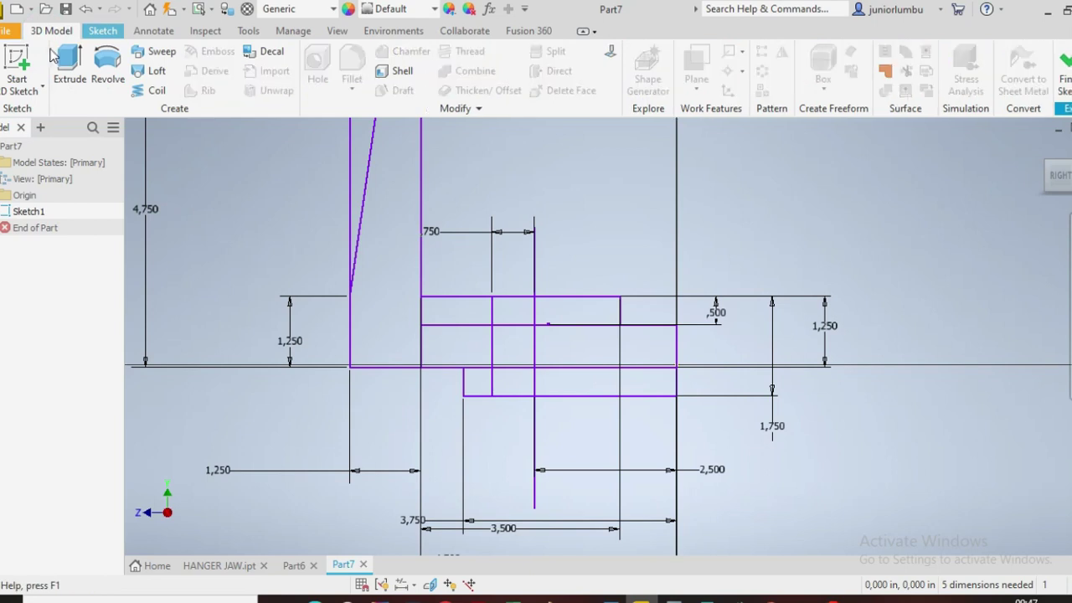
click(69, 66)
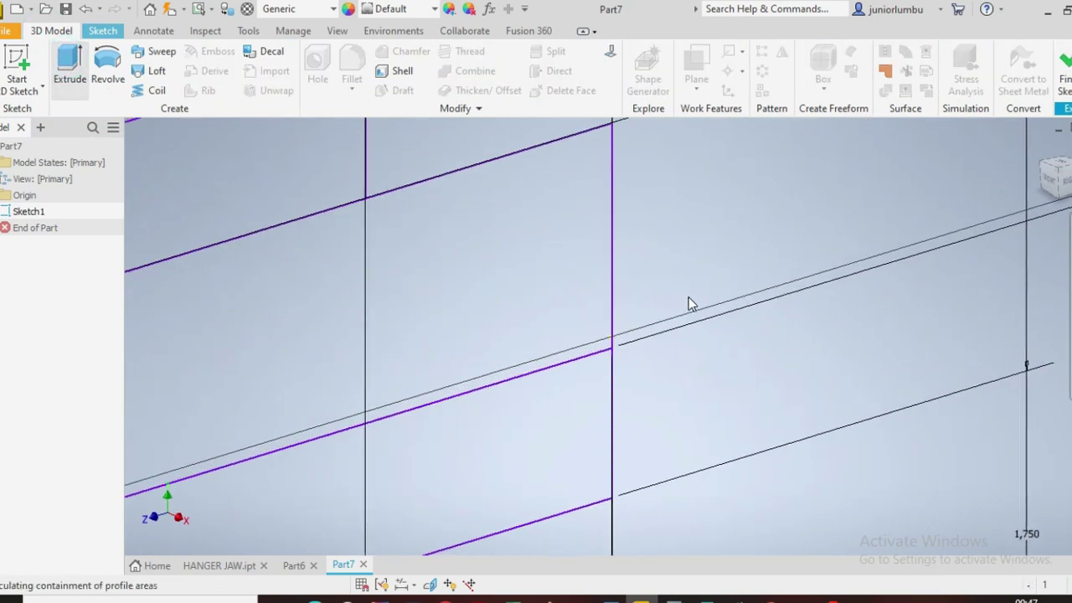
scroll(687, 277, up, 5)
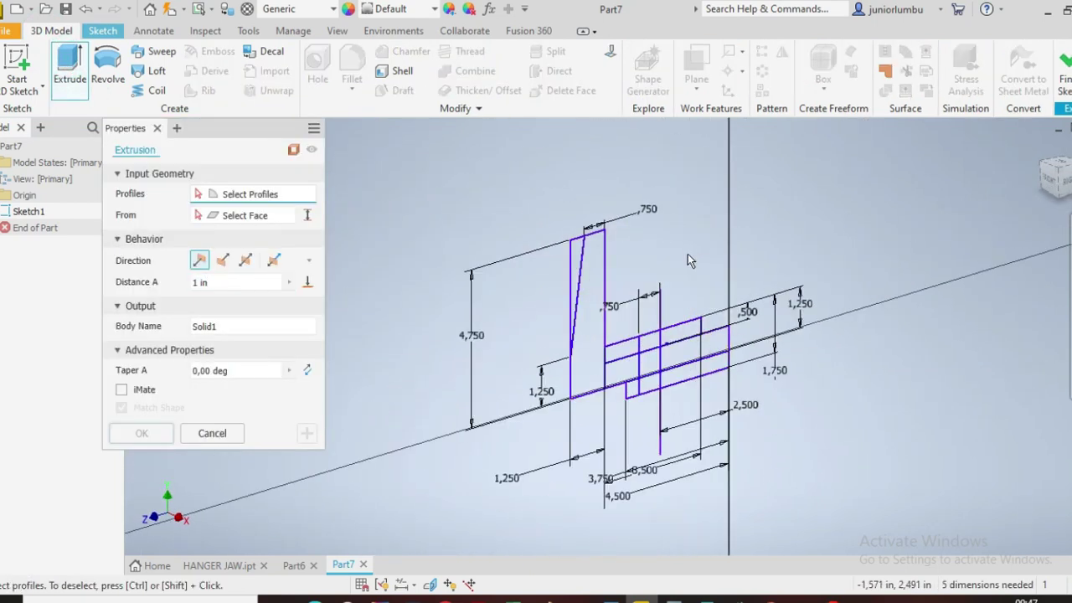
click(588, 355)
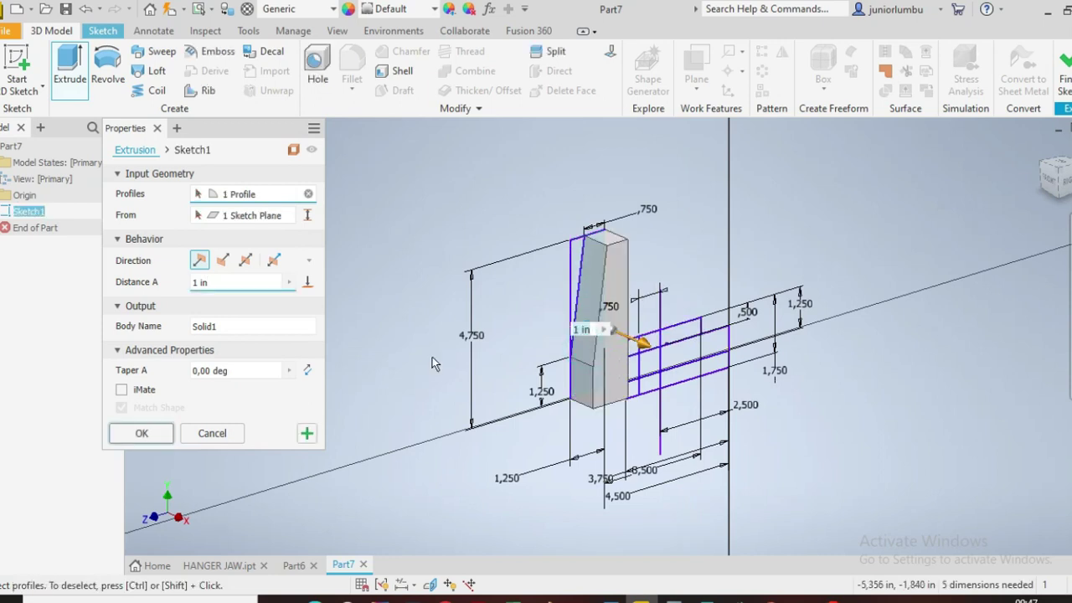
click(222, 261)
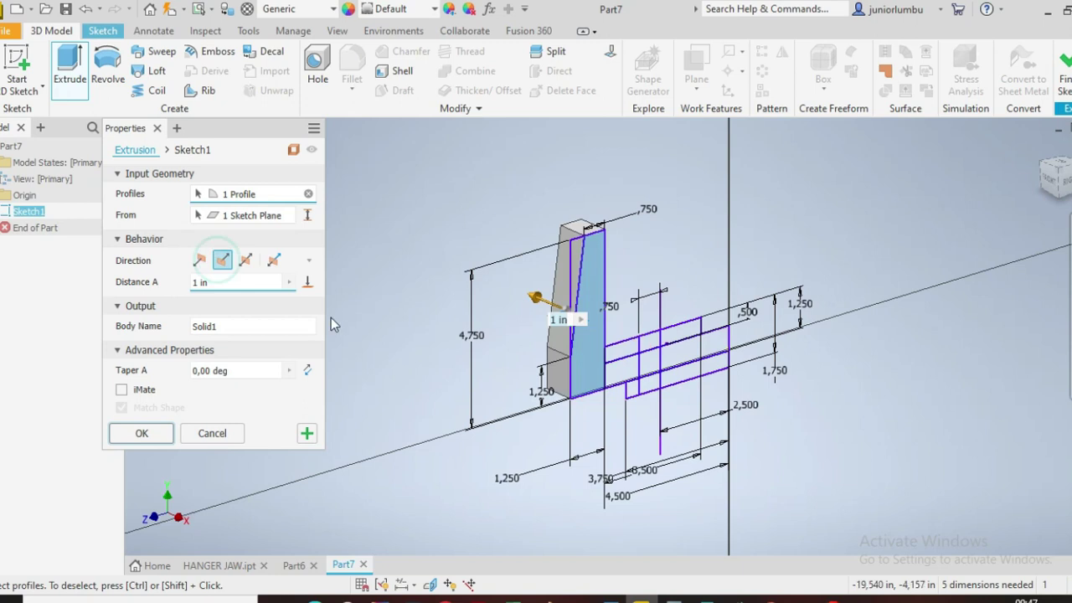
- Add every region of the upper, middle and lower horizontal rectangles to the extrusion profile
scroll(621, 351, up, 3)
click(747, 304)
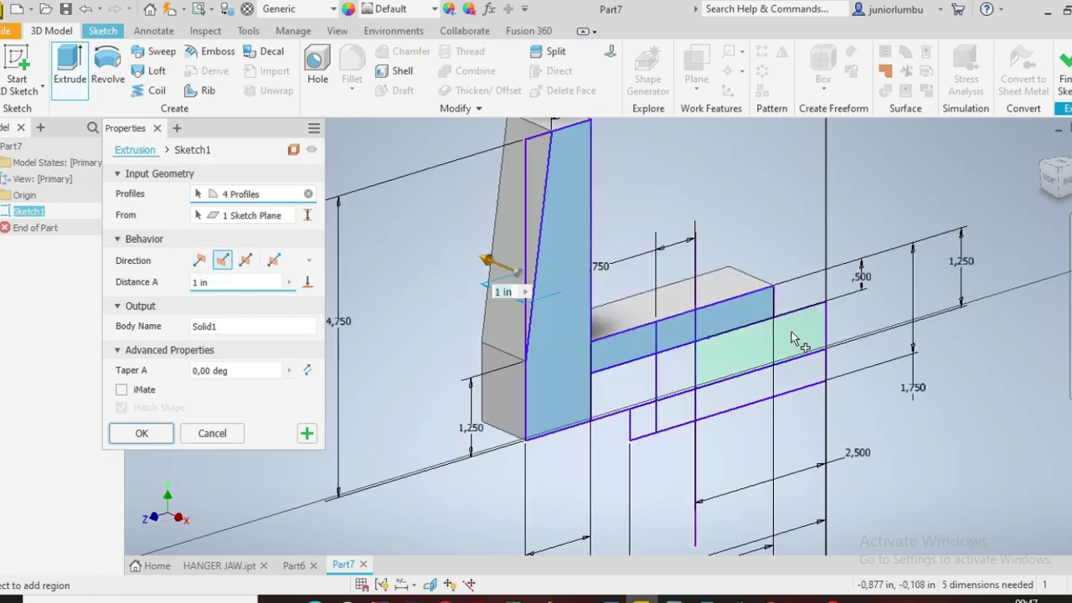
click(622, 395)
click(679, 376)
click(750, 348)
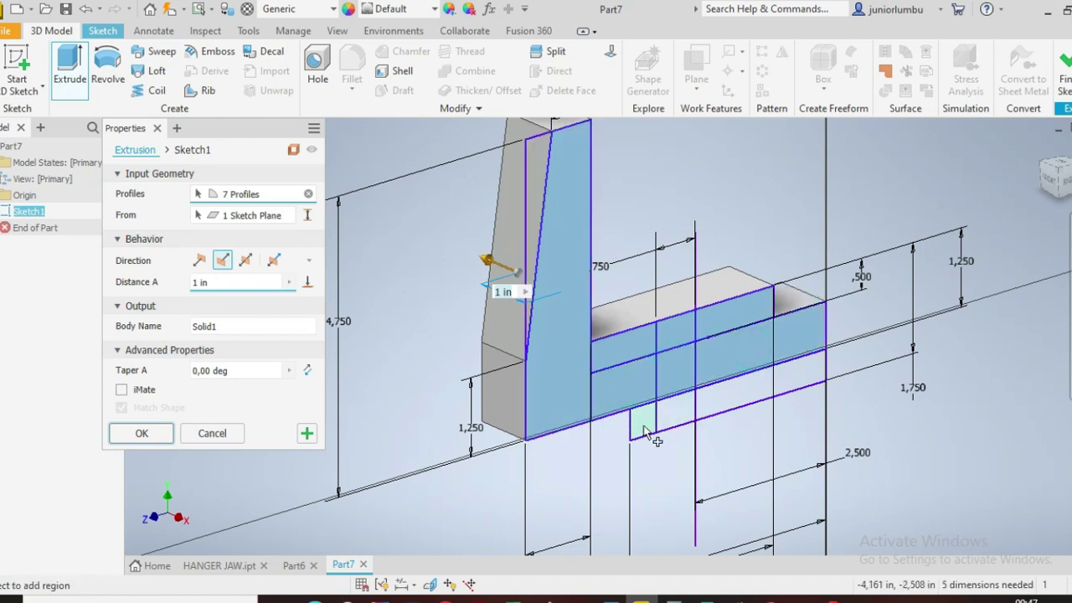
click(645, 431)
click(676, 411)
click(728, 402)
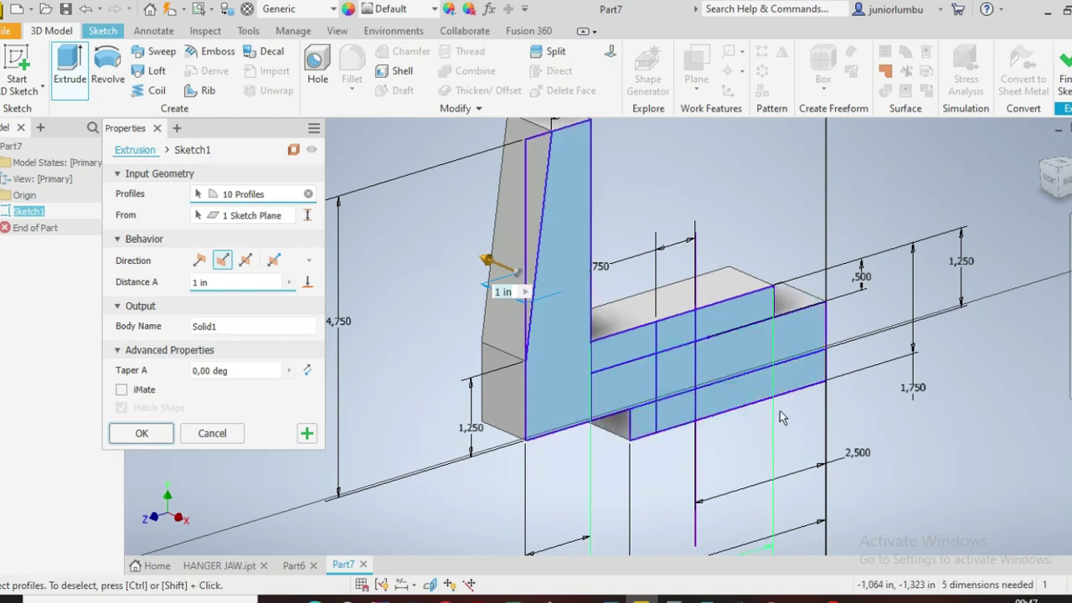
- Extrude the selected regions symmetrically about the sketch plane with a total distance of 3 in
drag(1057, 176, 1037, 180)
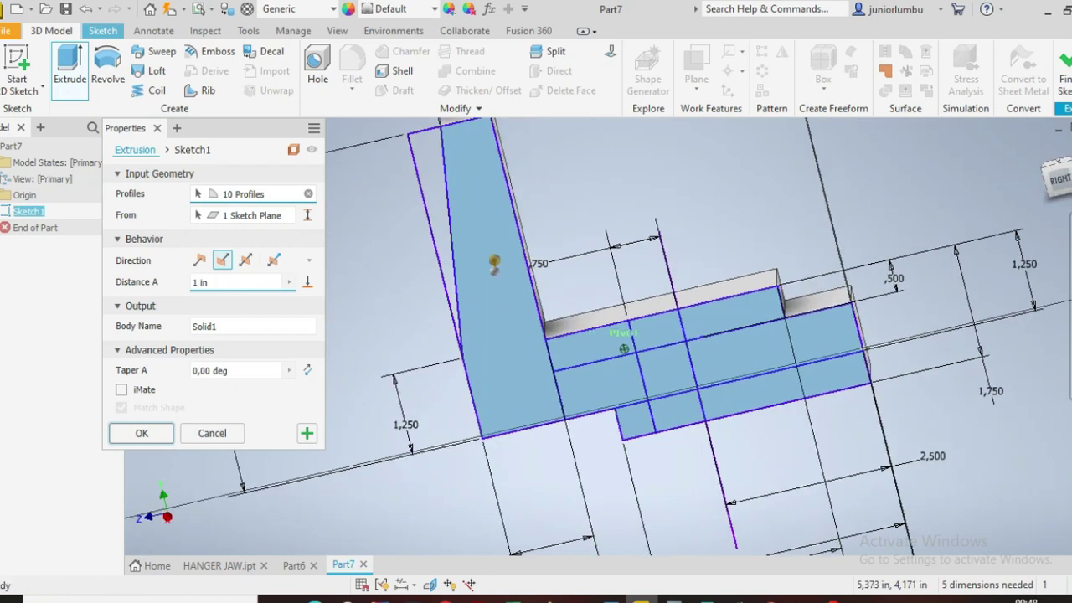
click(245, 260)
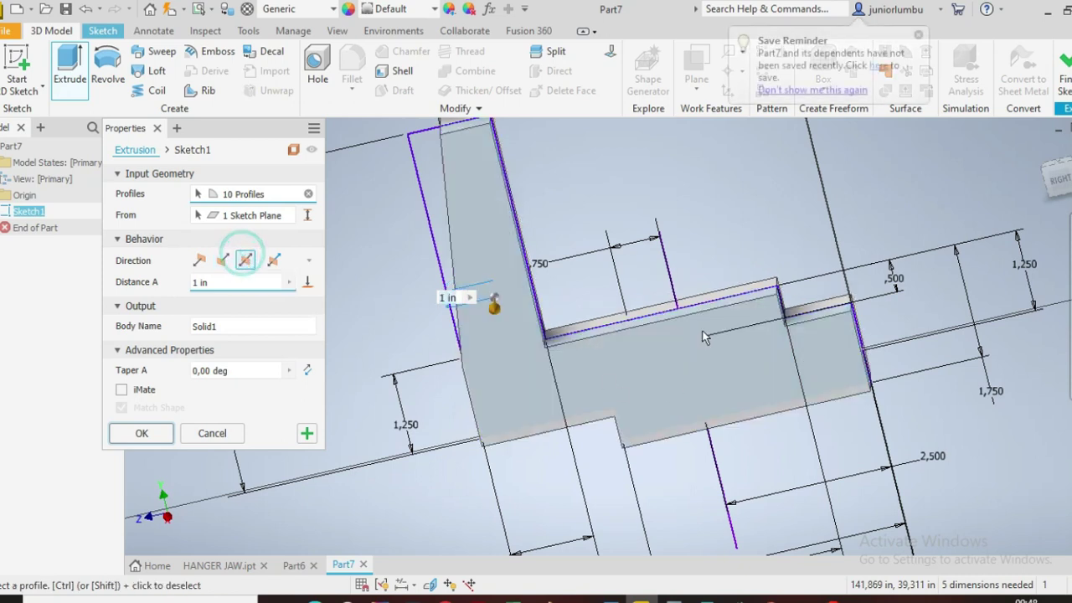
drag(1061, 168, 1071, 164)
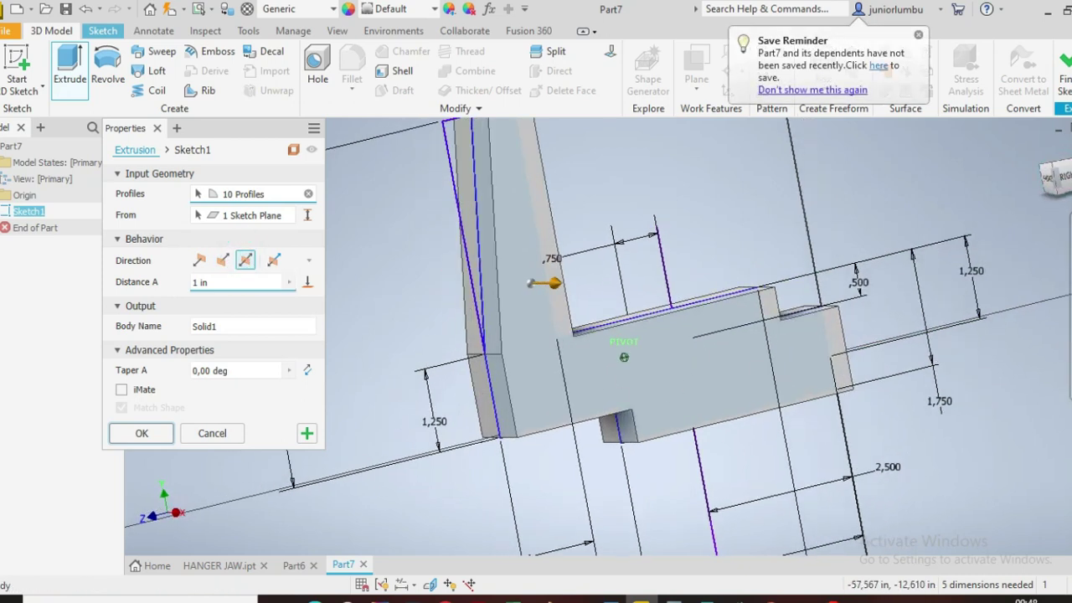
drag(221, 282, 158, 281)
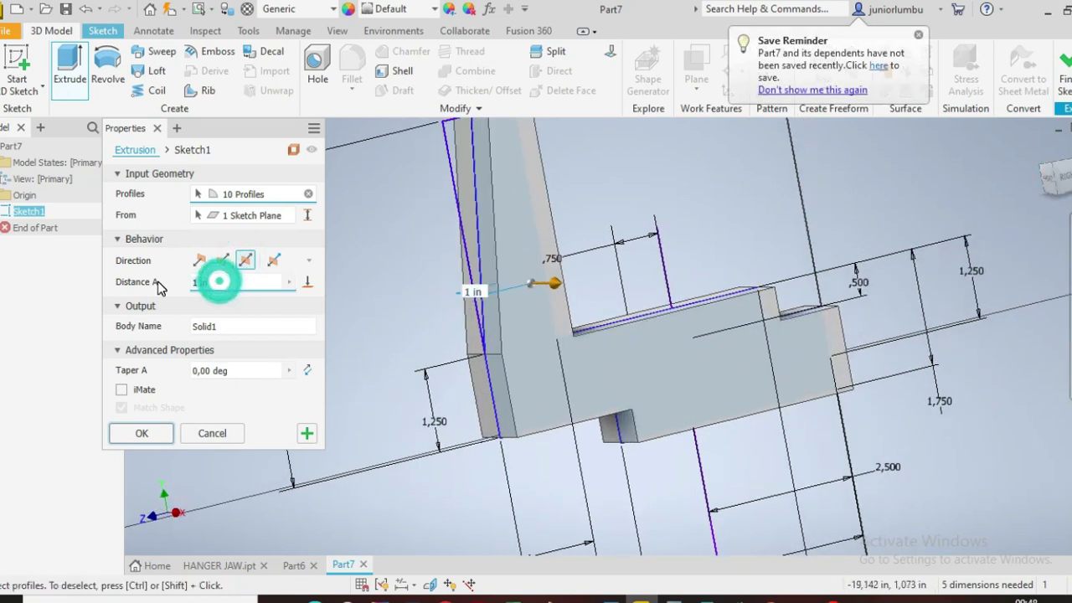
text(3)
scroll(673, 395, up, 3)
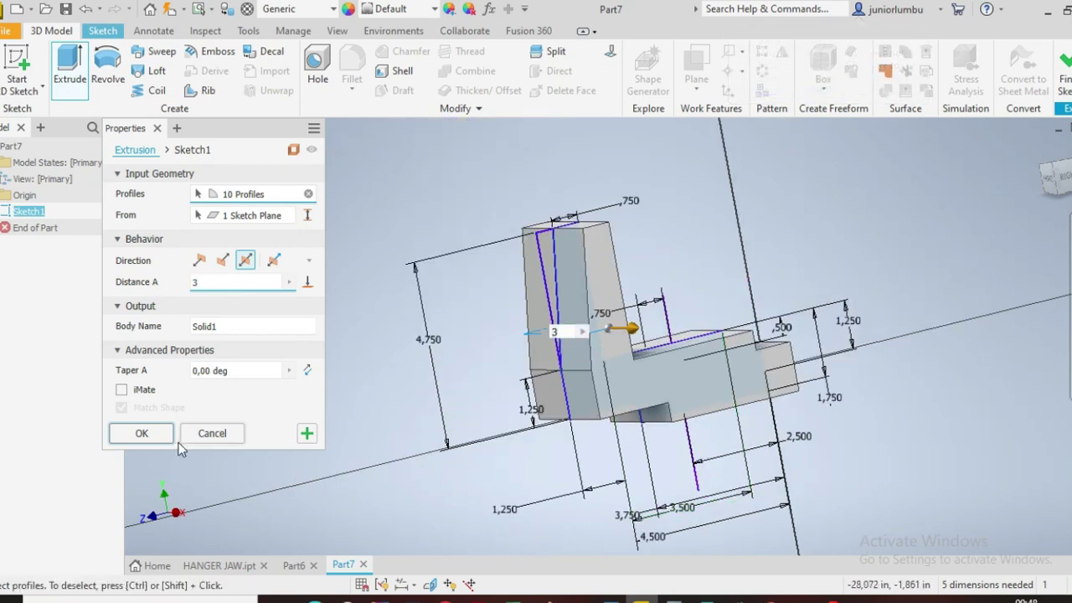
drag(1052, 184, 1059, 203)
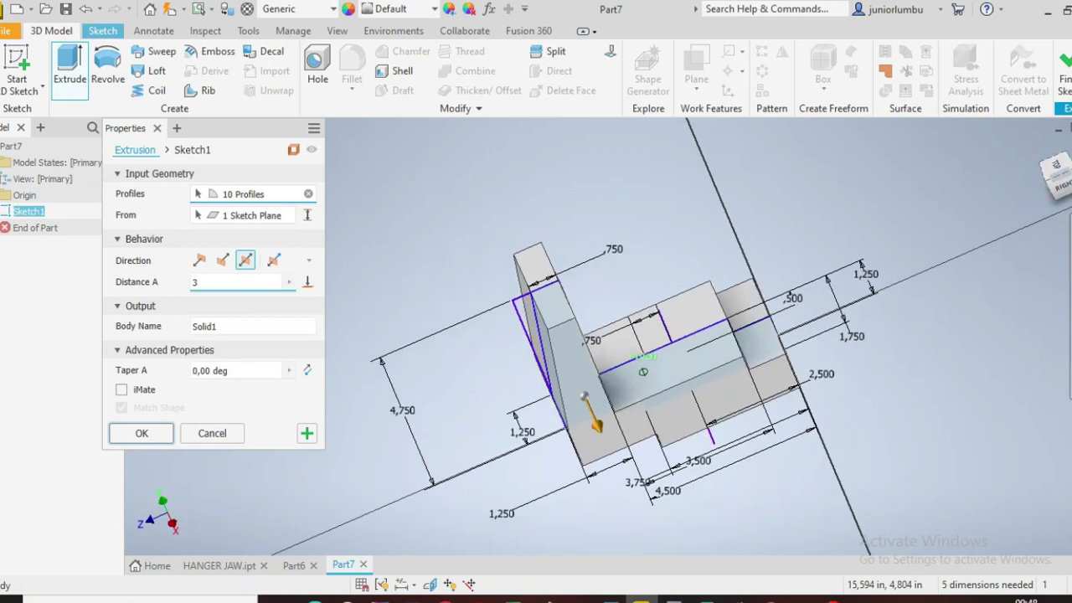
click(140, 434)
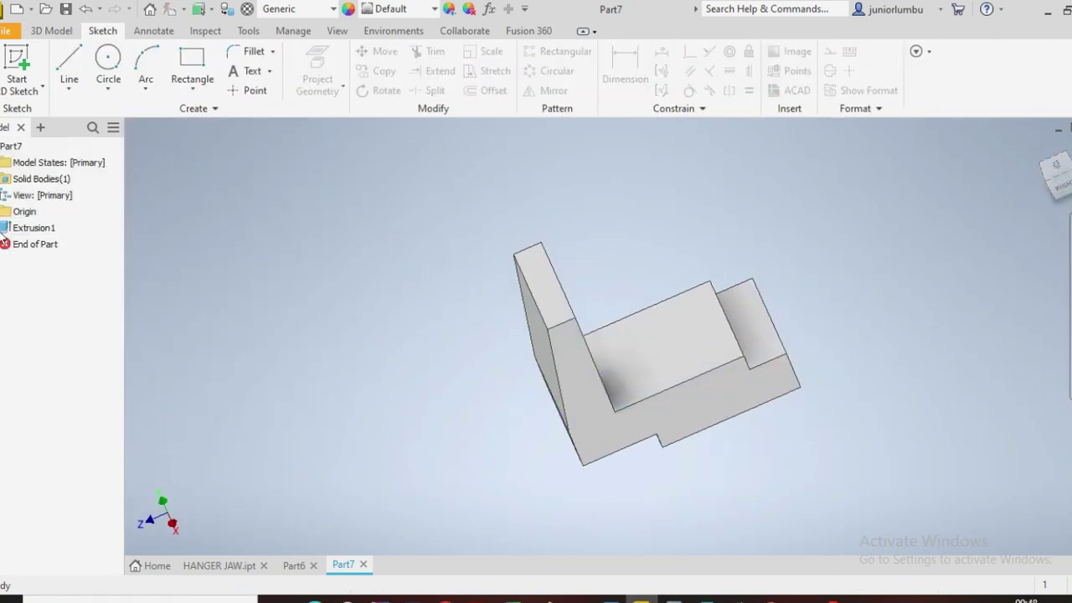
- Make the sketch used by the extrusion visible again
click(2, 227)
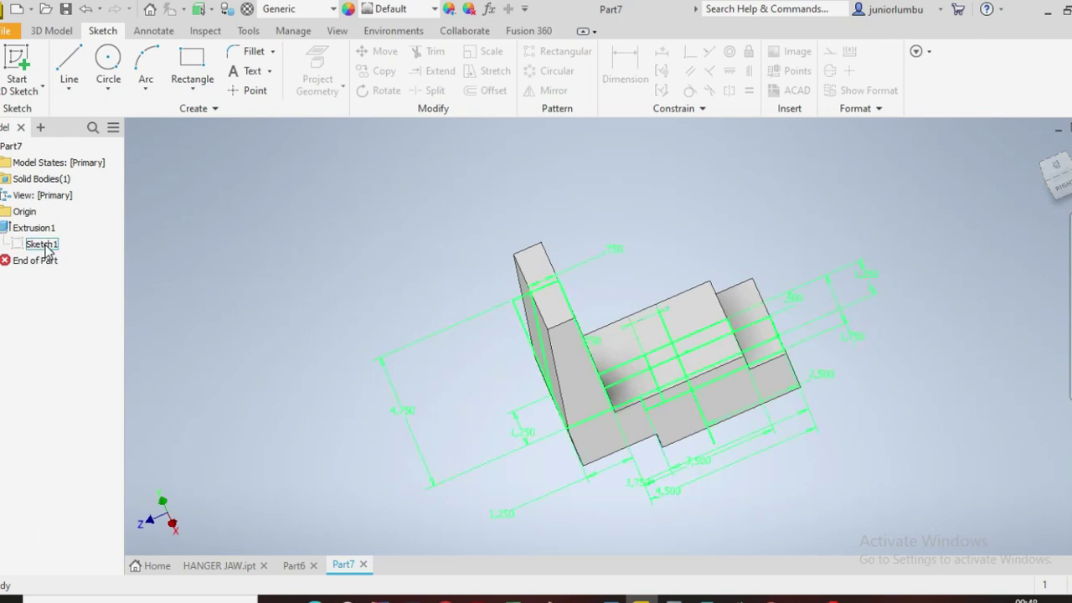
right_click(47, 250)
click(84, 461)
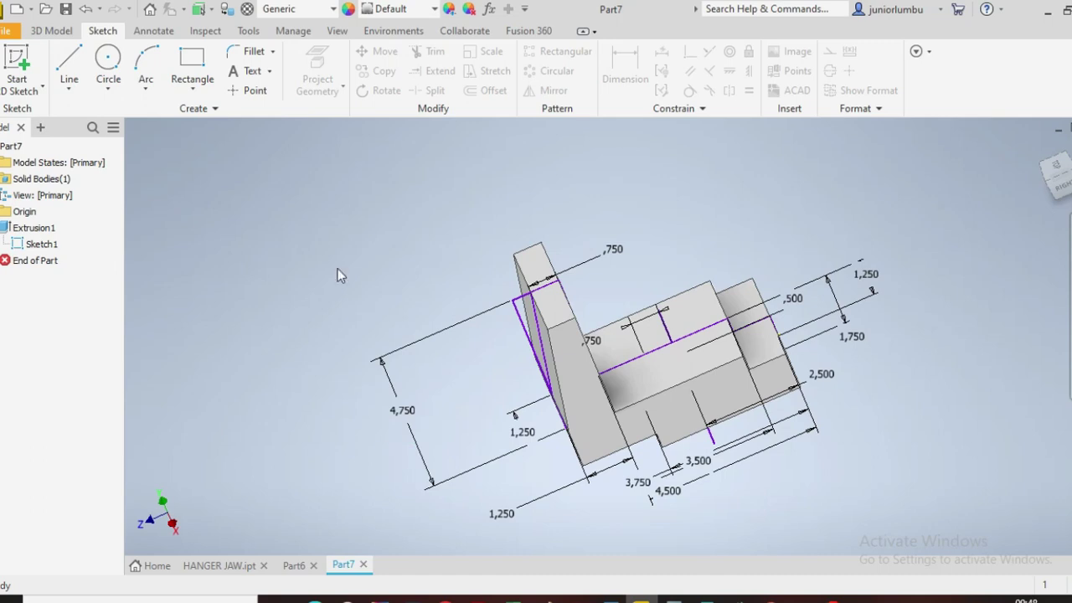
- Cut a round hole by revolving the three regions between the closely spaced vertical lines 360° about the long vertical line, and hide the sketch
click(50, 31)
click(107, 79)
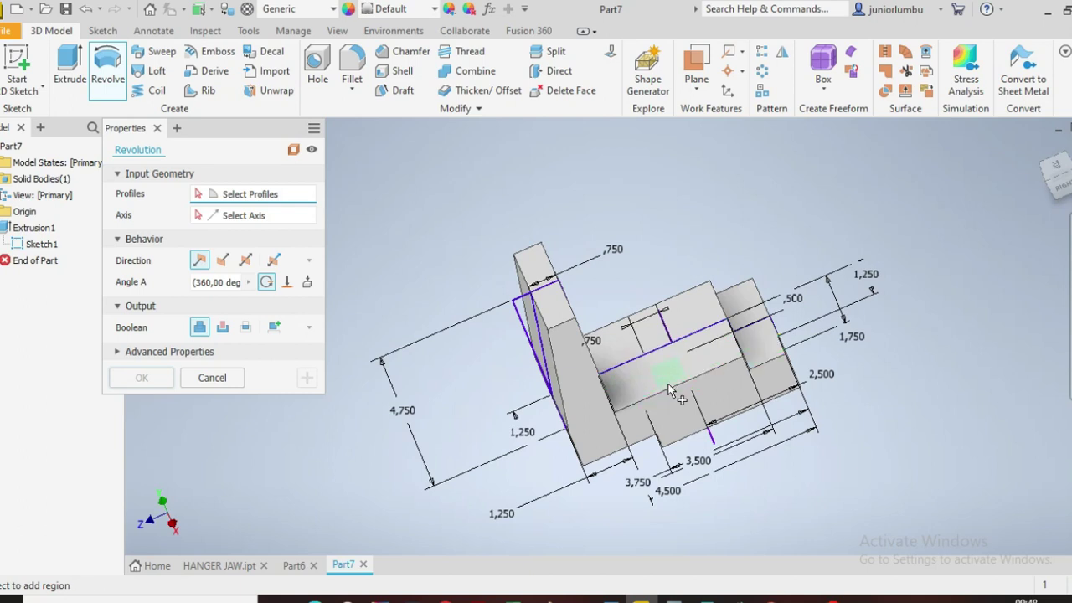
click(670, 391)
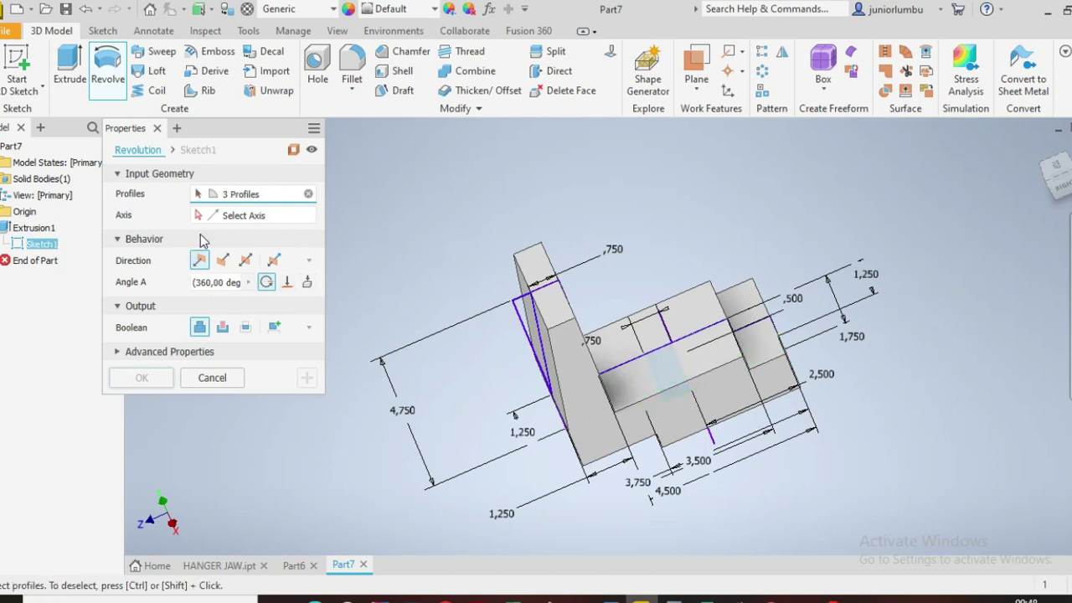
click(256, 216)
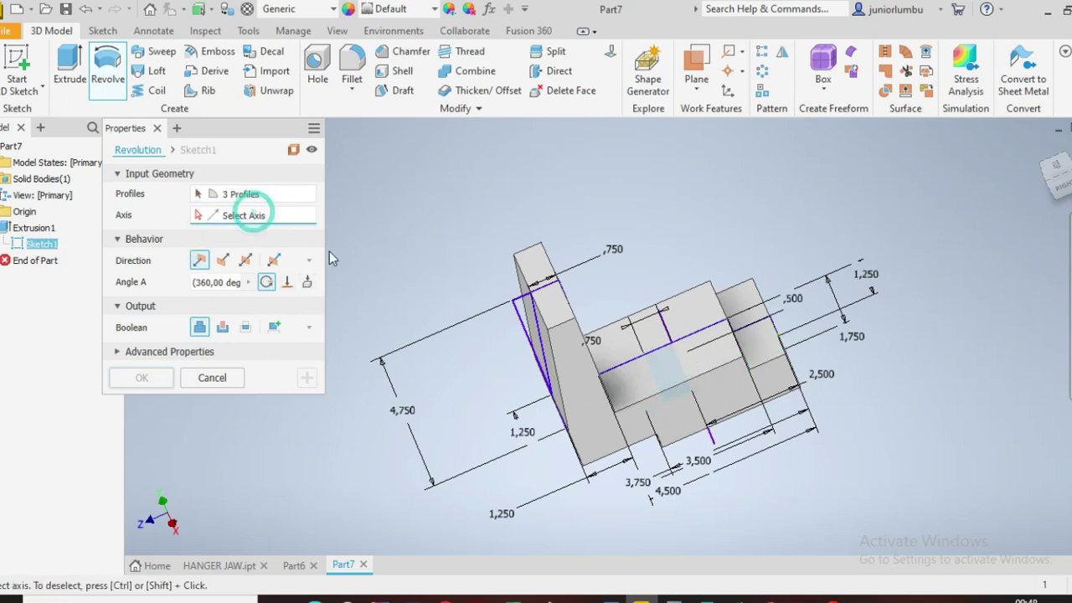
click(666, 331)
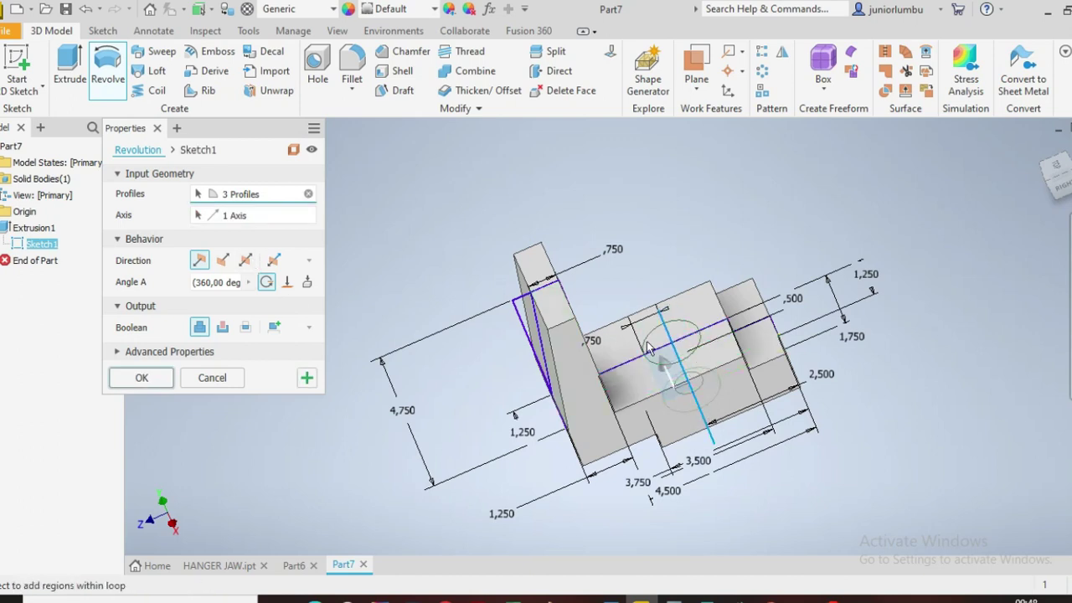
click(223, 327)
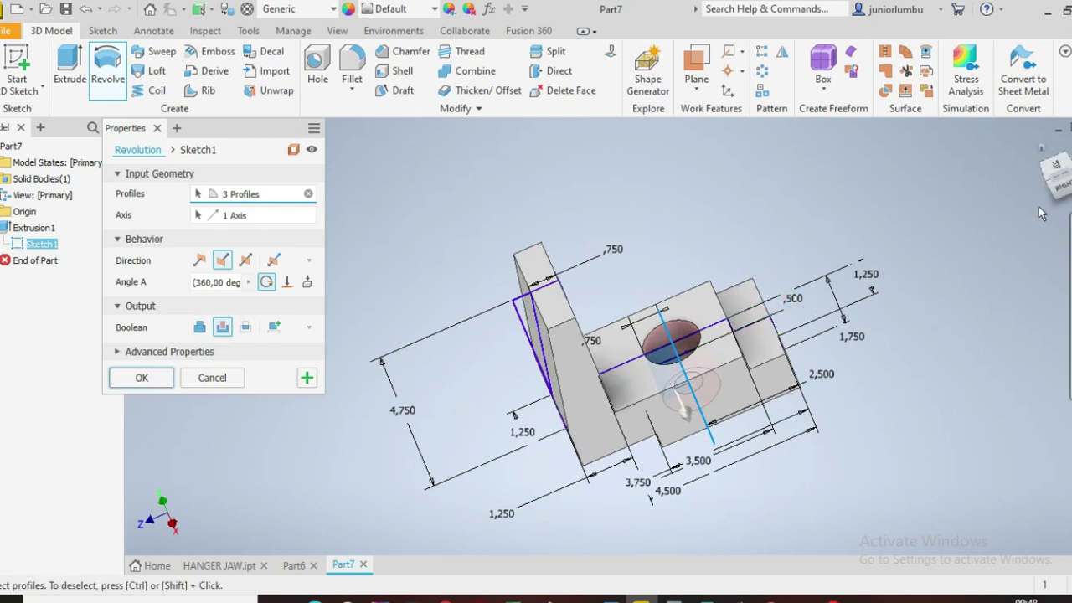
mouse_move(1039, 165)
mouse_down()
mouse_move(1039, 224)
mouse_move(1037, 167)
mouse_up()
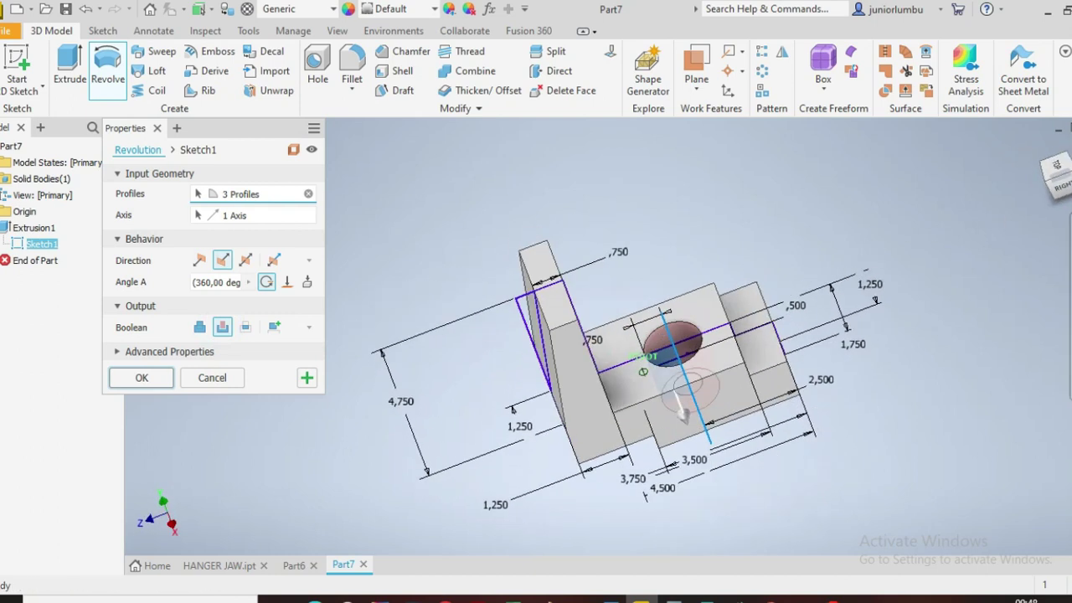
click(127, 385)
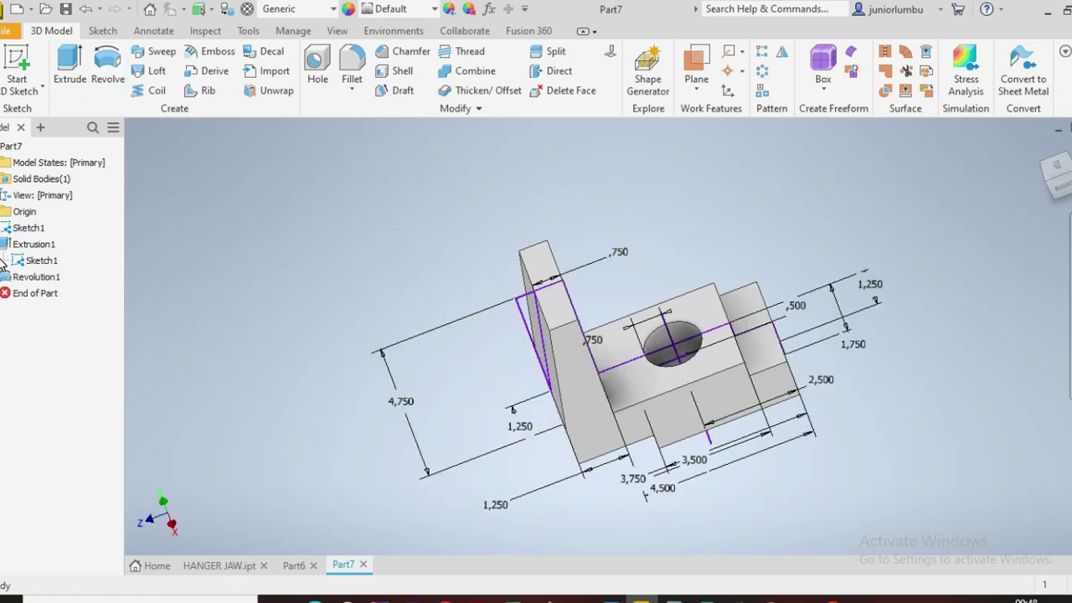
right_click(33, 260)
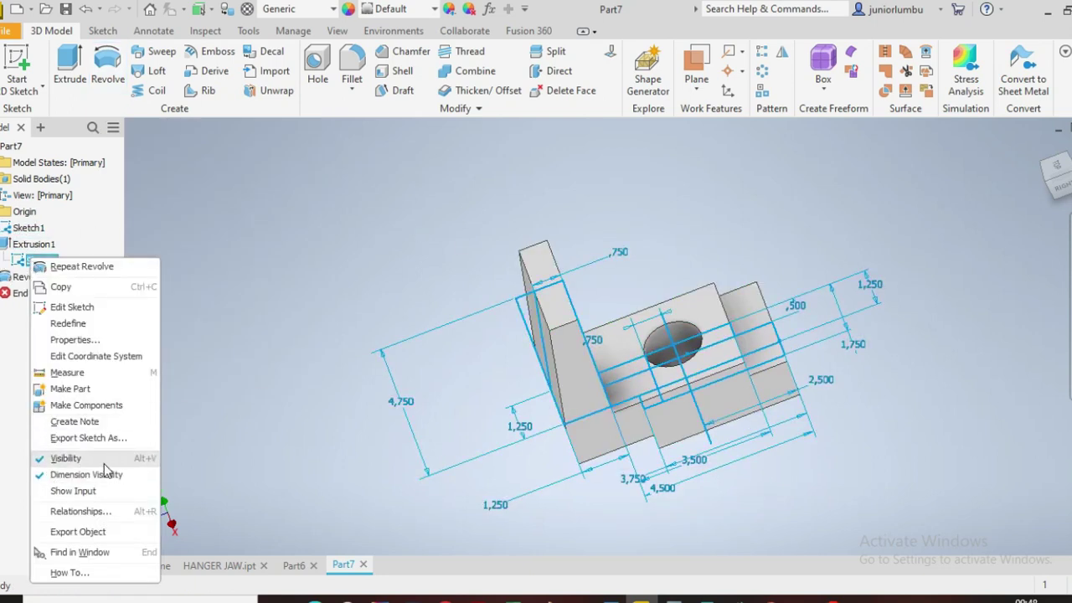
click(66, 461)
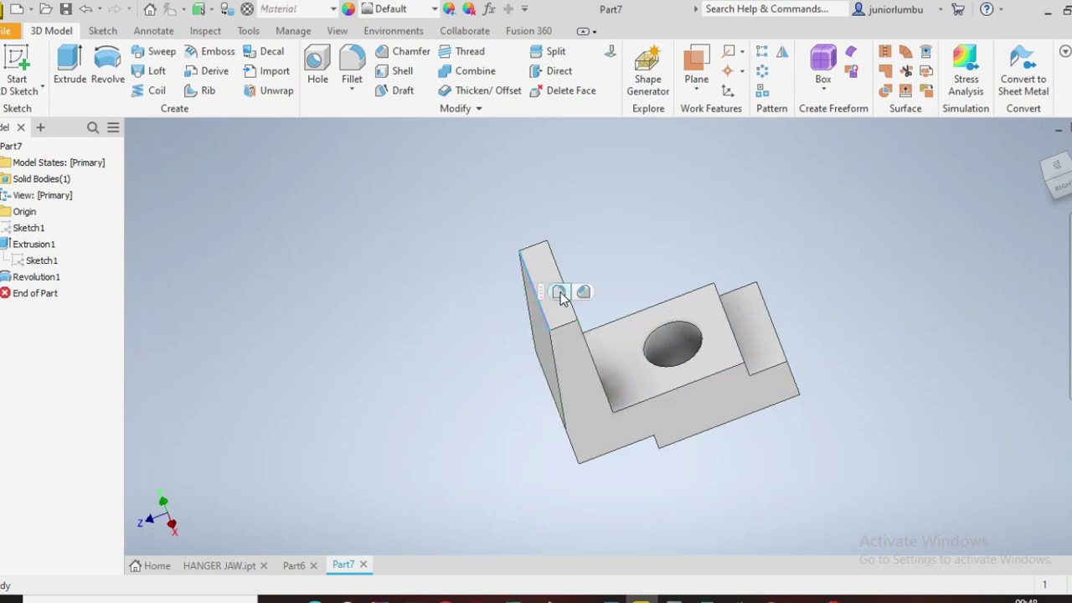
- Fillet the top outer edge of the tall upright, above its slanted face, with a 0.5 in radius
click(559, 292)
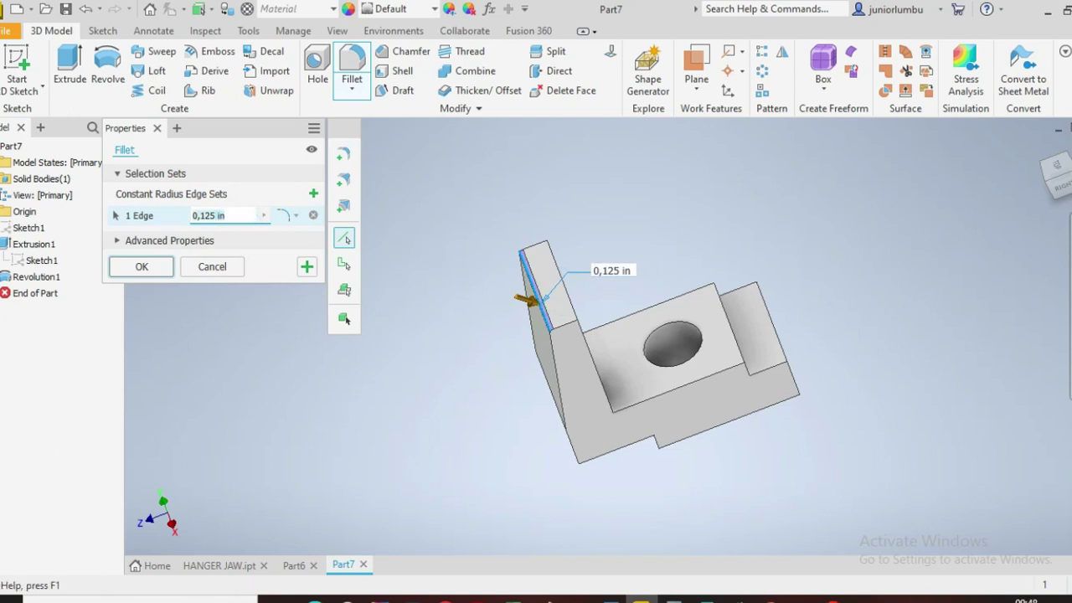
text(,5)
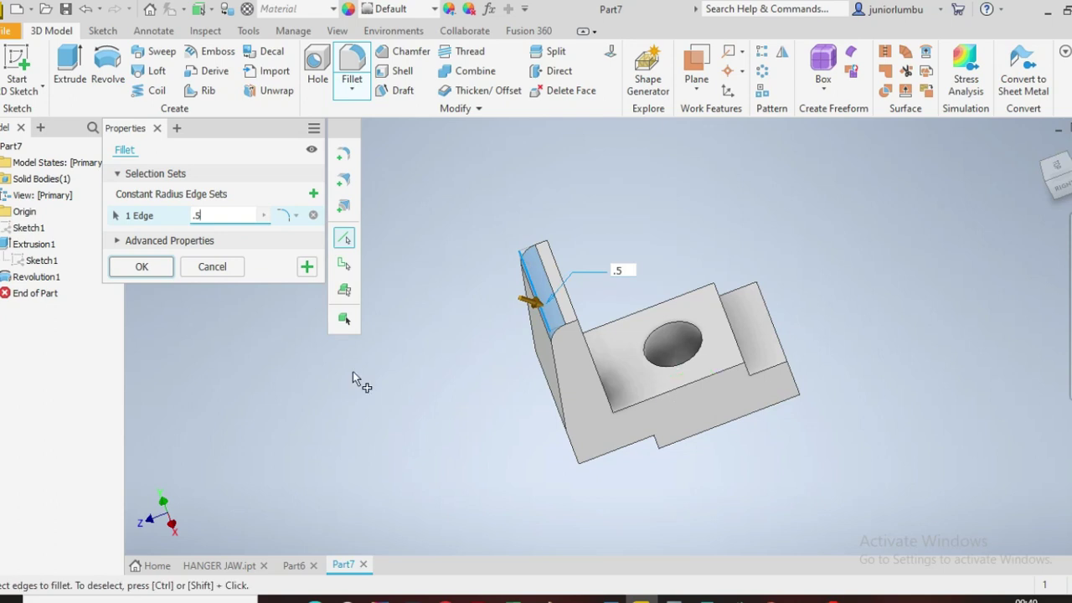
click(141, 266)
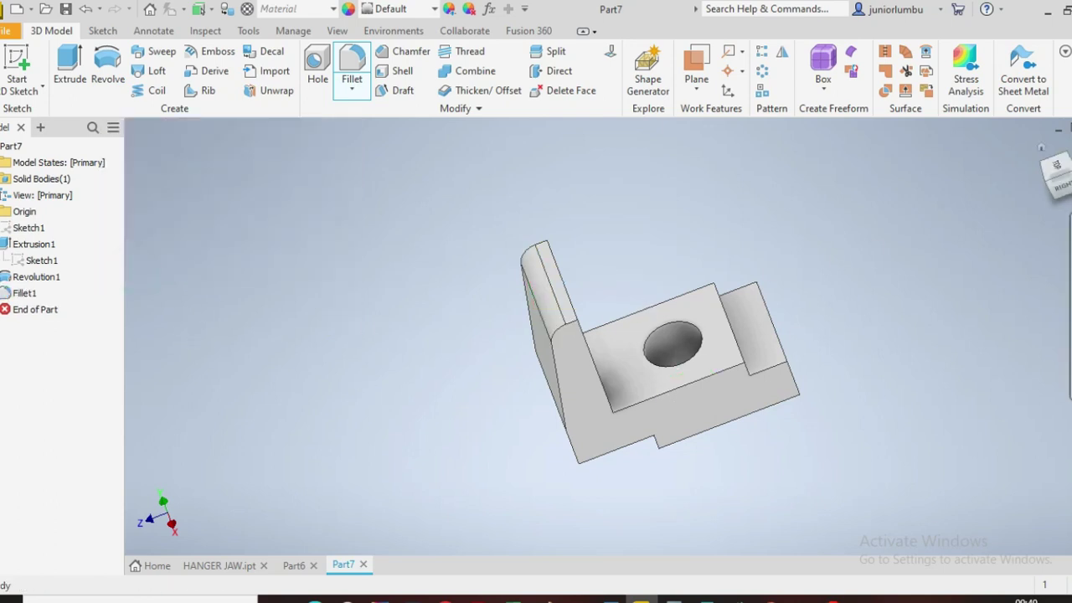
- Fillet the bottom outer corner edge beneath the tall upright with a 1.25 in radius
drag(1057, 188, 1064, 201)
click(564, 433)
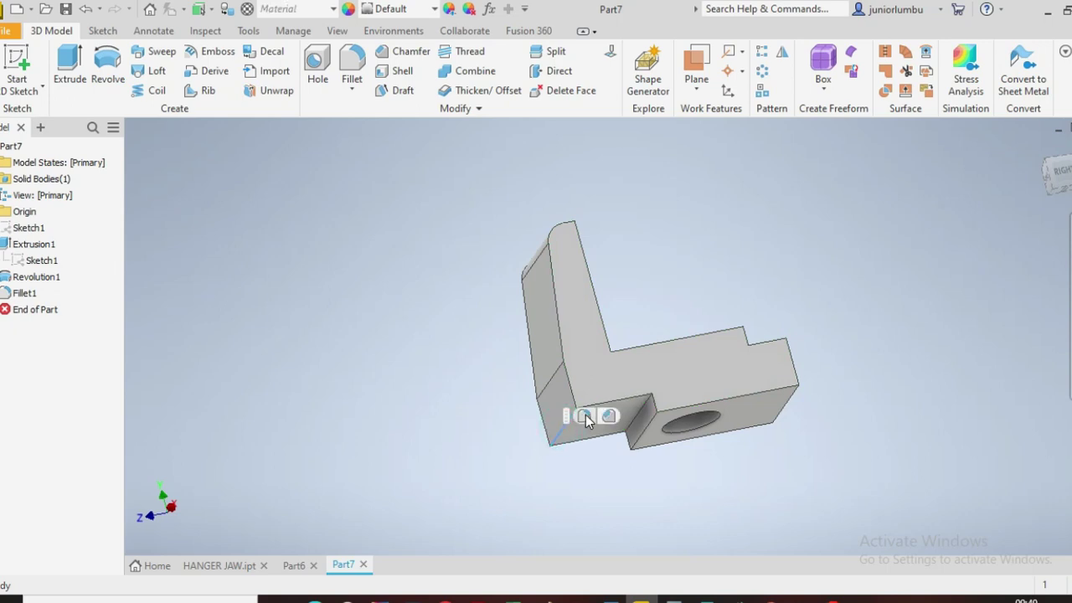
click(585, 416)
text(1)
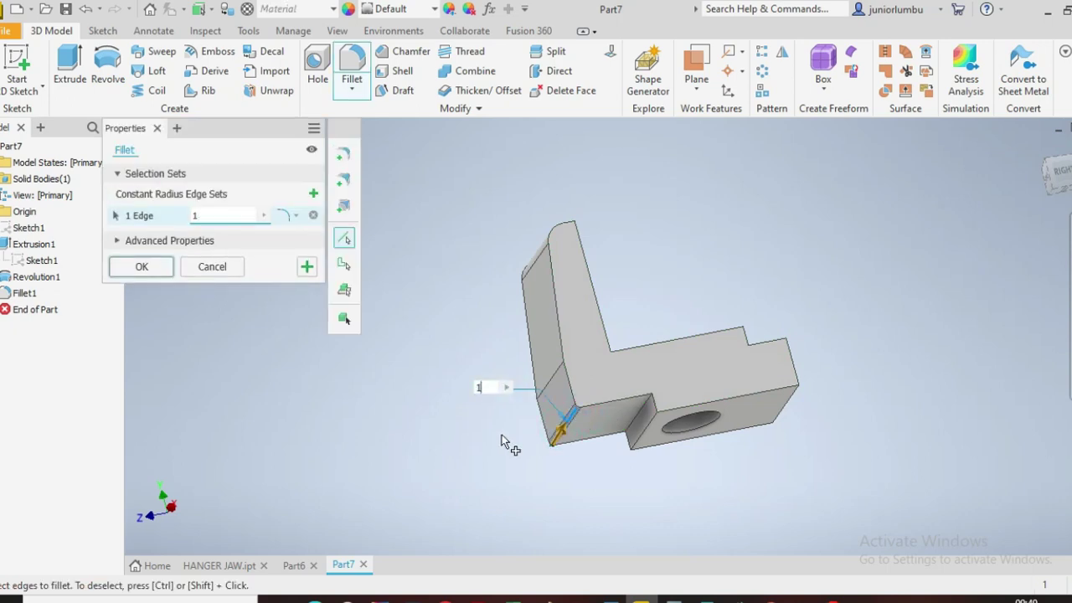
text(,)
text(25)
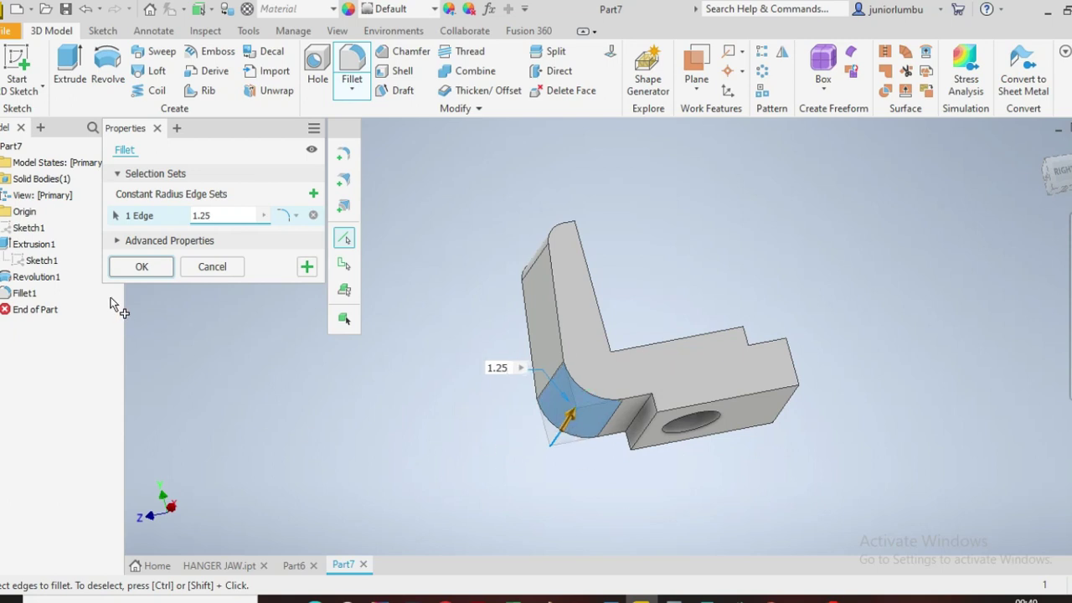
click(141, 268)
shift+middle_drag(645, 320, 650, 325)
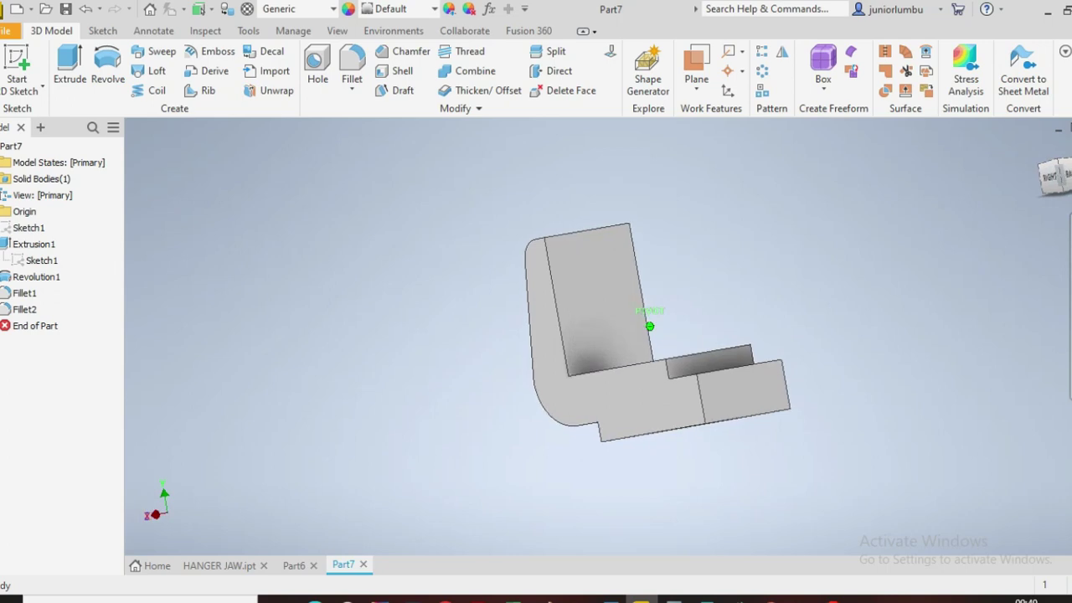
- Chamfer the bottom outer edge of the base's stepped end with a 0.75 in distance
click(737, 423)
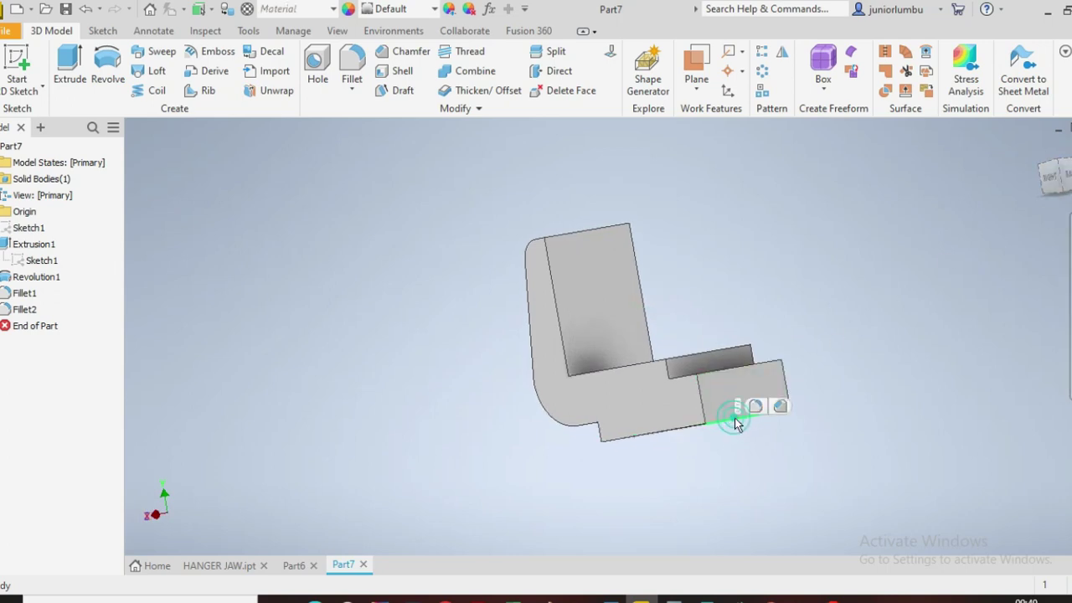
click(781, 407)
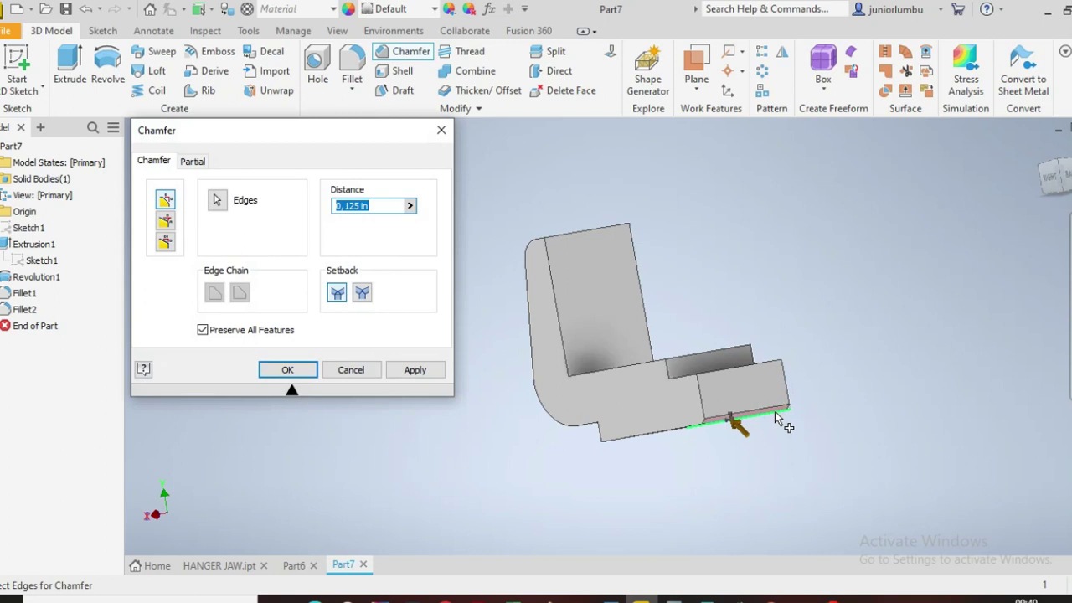
text(.75)
click(1051, 172)
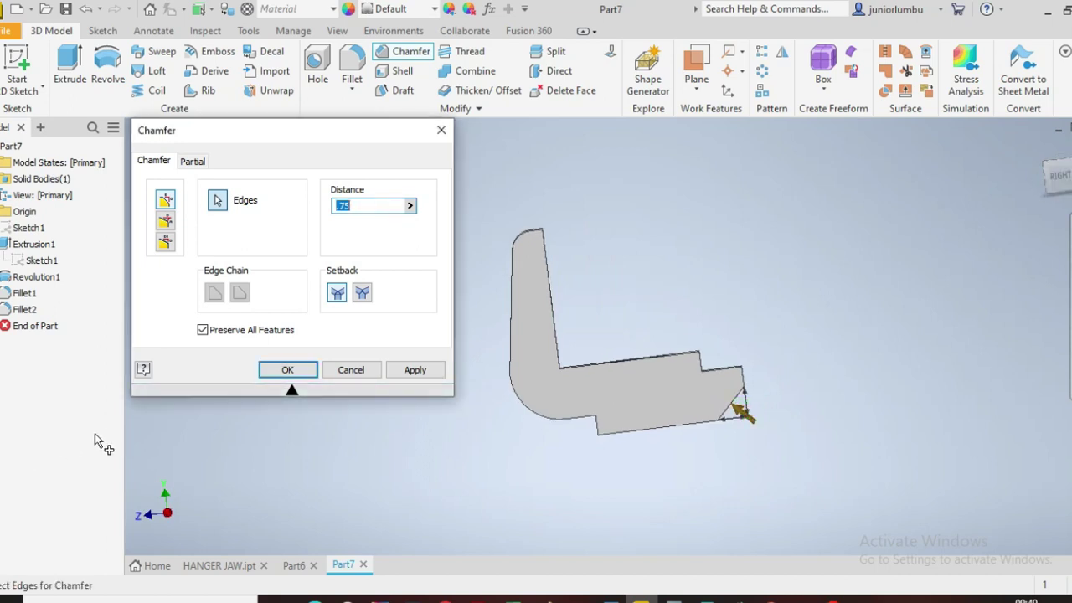
click(306, 371)
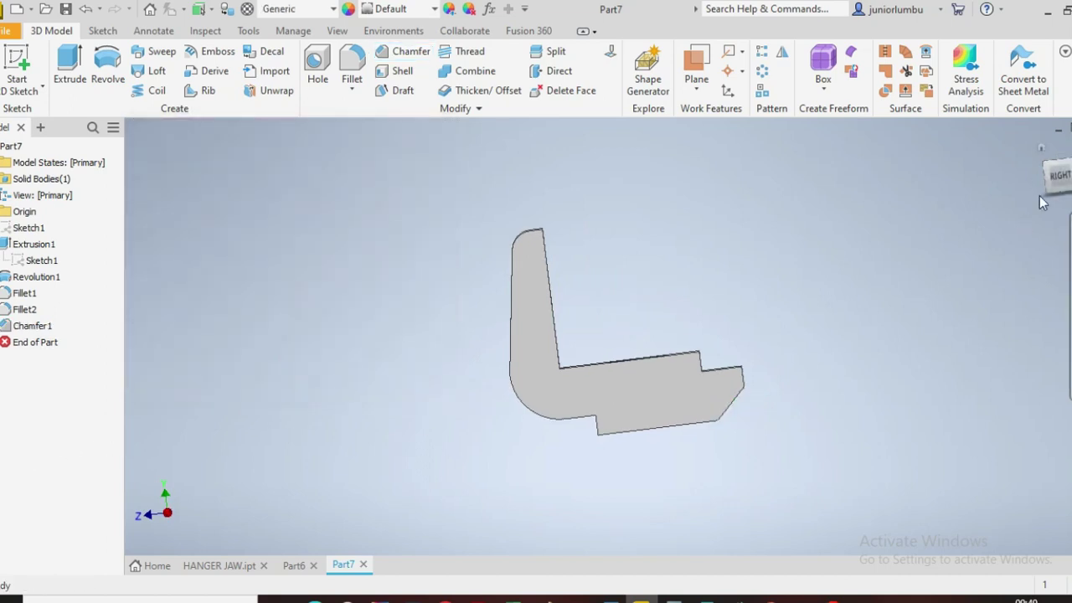
- Fillet the two short vertical corner edges of the raised step beside the hole with a 1.5 in radius
click(1057, 180)
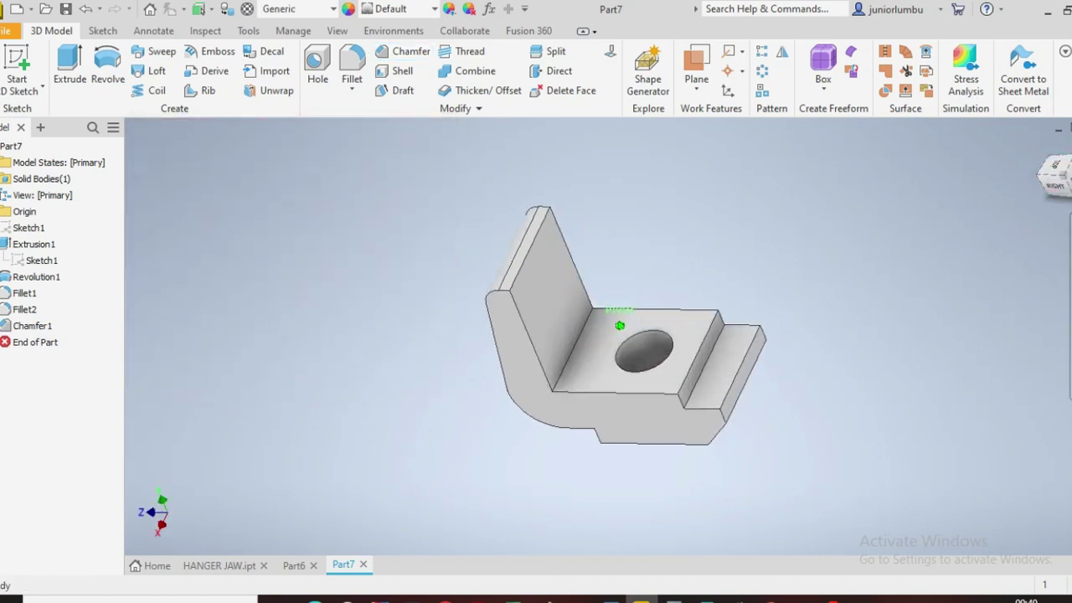
click(728, 316)
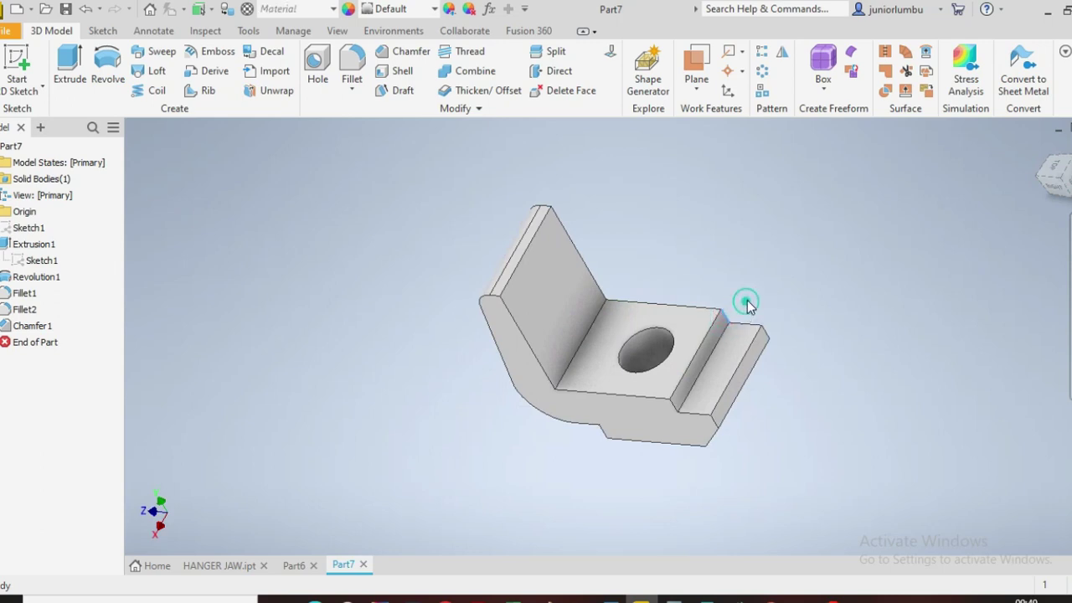
key(f)
click(676, 414)
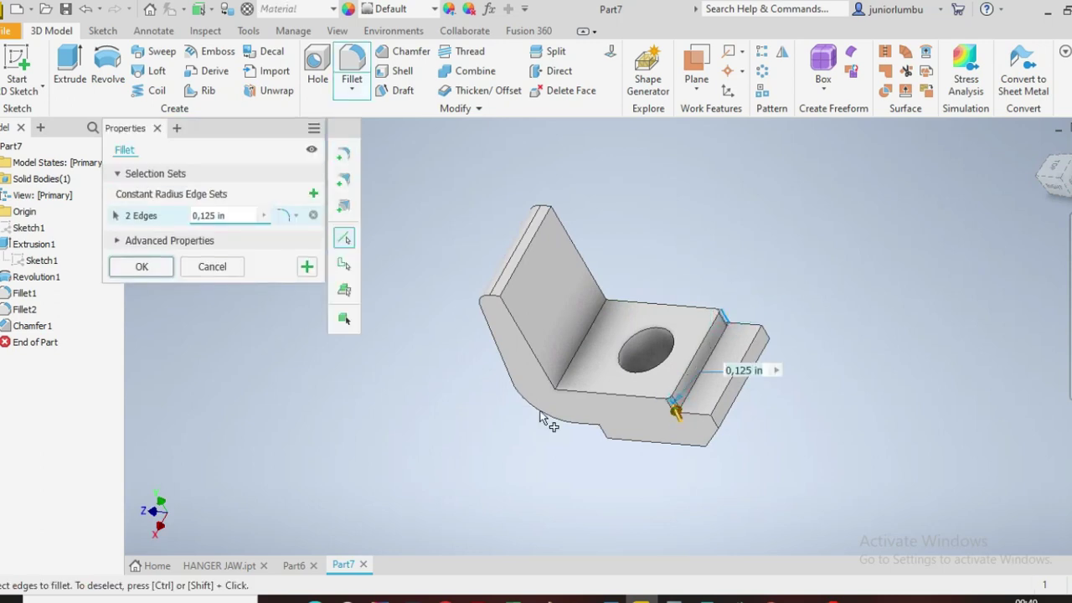
click(243, 217)
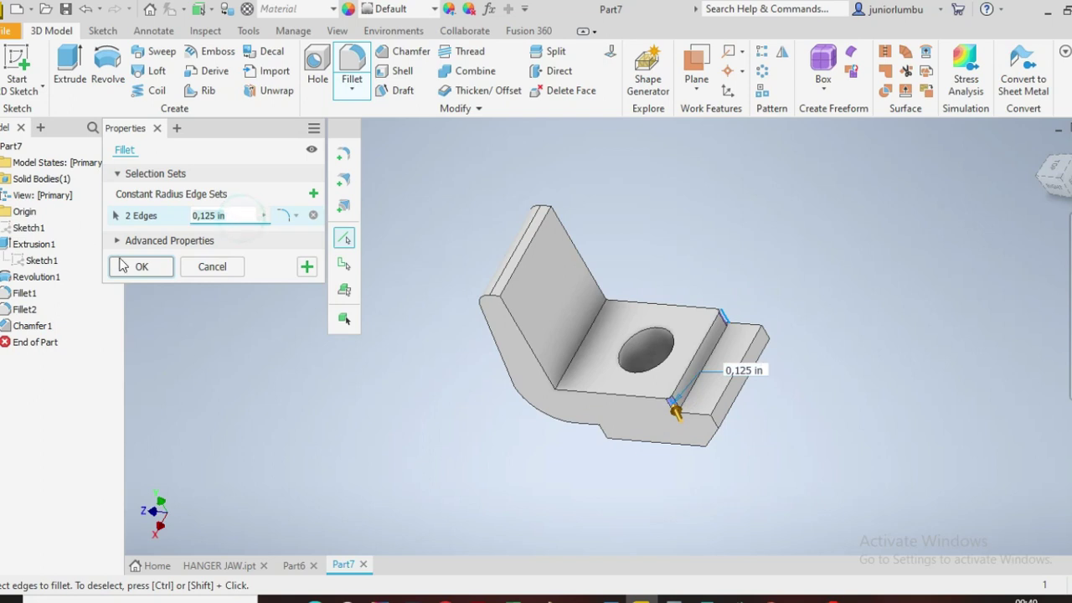
text(1,)
click(463, 363)
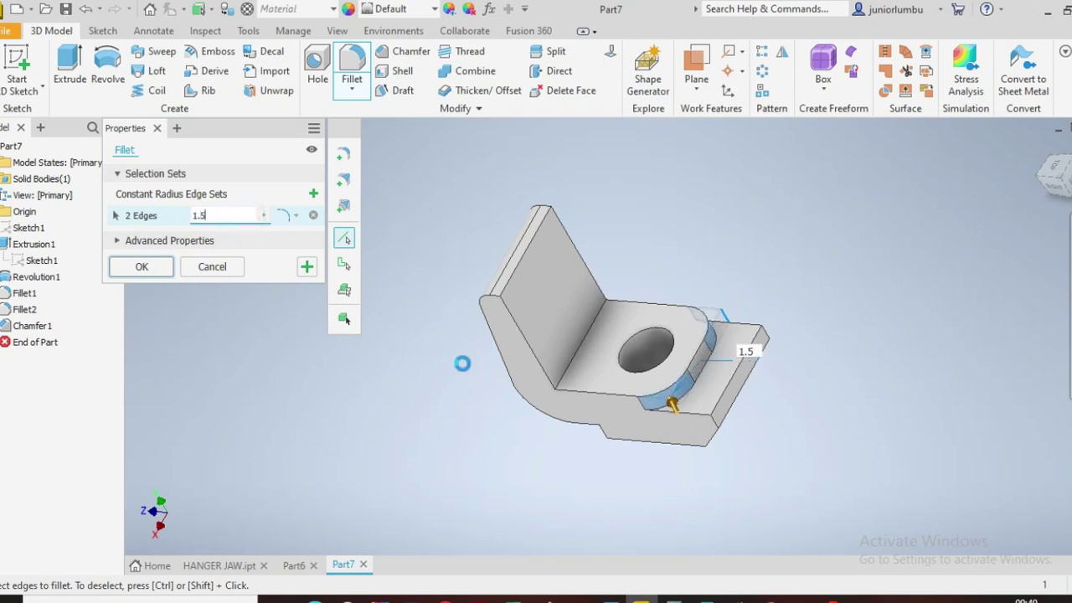
click(142, 267)
- Assign the Iron, Cast material to the part and view the finished model
mouse_move(1065, 191)
mouse_down()
mouse_move(1071, 169)
mouse_move(1060, 147)
mouse_move(1046, 177)
mouse_move(1071, 174)
mouse_move(1055, 172)
mouse_move(1048, 190)
mouse_move(1068, 163)
mouse_move(1052, 180)
mouse_up()
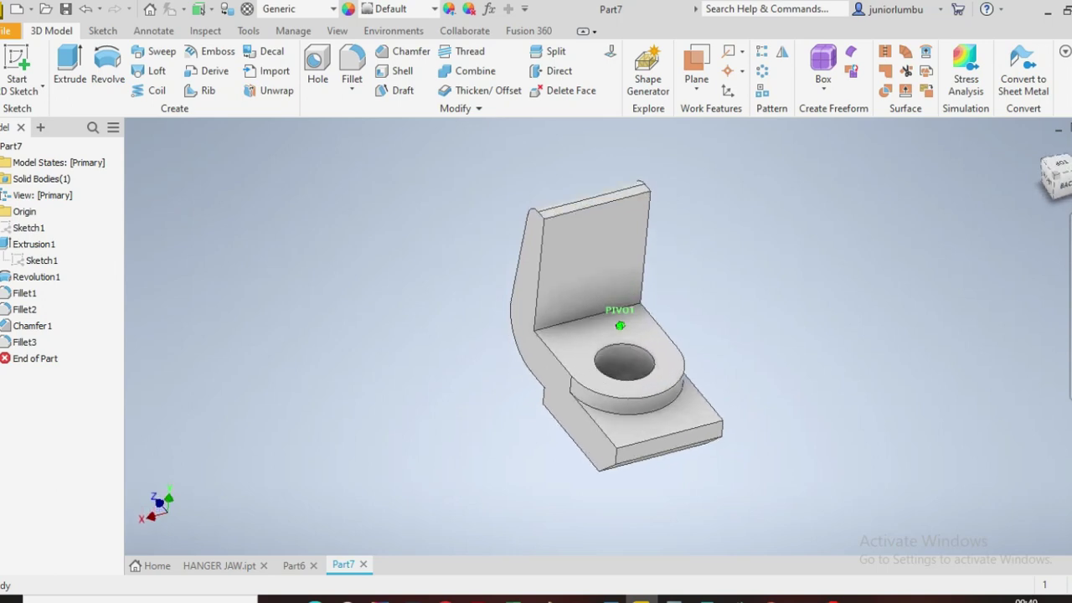
click(332, 11)
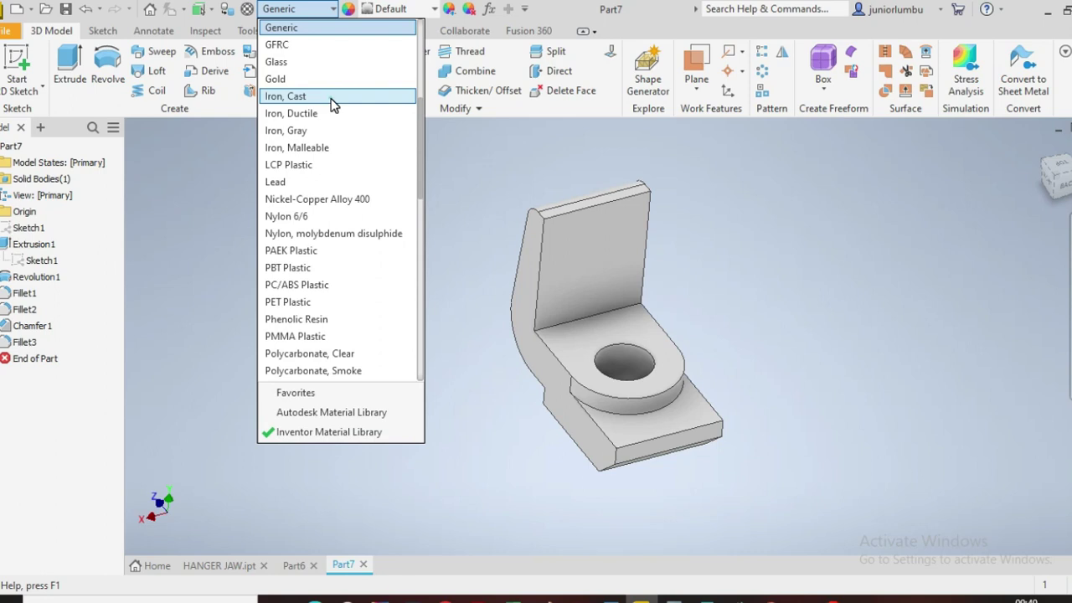
click(331, 99)
scroll(589, 265, down, 5)
scroll(589, 264, up, 4)
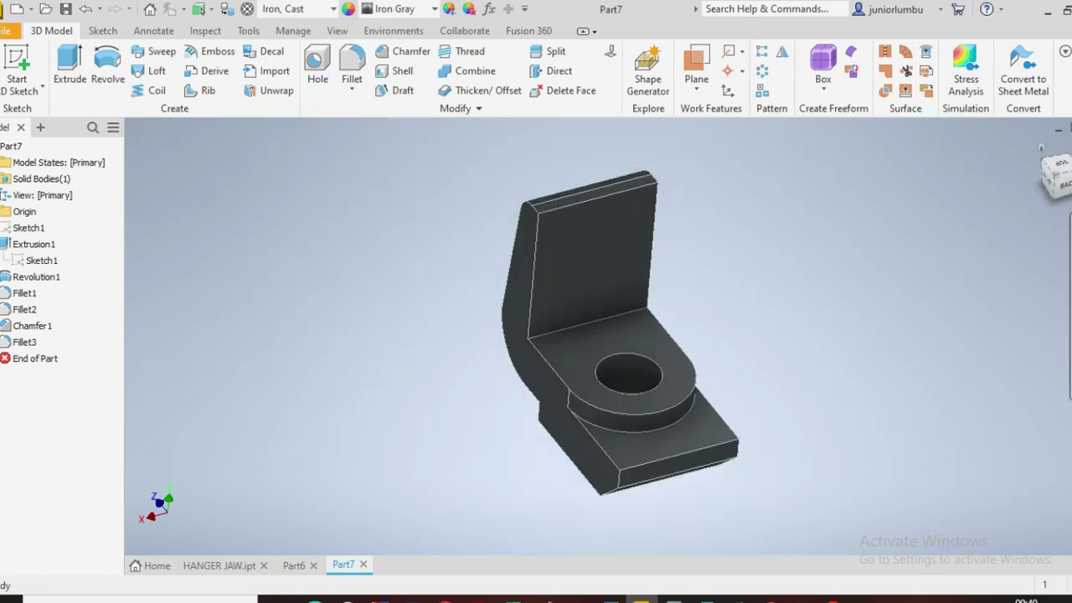
mouse_move(1059, 201)
mouse_down()
mouse_move(1042, 180)
mouse_move(1026, 209)
mouse_move(1038, 168)
mouse_move(1057, 189)
mouse_up()
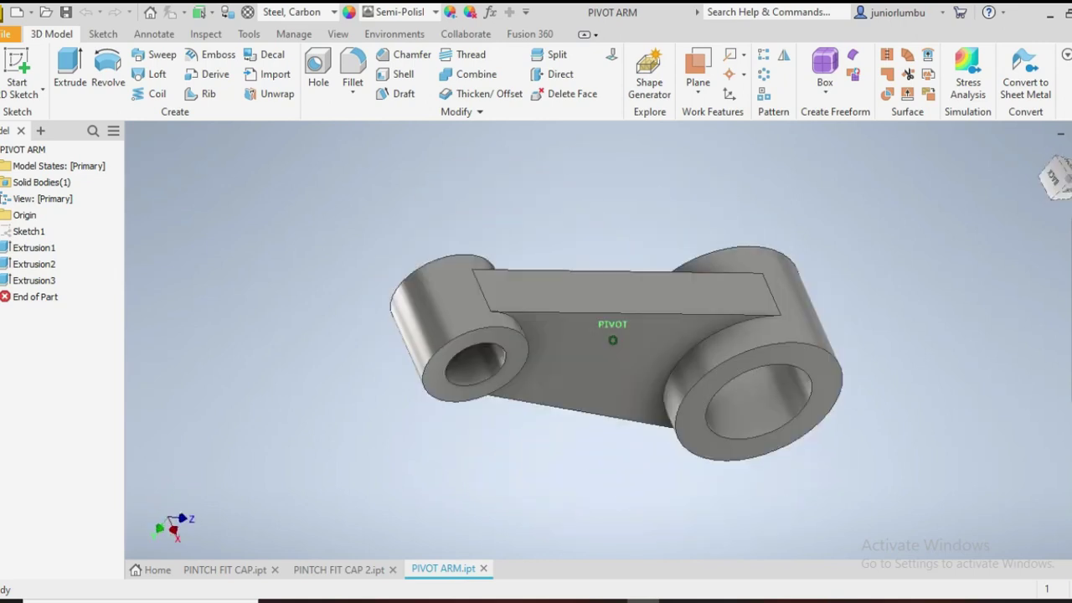
- Create a new part from the Standard (in).ipt template and start a circle sketch on the YZ plane
mouse_move(1057, 180)
mouse_down()
mouse_move(1043, 197)
mouse_move(1059, 180)
mouse_move(1047, 167)
mouse_move(1057, 186)
mouse_up()
shift+middle_drag(612, 340, 605, 374)
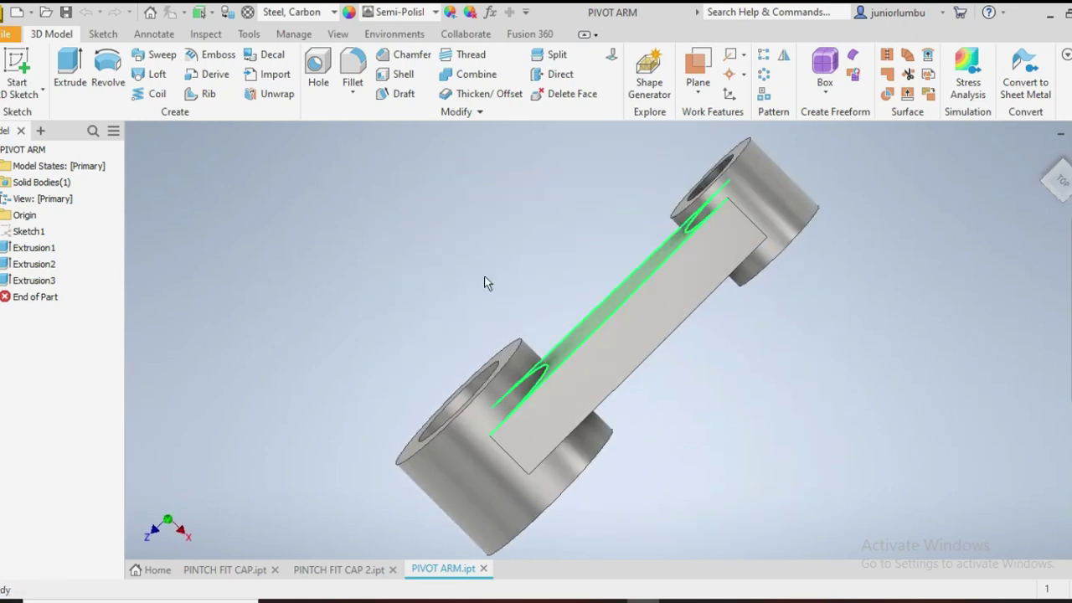
click(14, 13)
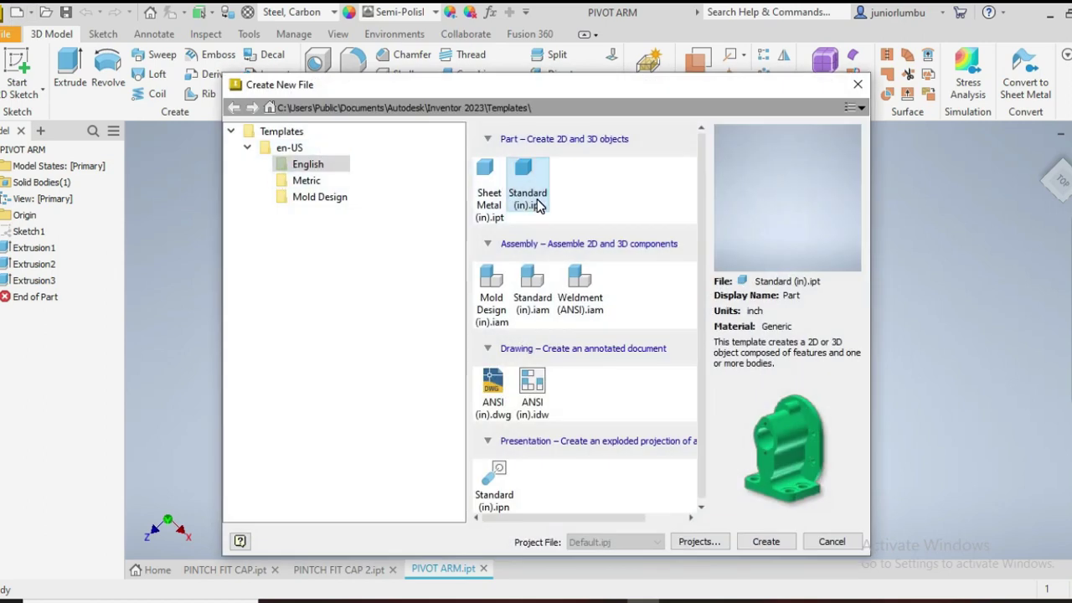
click(766, 542)
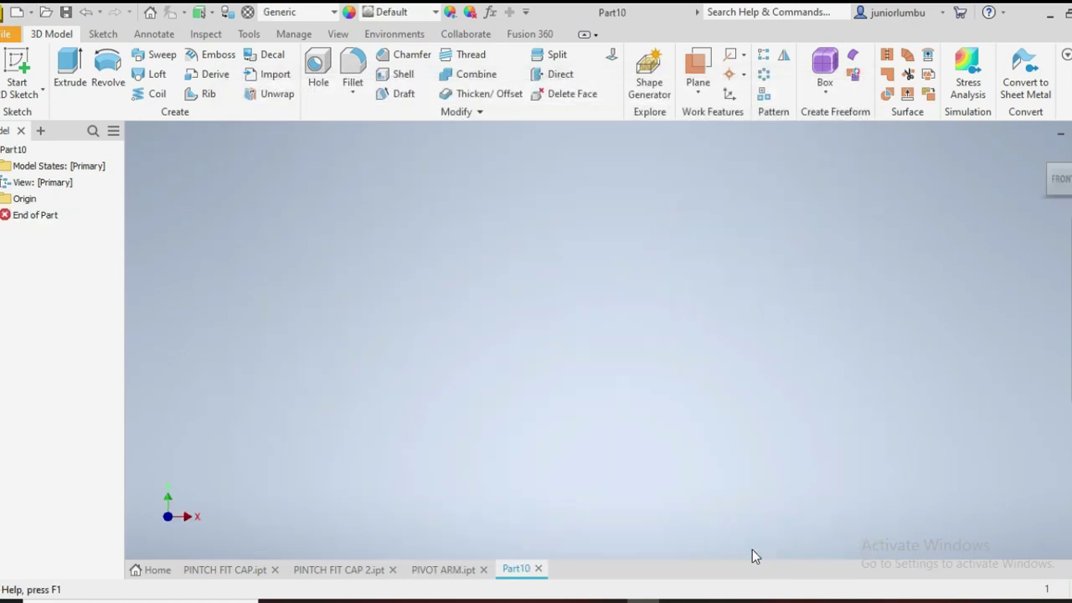
click(103, 33)
click(107, 63)
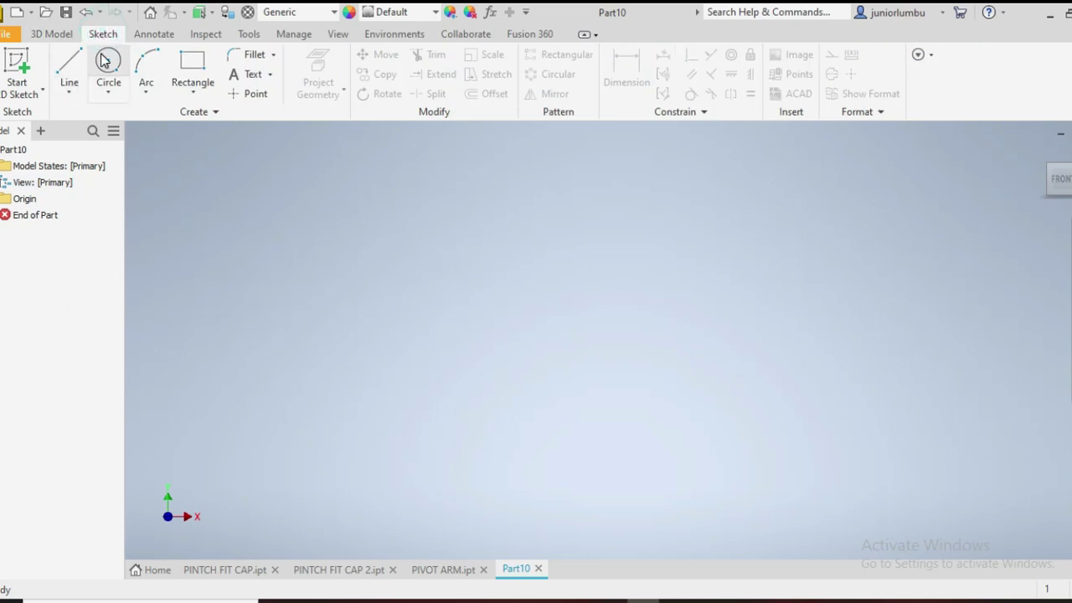
click(555, 335)
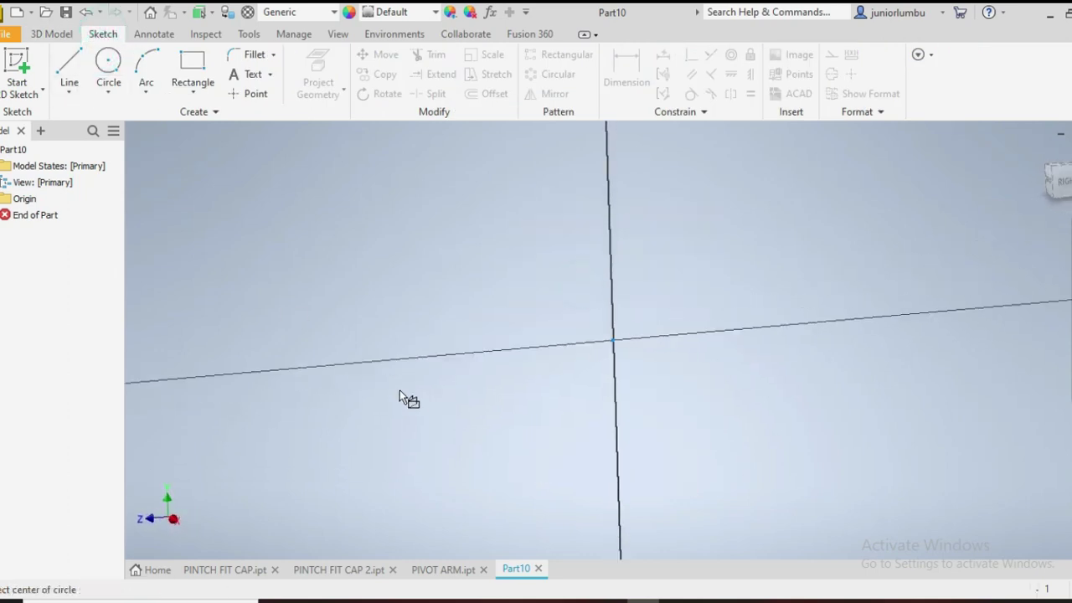
- Sketch two pairs of concentric circles on the horizontal axis, one on each side of the origin, with centres about 1.66 in apart
click(323, 341)
click(238, 238)
click(322, 340)
click(290, 285)
click(855, 340)
click(797, 241)
click(855, 340)
click(832, 283)
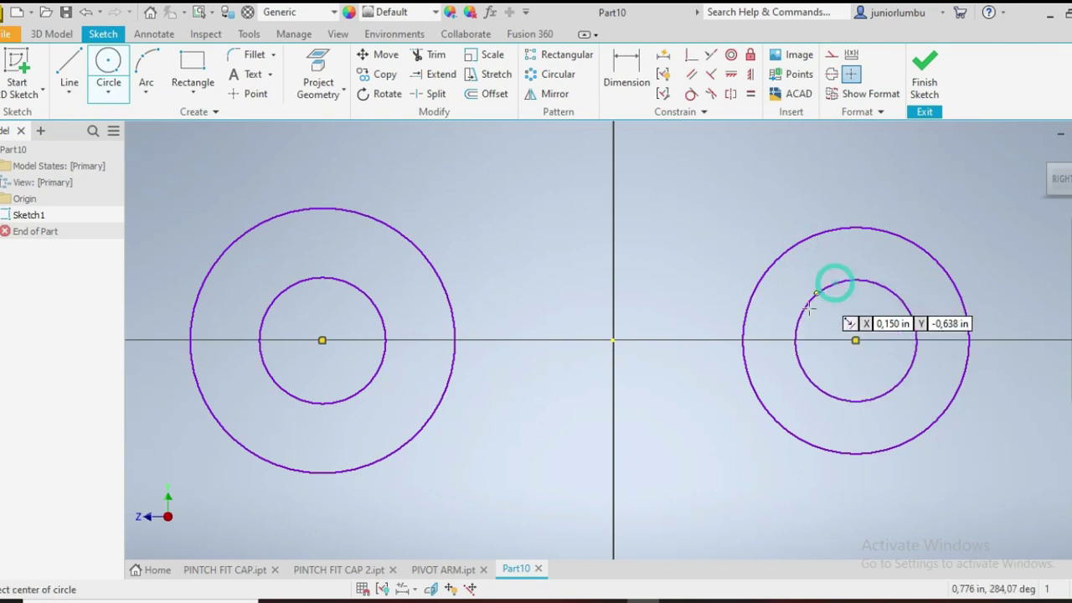
- Dimension the horizontal distance between the centres of the two circle pairs to 5.25 in
click(640, 69)
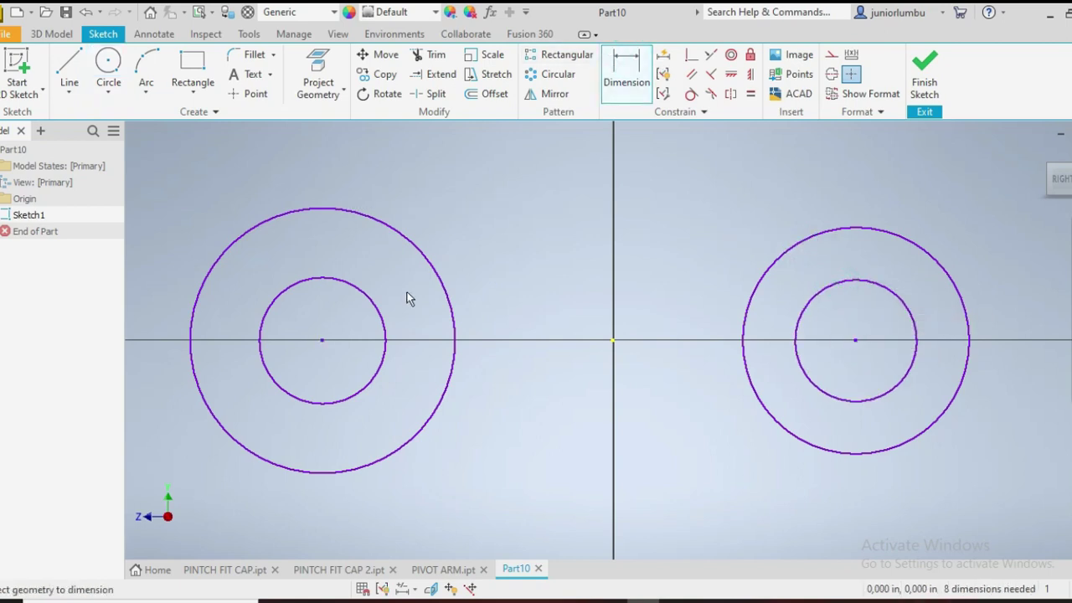
click(323, 340)
click(694, 472)
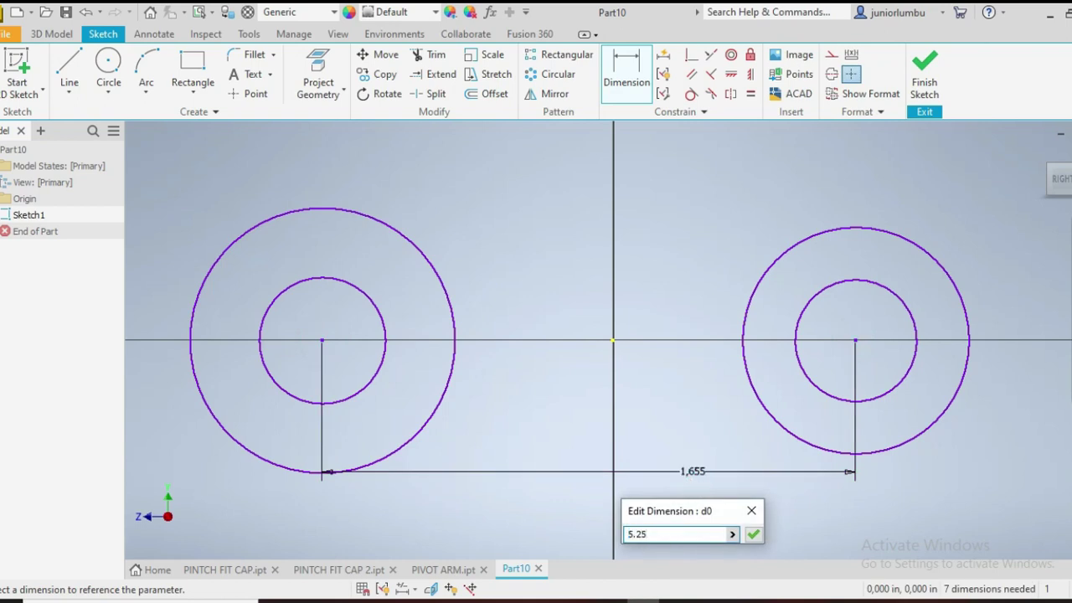
key(Return)
scroll(692, 484, down, 5)
scroll(697, 529, up, 3)
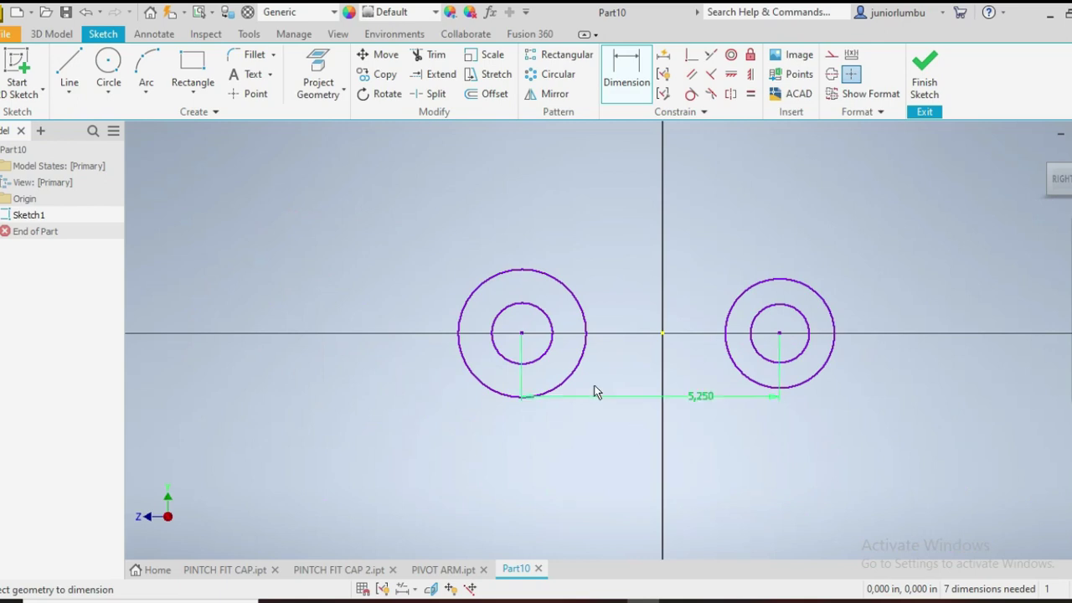
- Set the left circle pair's diameters to 2.75 in for the outer and 1.75 in for the inner circle
click(577, 293)
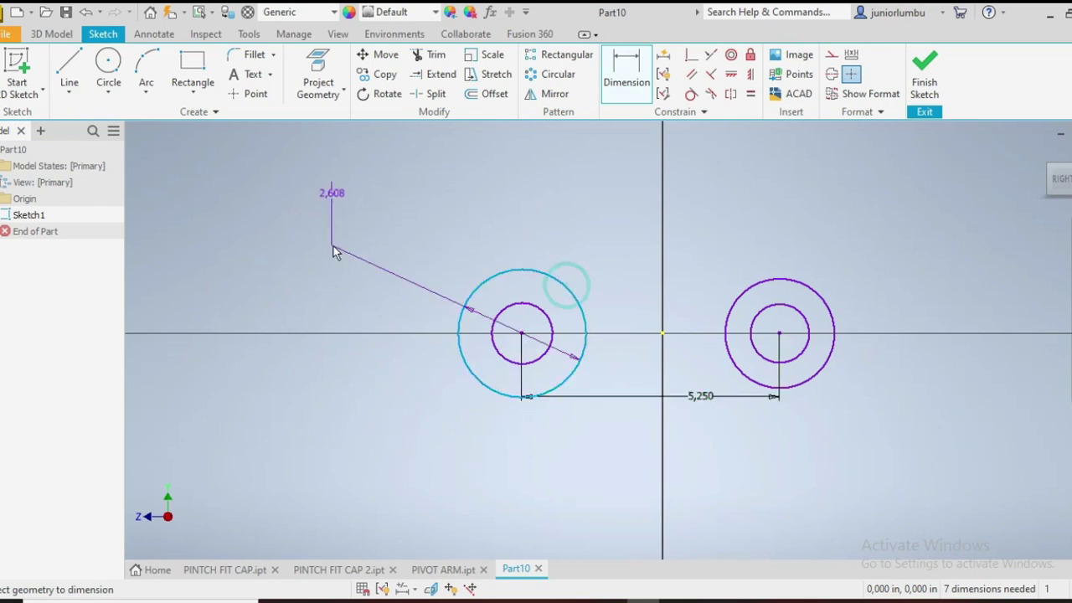
click(333, 250)
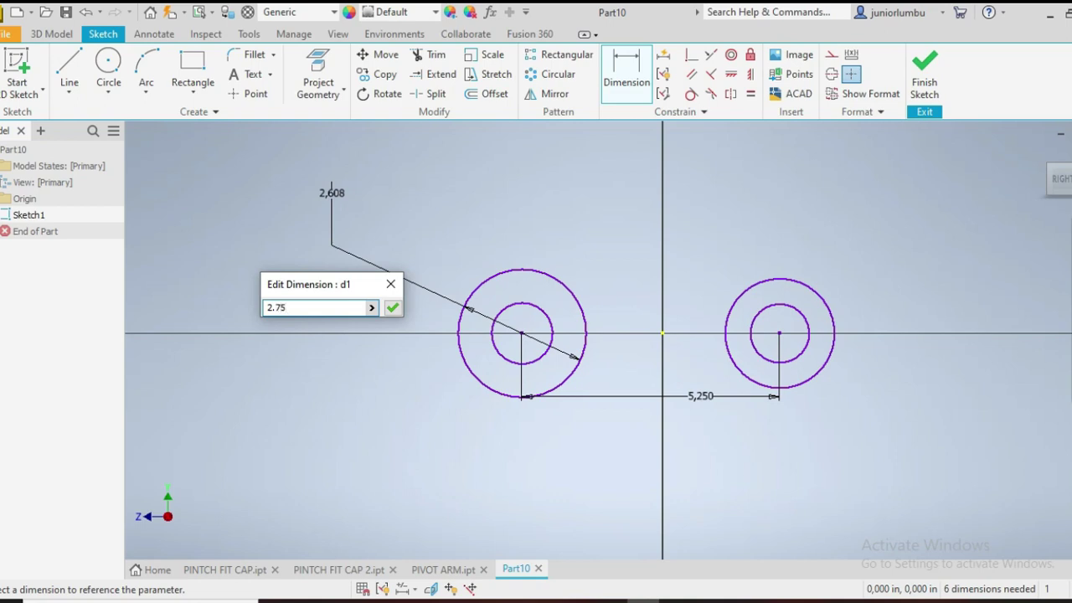
key(Return)
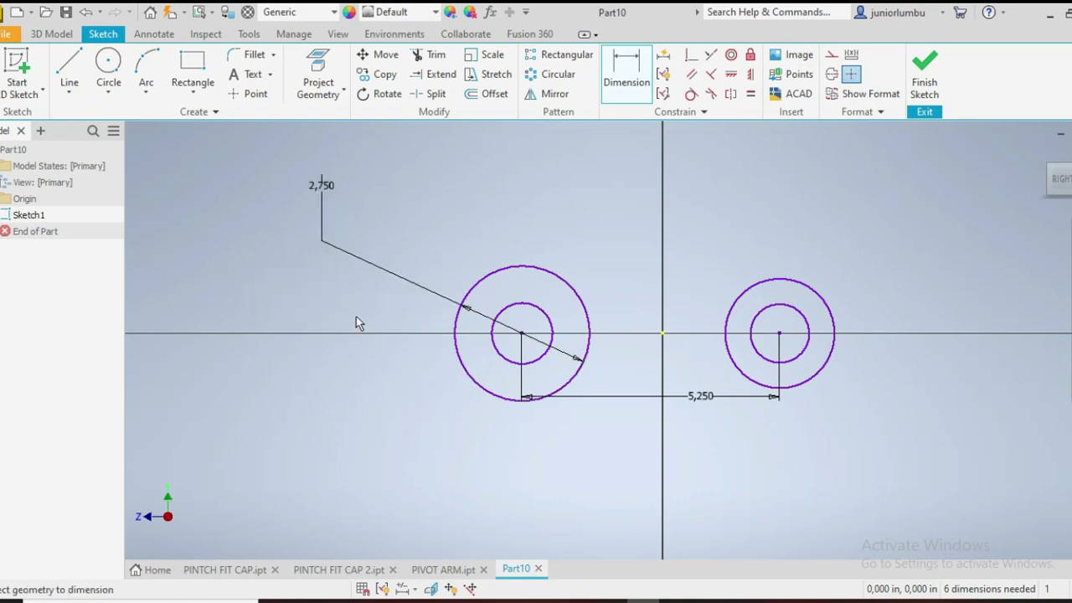
click(503, 311)
click(304, 375)
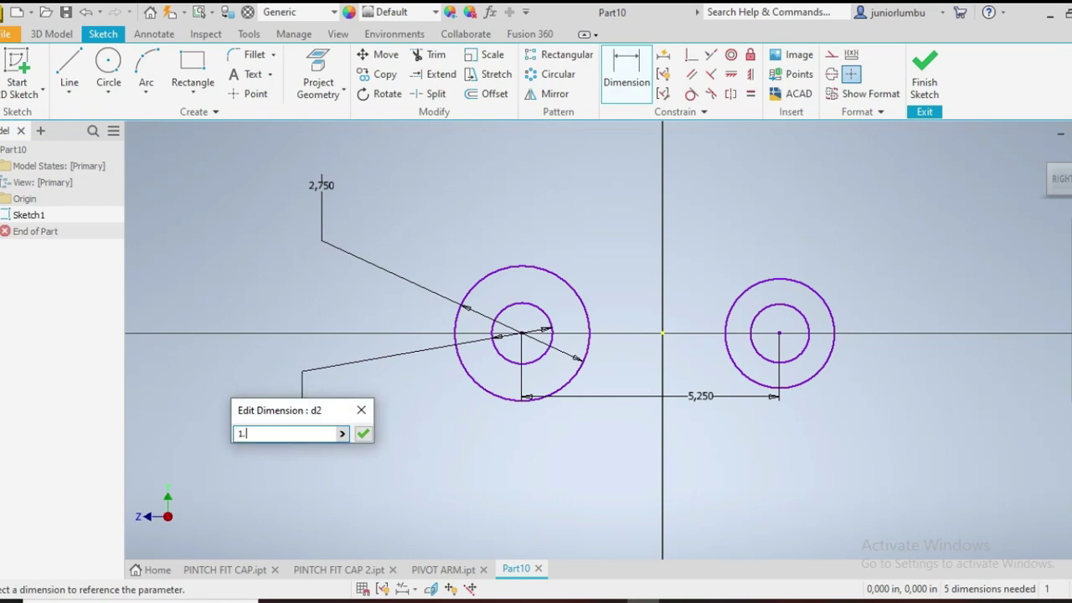
key(Return)
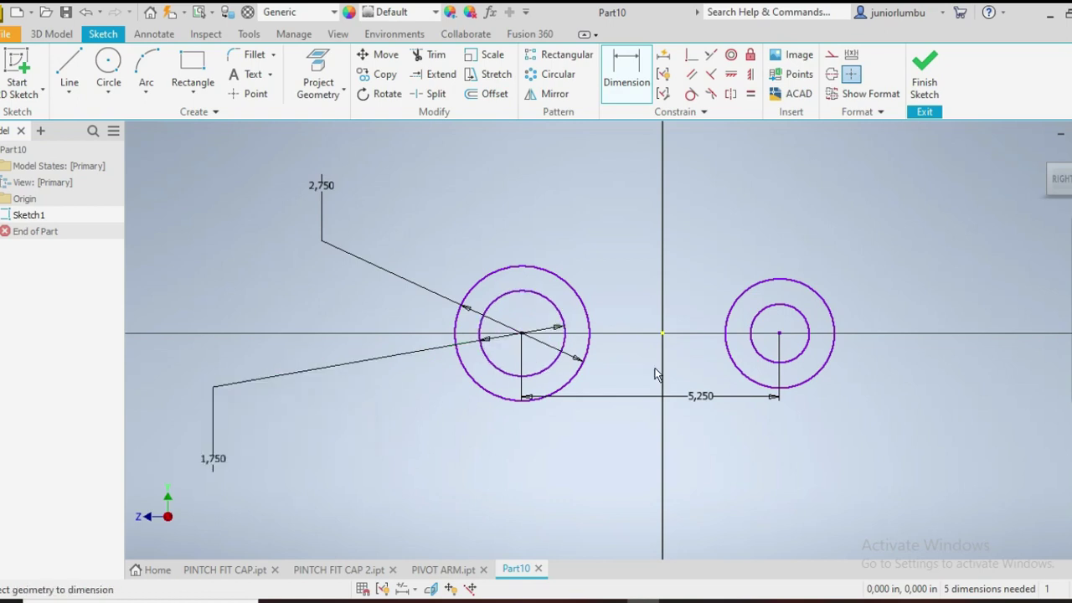
- Set the right circle pair's diameters to 1.75 in for the outer and 1 in for the inner circle
click(826, 299)
click(872, 254)
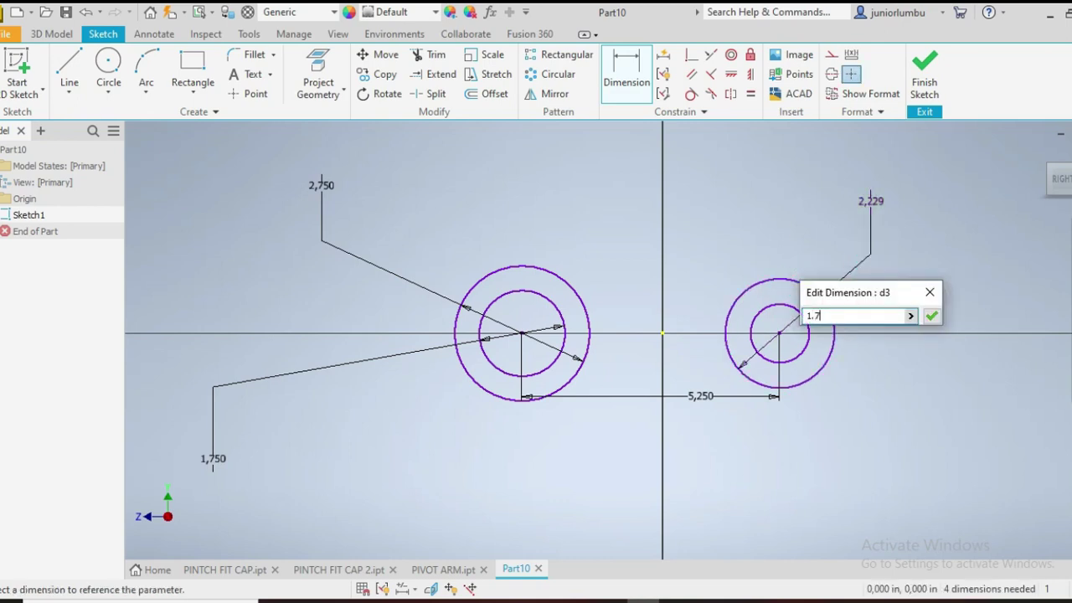
text(1.75)
key(Return)
click(773, 306)
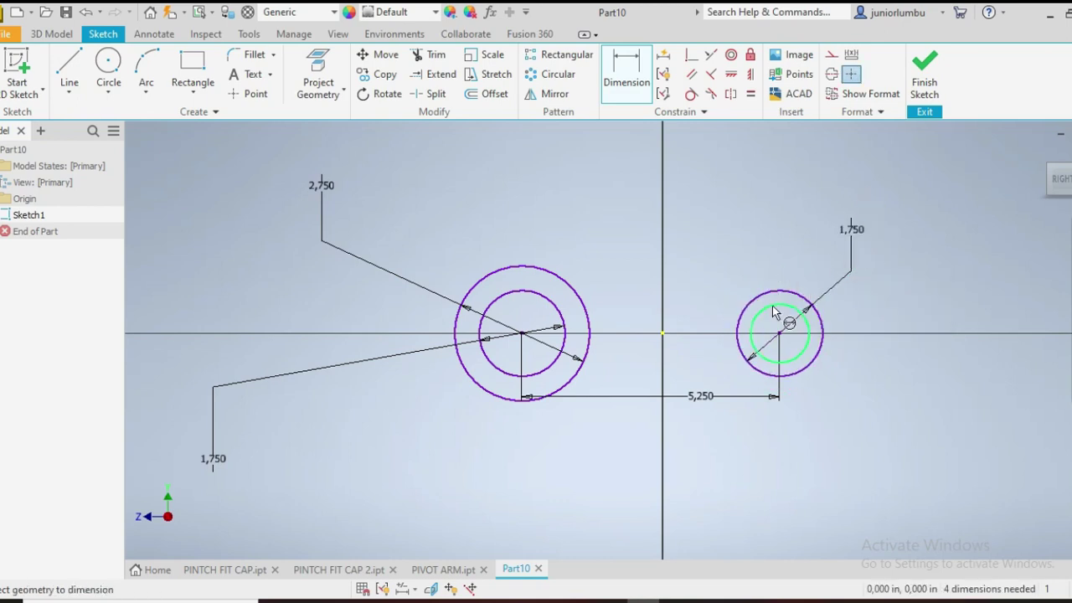
click(734, 251)
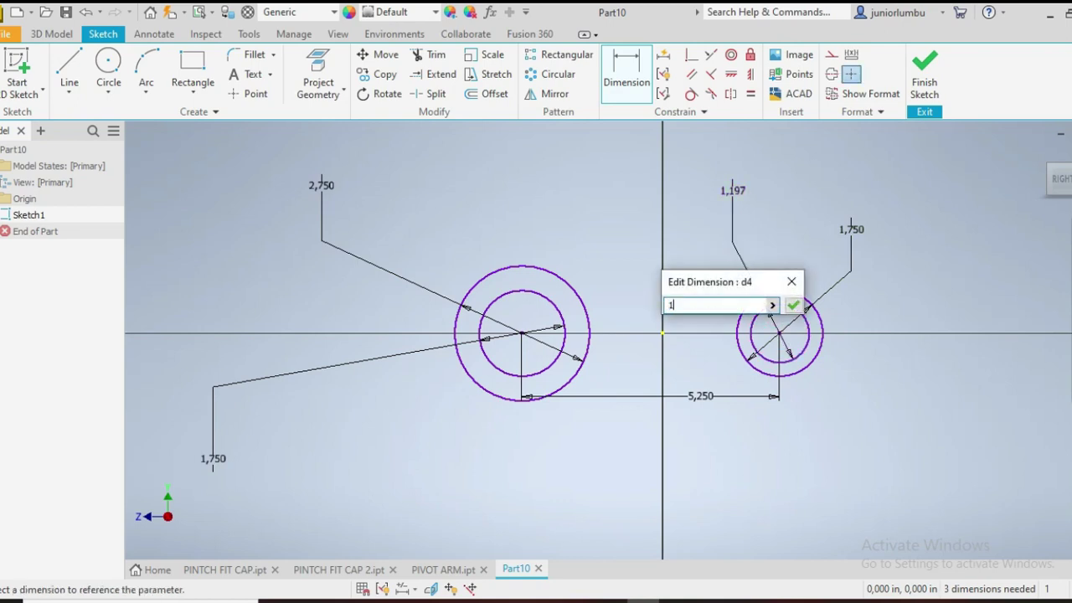
key(Return)
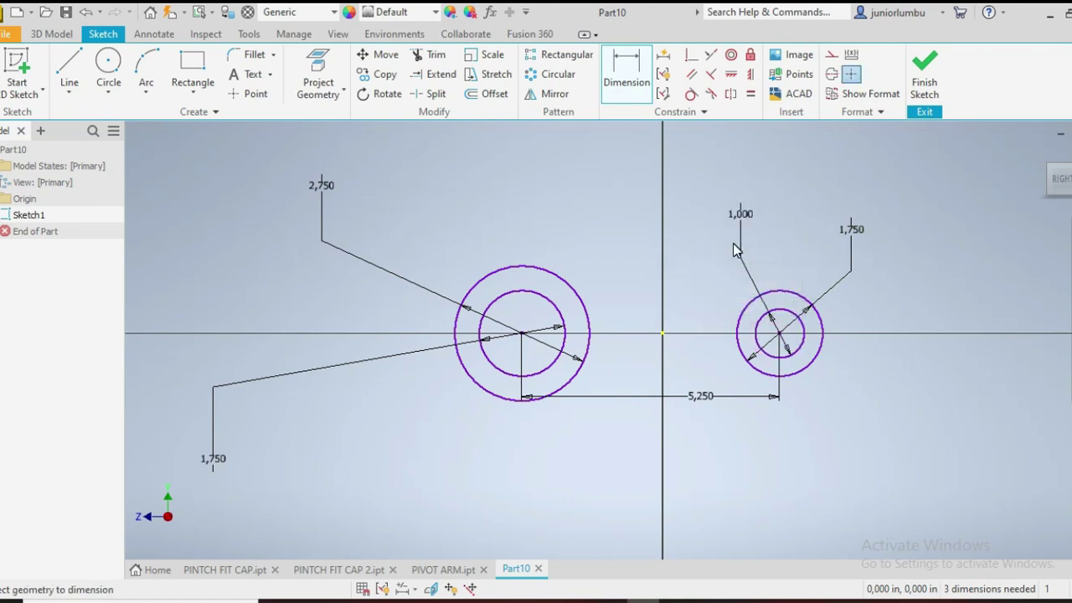
- Draw two lines joining the outer circles, one across their tops and one across their bottoms
click(70, 71)
drag(511, 264, 782, 301)
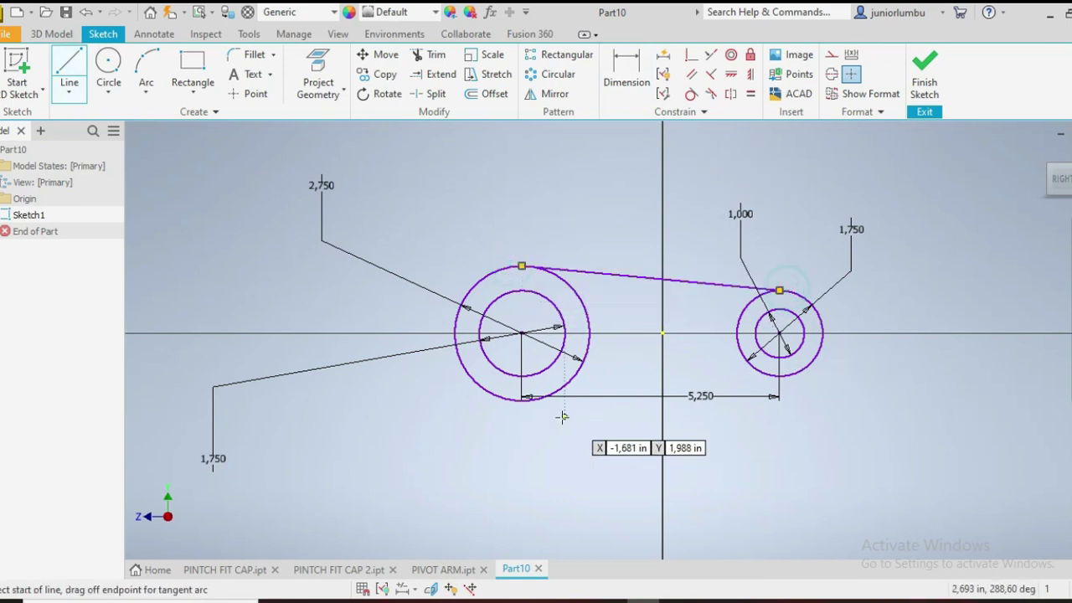
click(522, 402)
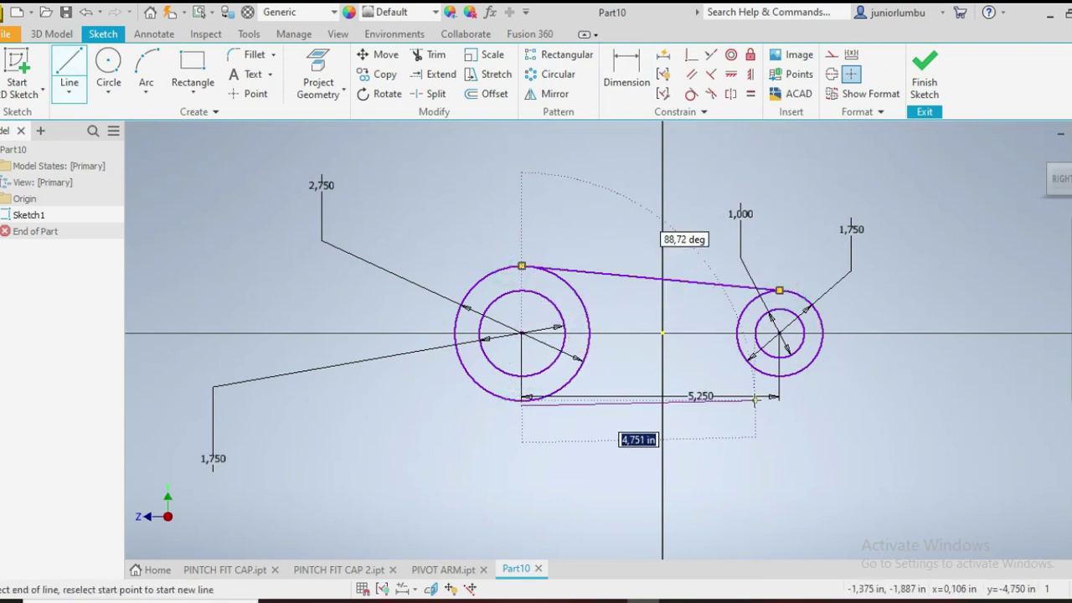
click(783, 376)
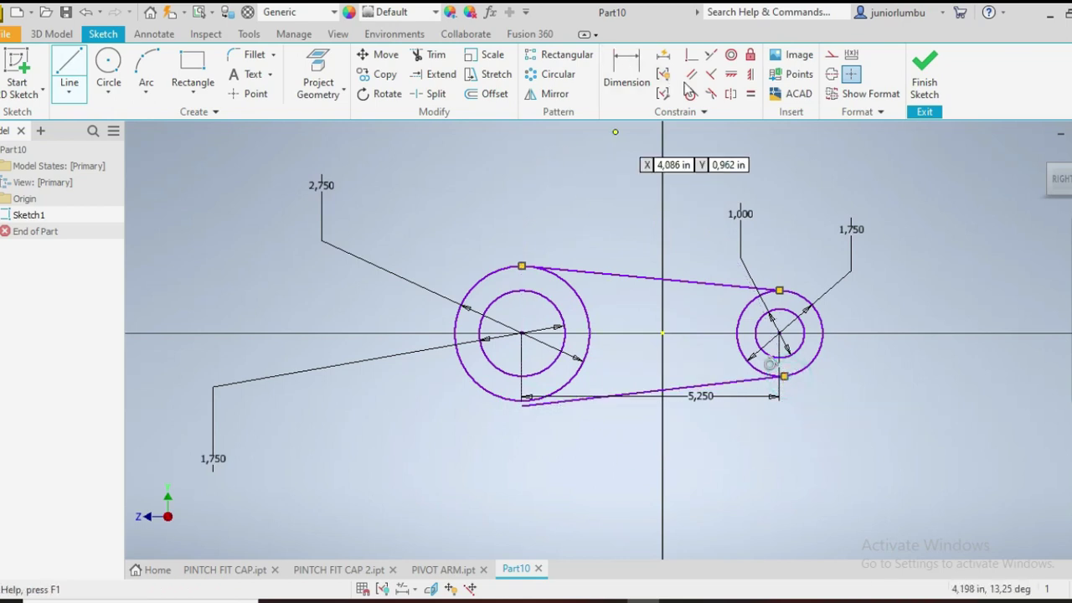
- Make the lower connecting line tangent to the 2.75 in circle
click(690, 92)
click(535, 404)
click(499, 399)
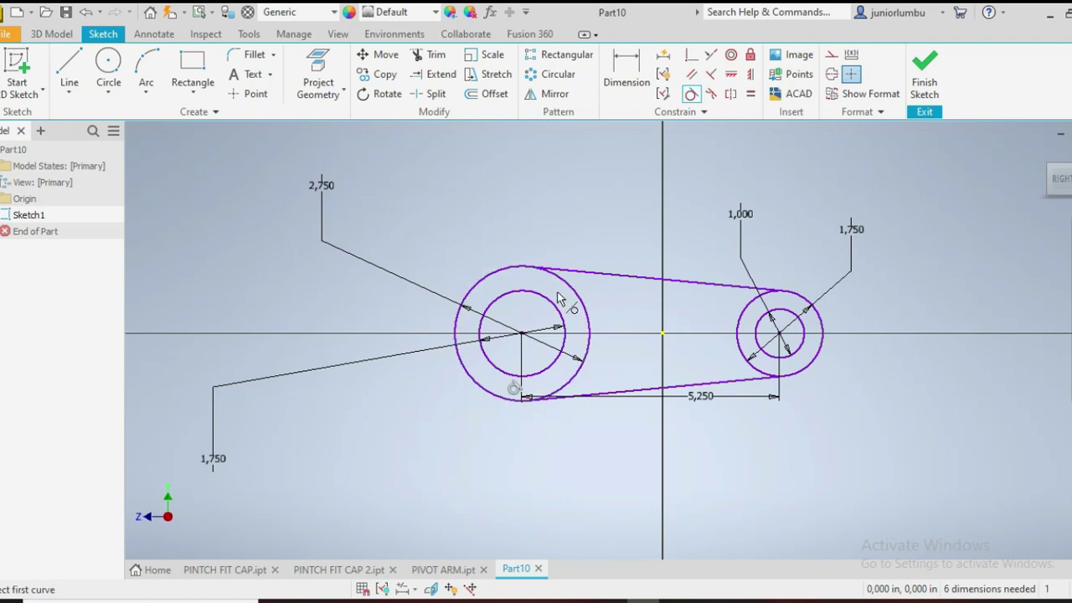
- Make the upper connecting line tangent to both outer circles, and try to make the lower line tangent to the right outer circle
click(576, 271)
click(582, 292)
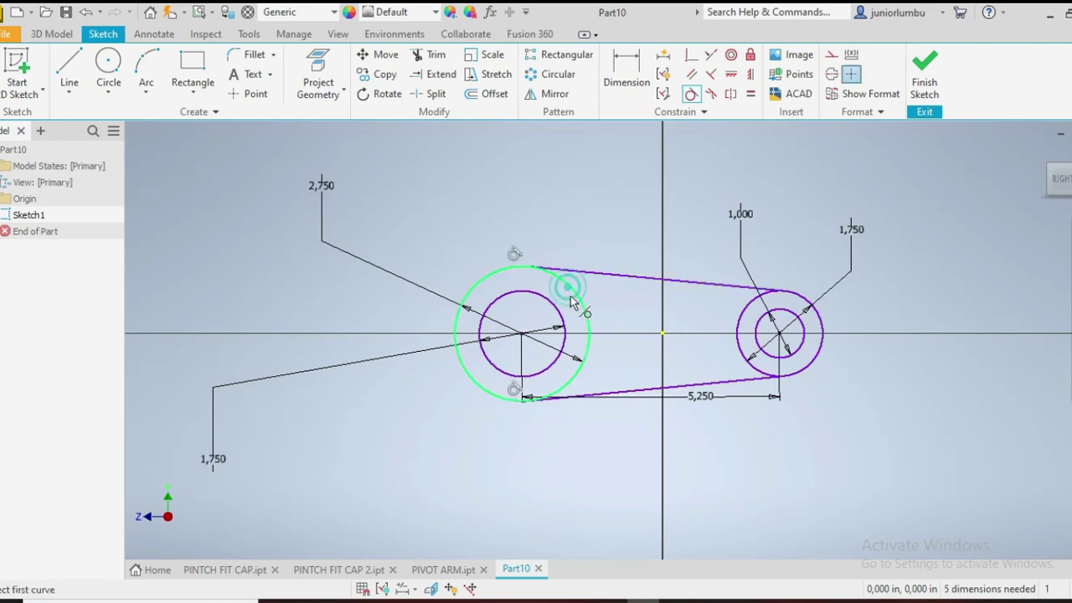
click(742, 287)
click(744, 356)
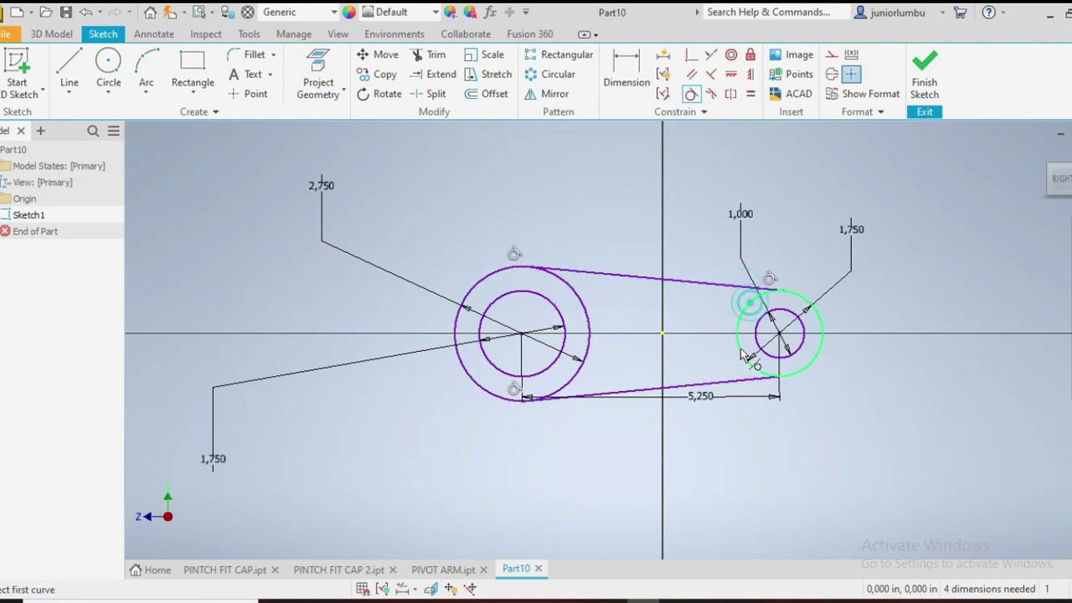
click(753, 379)
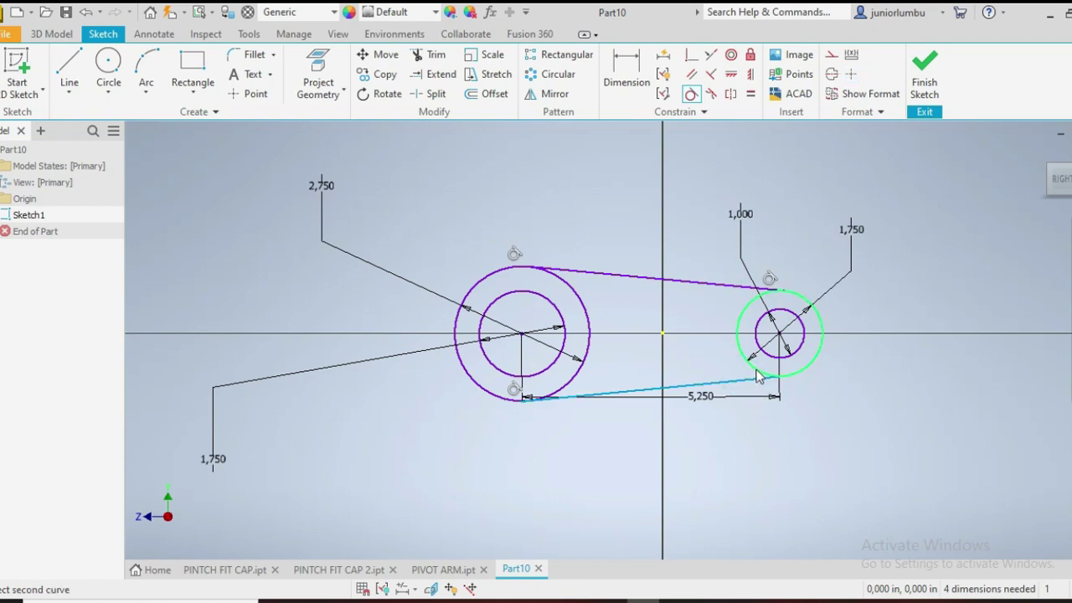
click(756, 377)
click(341, 158)
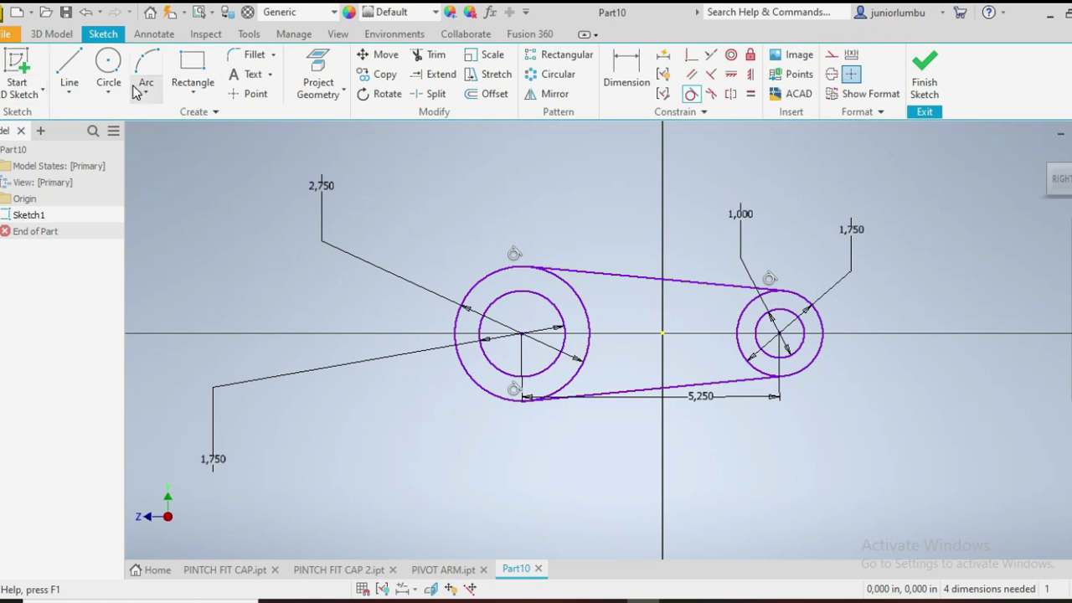
- Extrude the ring between the 1 in and 1.75 in circles at the right end symmetrically by 1.5 in
click(64, 36)
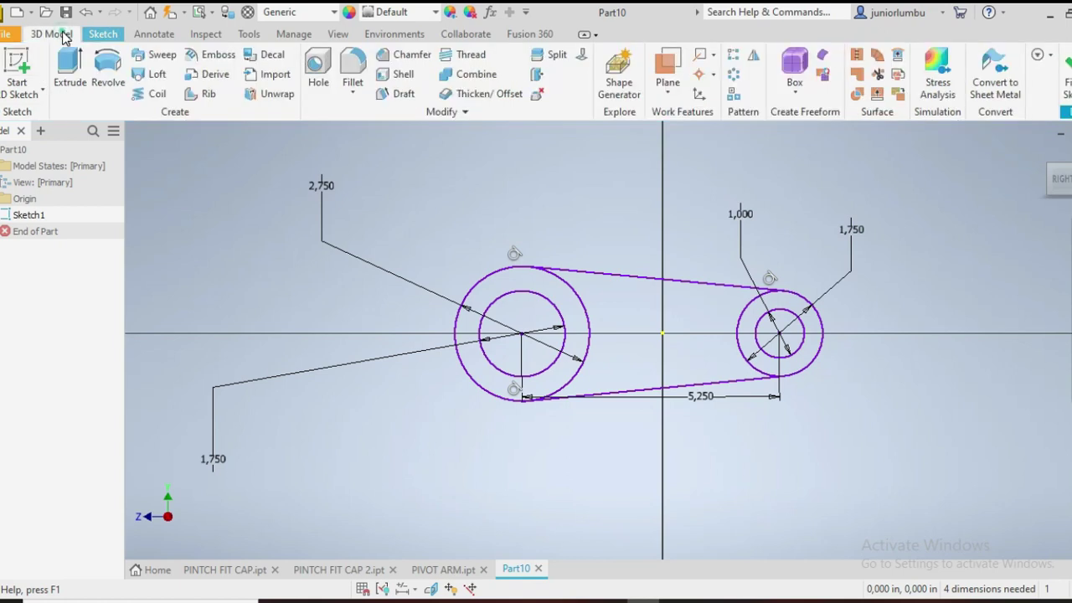
click(74, 78)
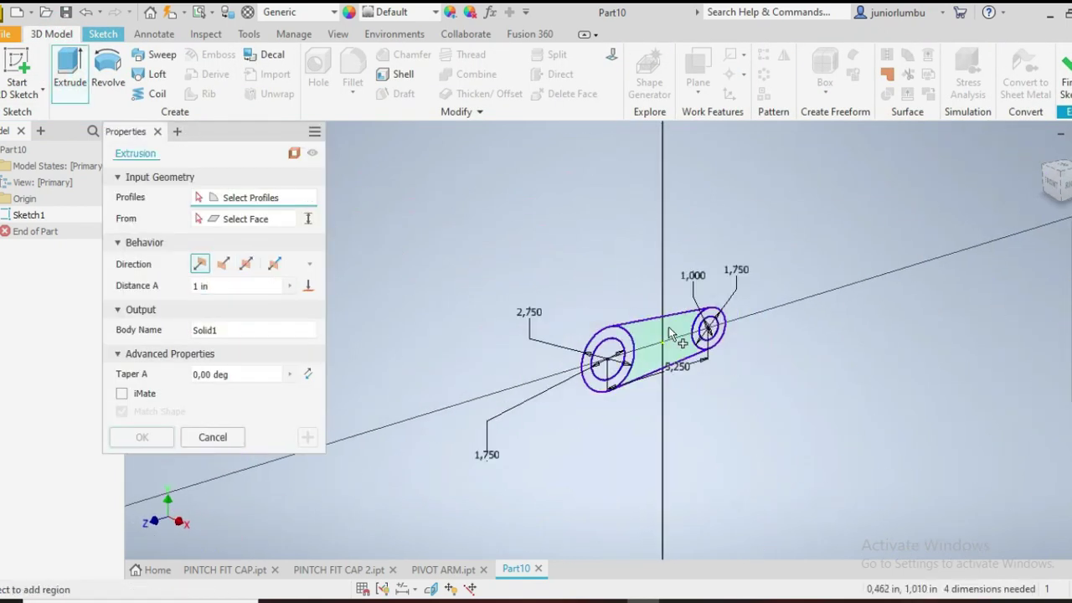
click(757, 290)
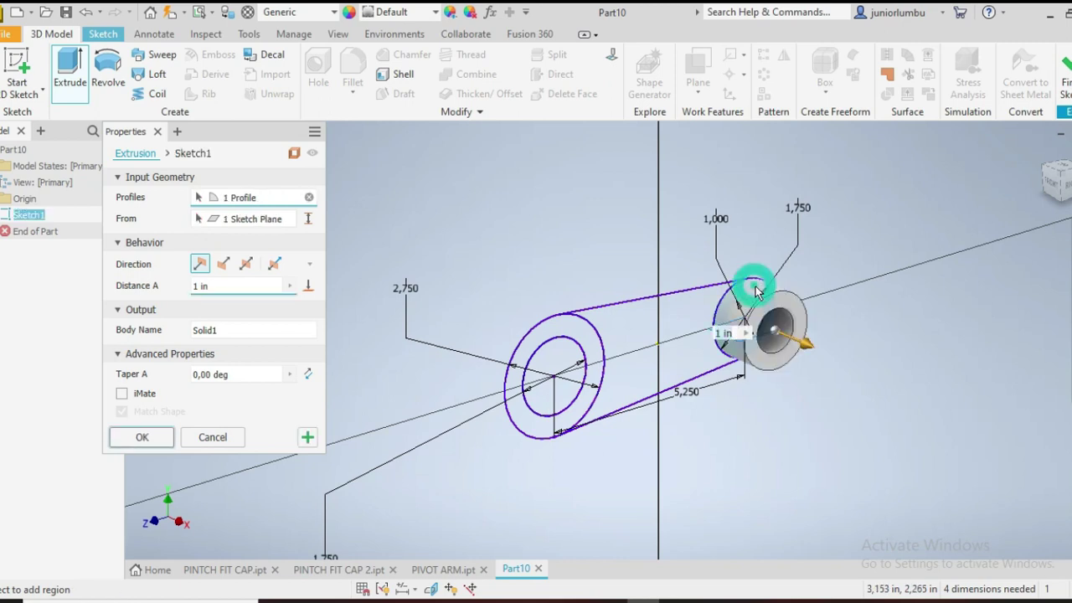
click(219, 288)
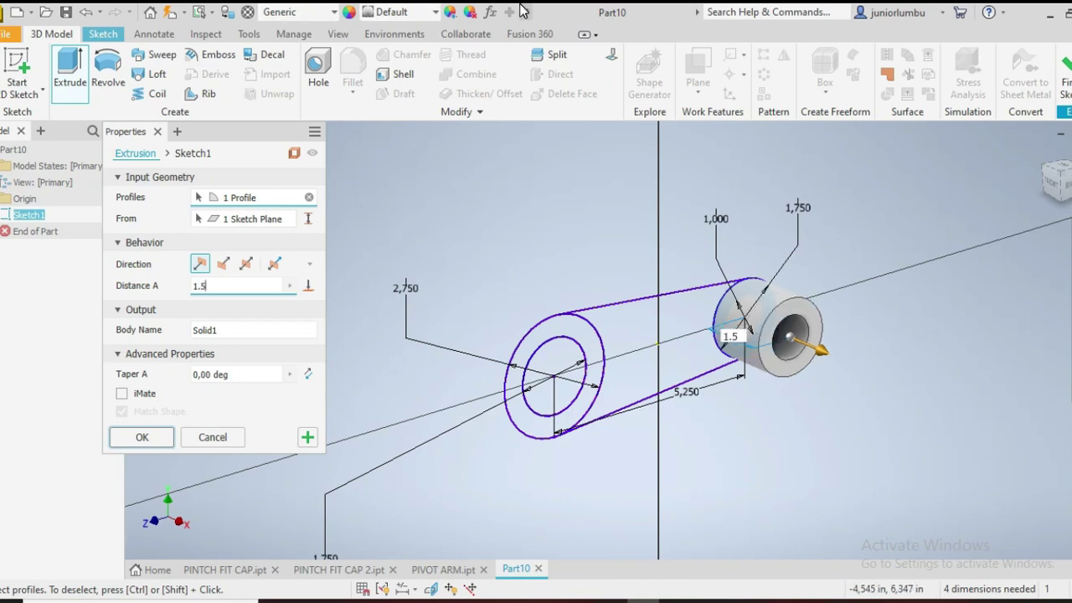
click(246, 265)
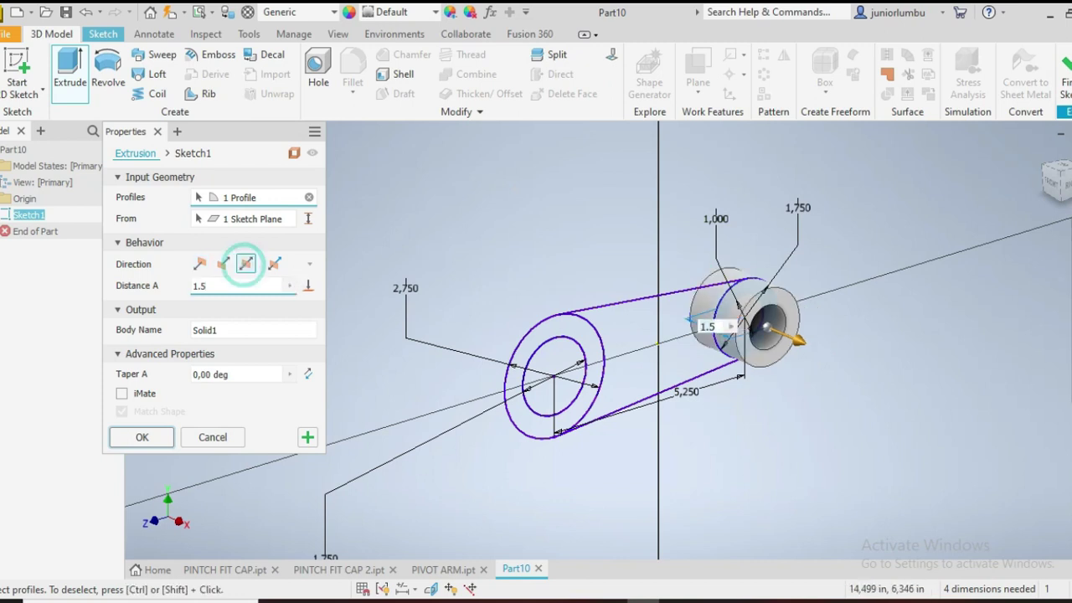
click(307, 437)
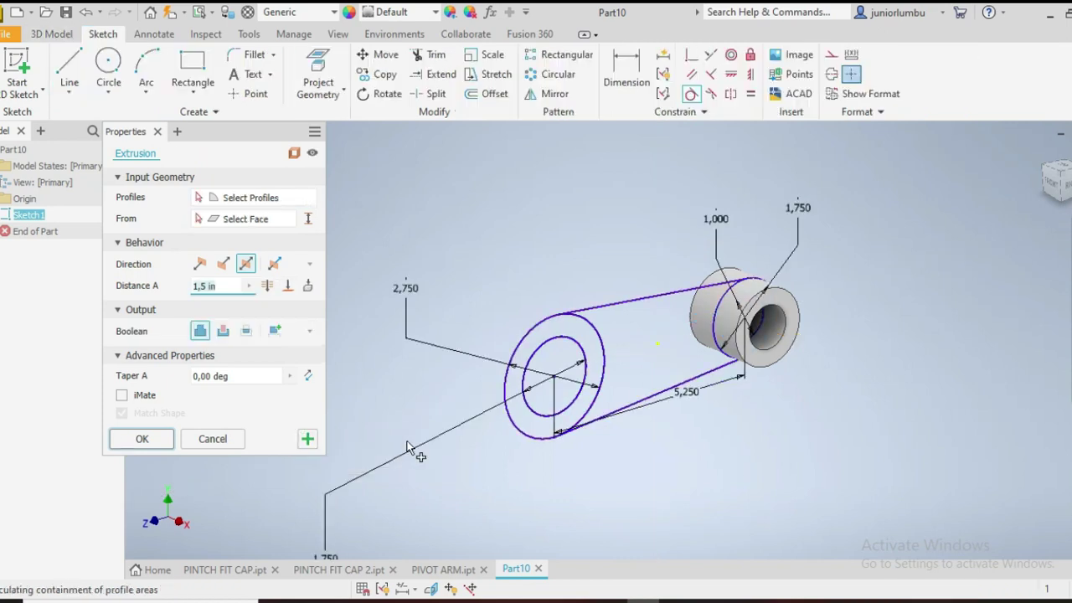
- Extrude the arm region between the connecting lines symmetrically by 0.875 in, joined to the small ring
click(662, 324)
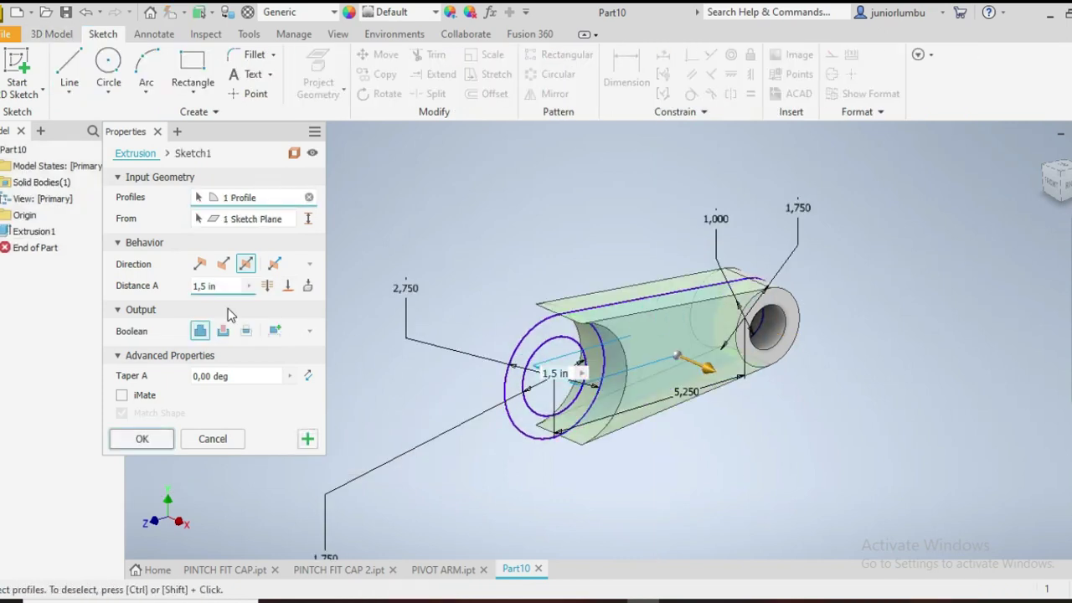
click(223, 287)
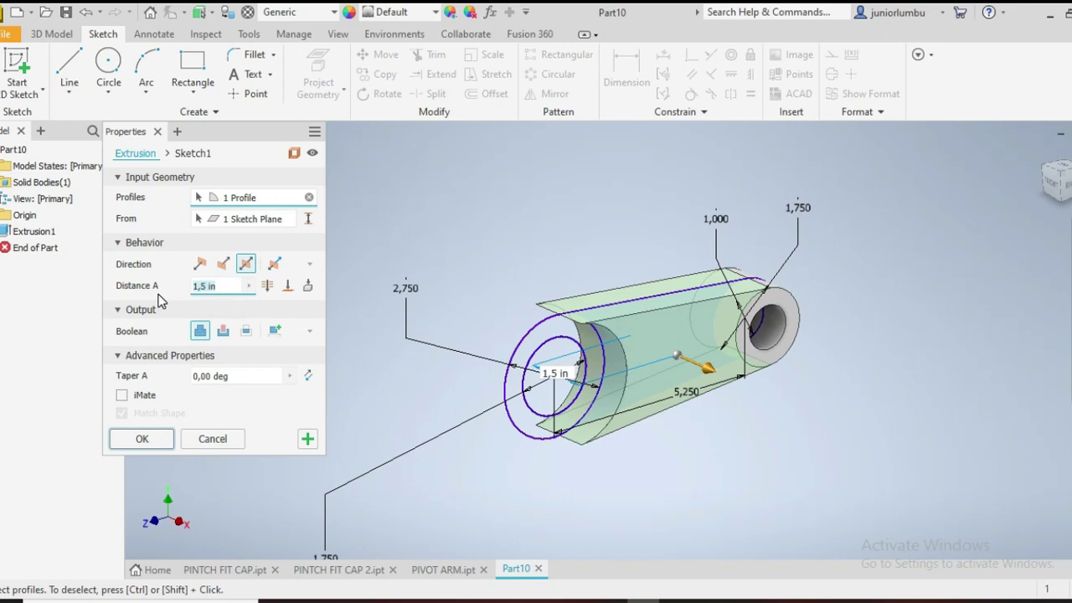
text(.875)
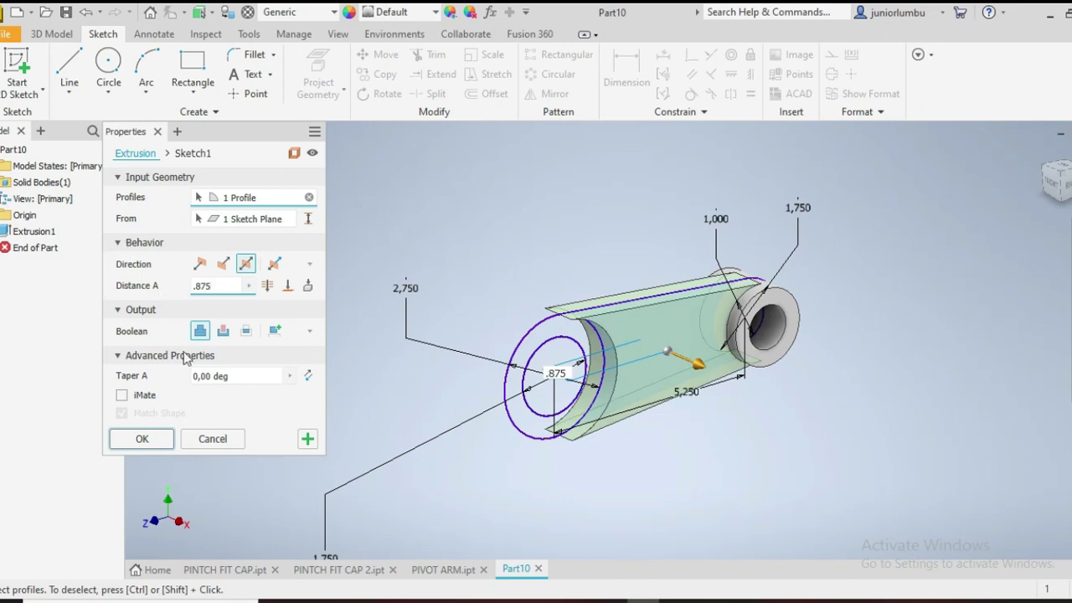
click(142, 439)
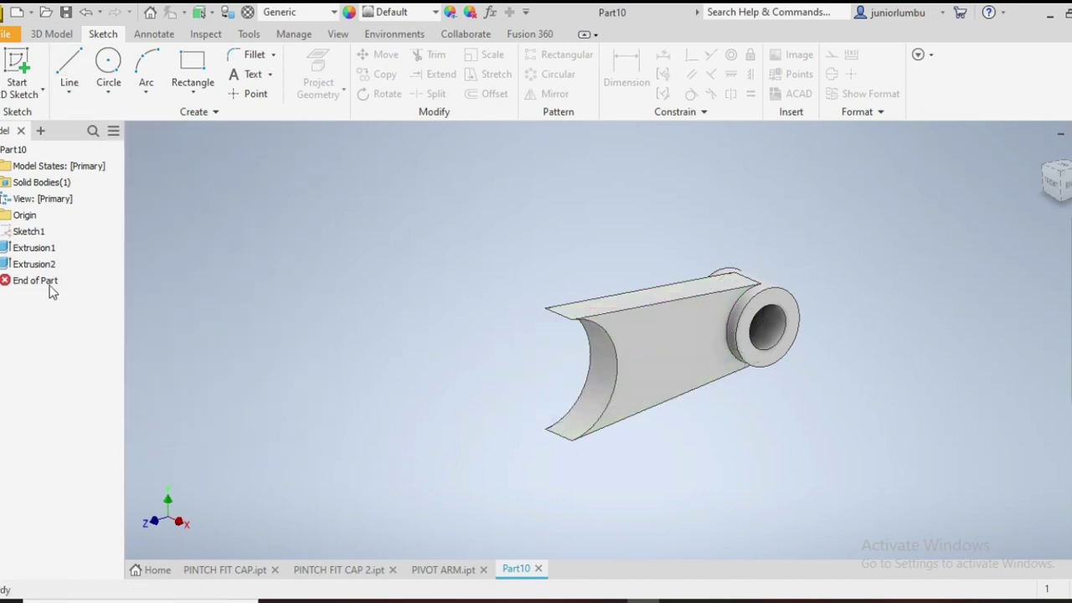
- Show the shared sketch again and extrude the ring between the 1.75 in and 2.75 in circles symmetrically by 2 in, joined to the arm
right_click(39, 288)
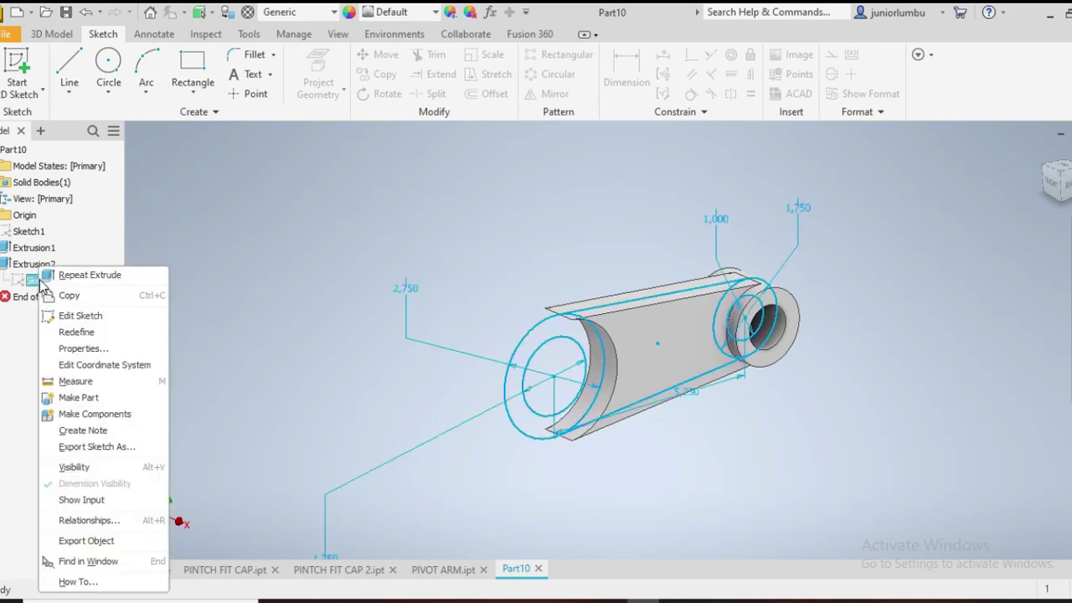
click(94, 472)
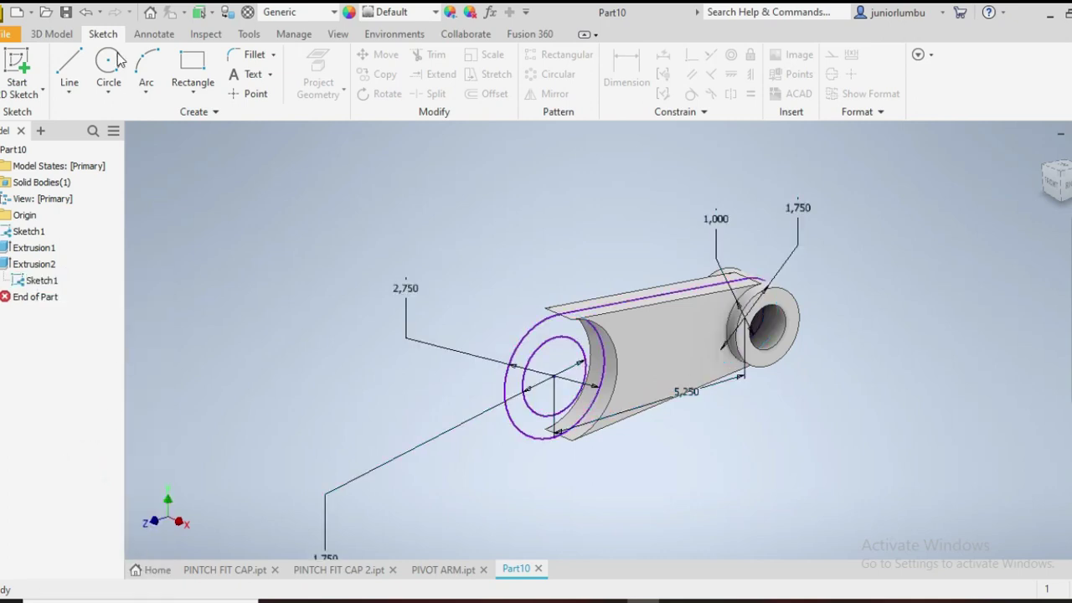
click(53, 33)
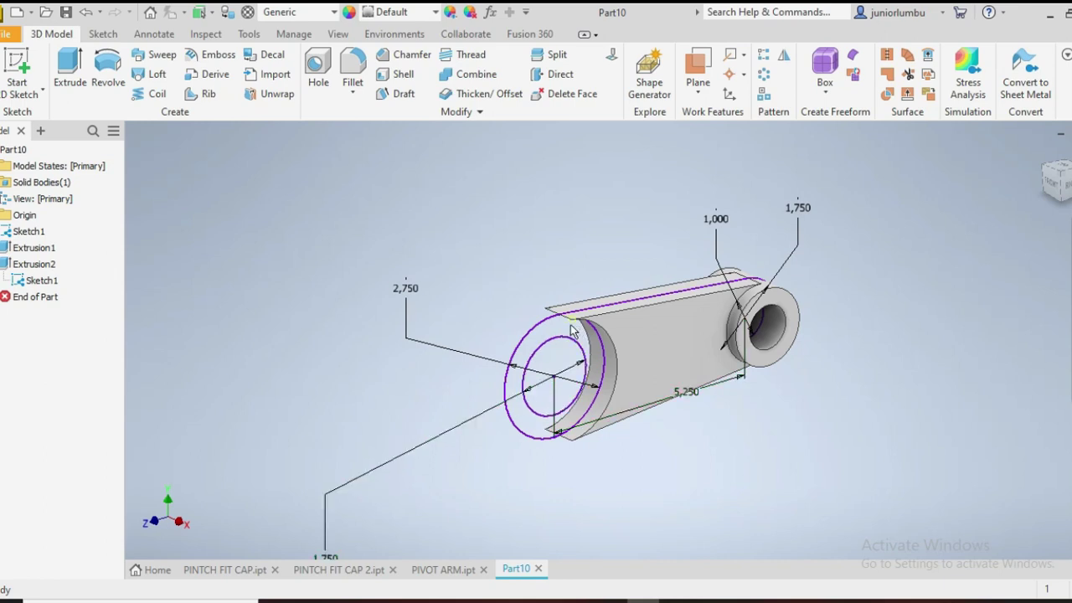
click(70, 71)
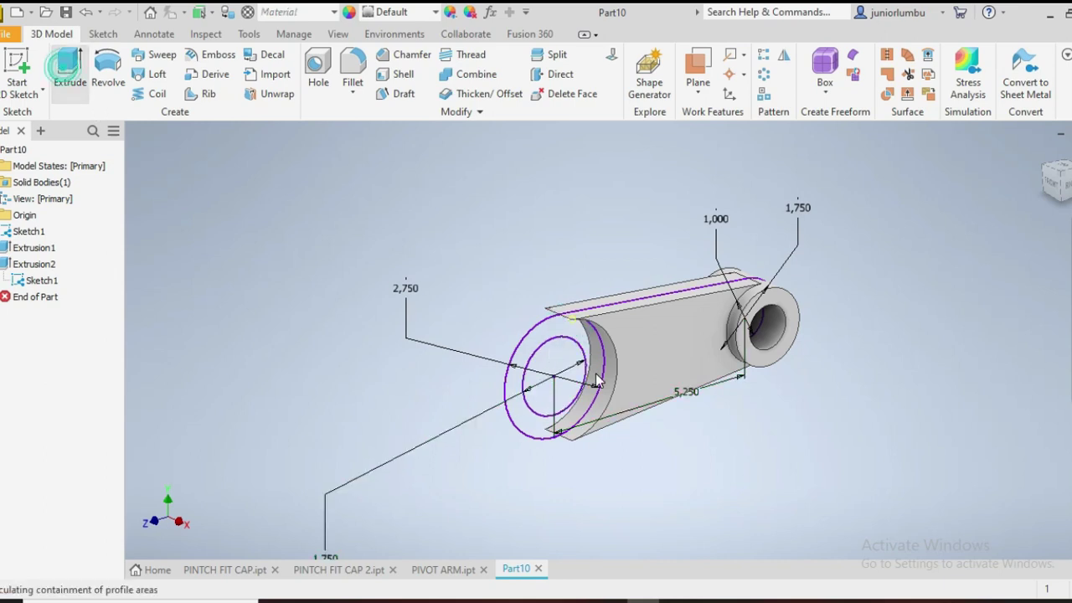
click(577, 333)
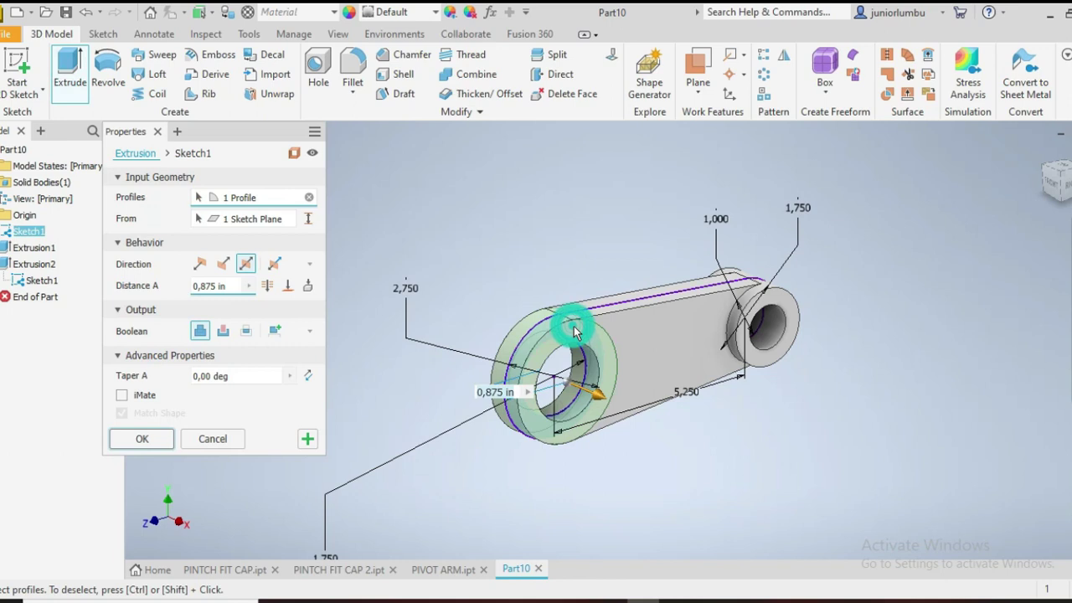
click(231, 289)
text(2)
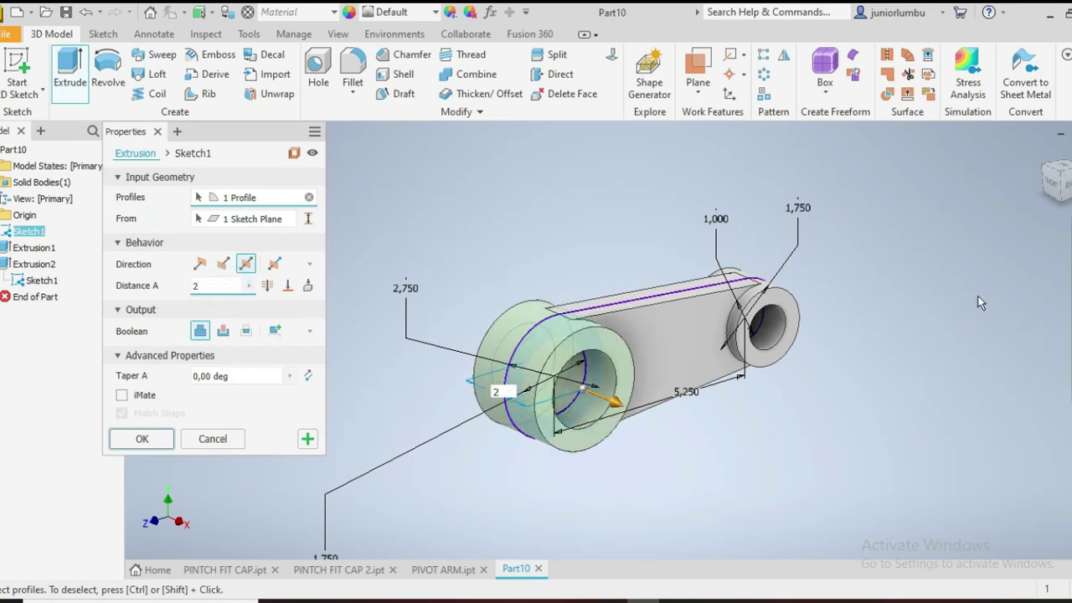
shift+middle_drag(980, 303, 664, 293)
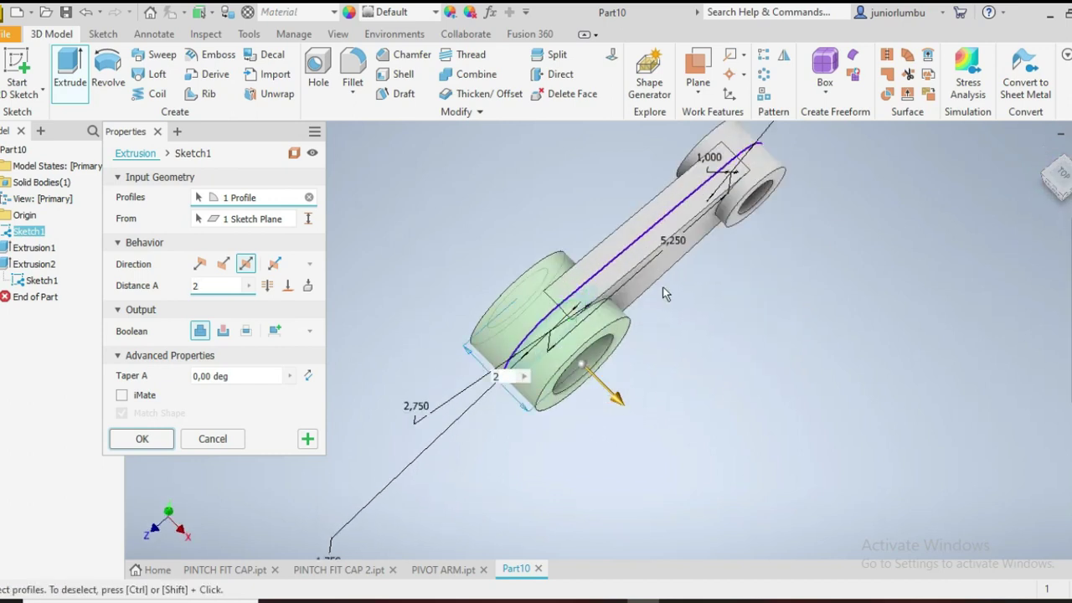
click(141, 438)
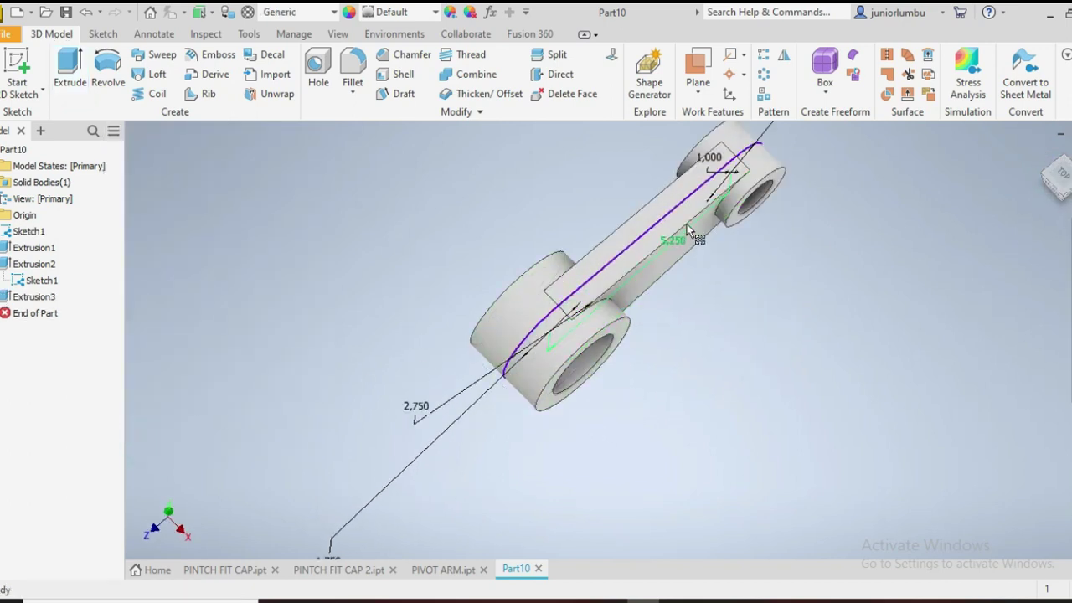
- Hide the shared sketch so only the solid pivot arm is displayed
scroll(687, 223, up, 4)
scroll(687, 222, down, 5)
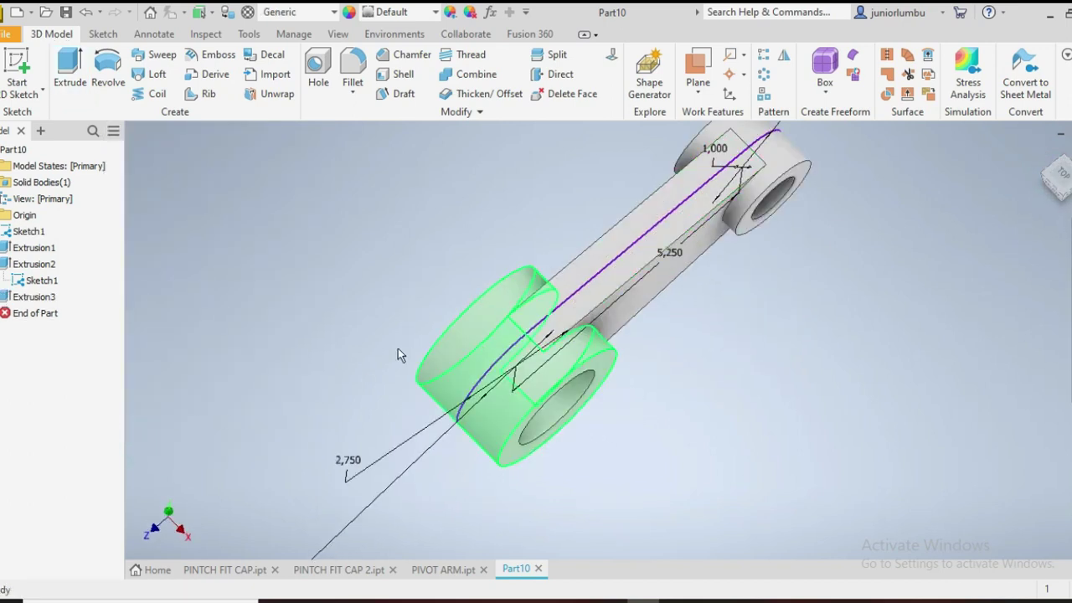
right_click(42, 280)
click(72, 467)
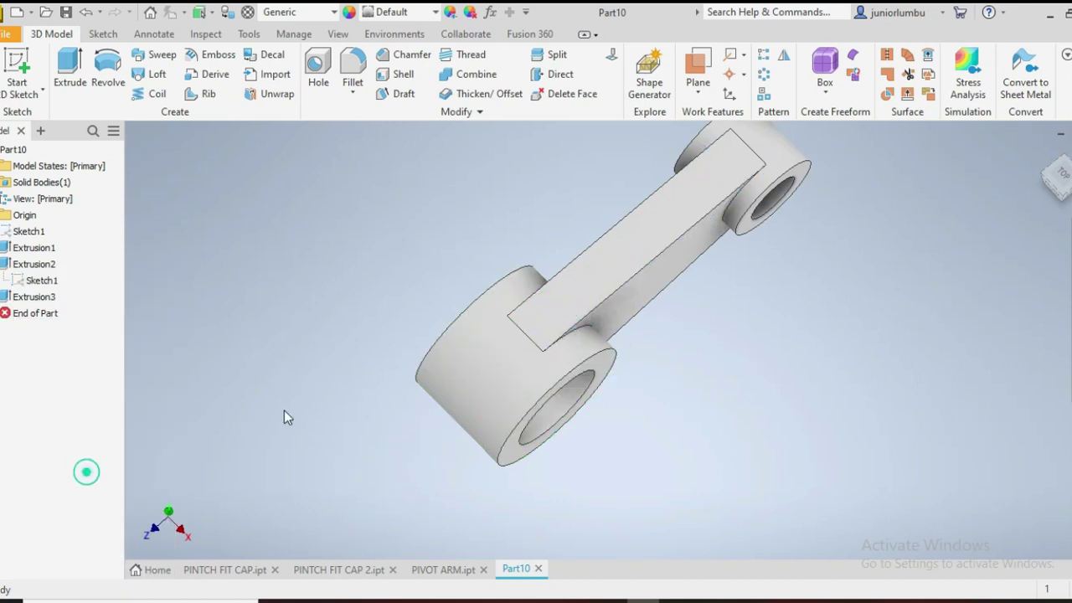
scroll(603, 346, up, 5)
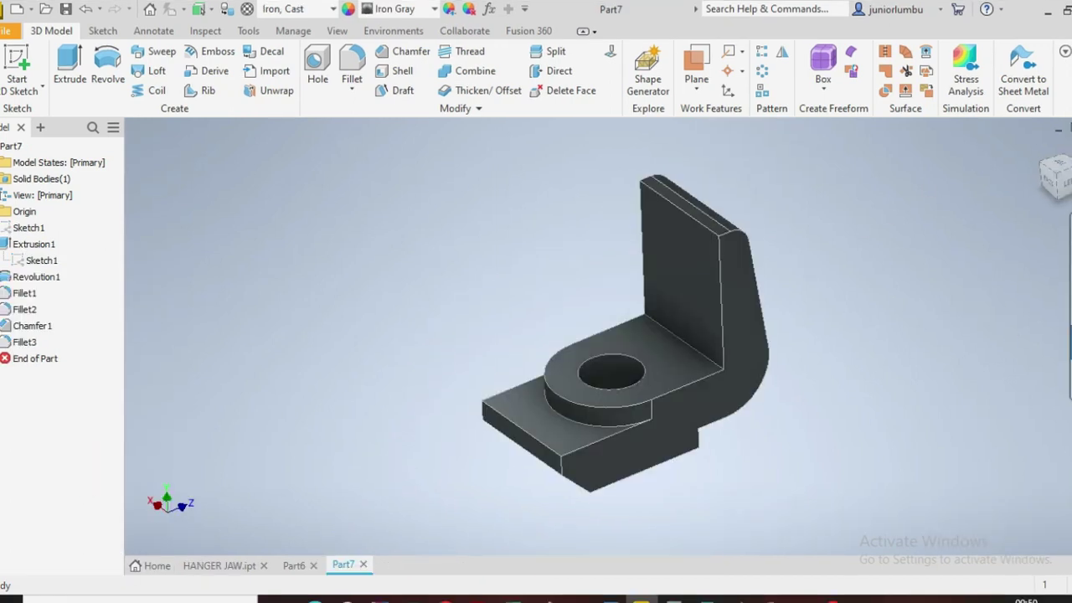
key(F4)
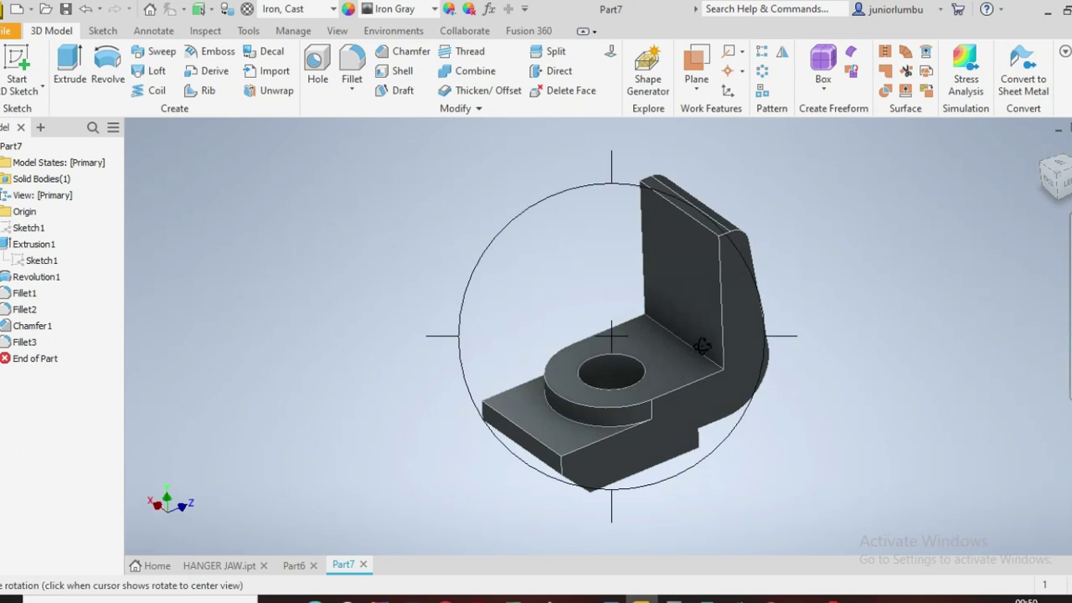
drag(702, 346, 698, 343)
drag(514, 352, 656, 387)
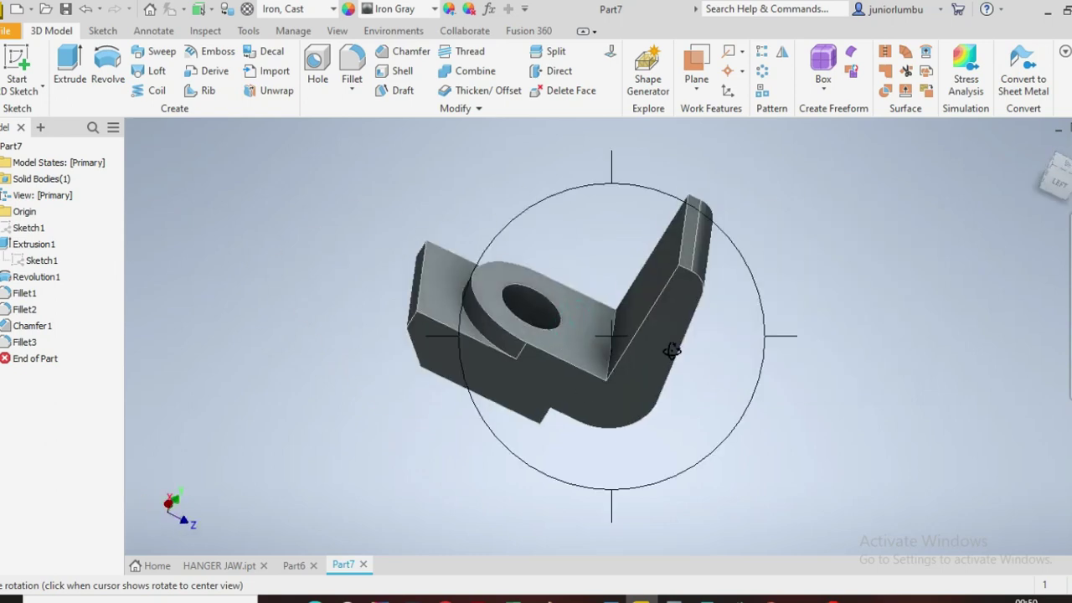